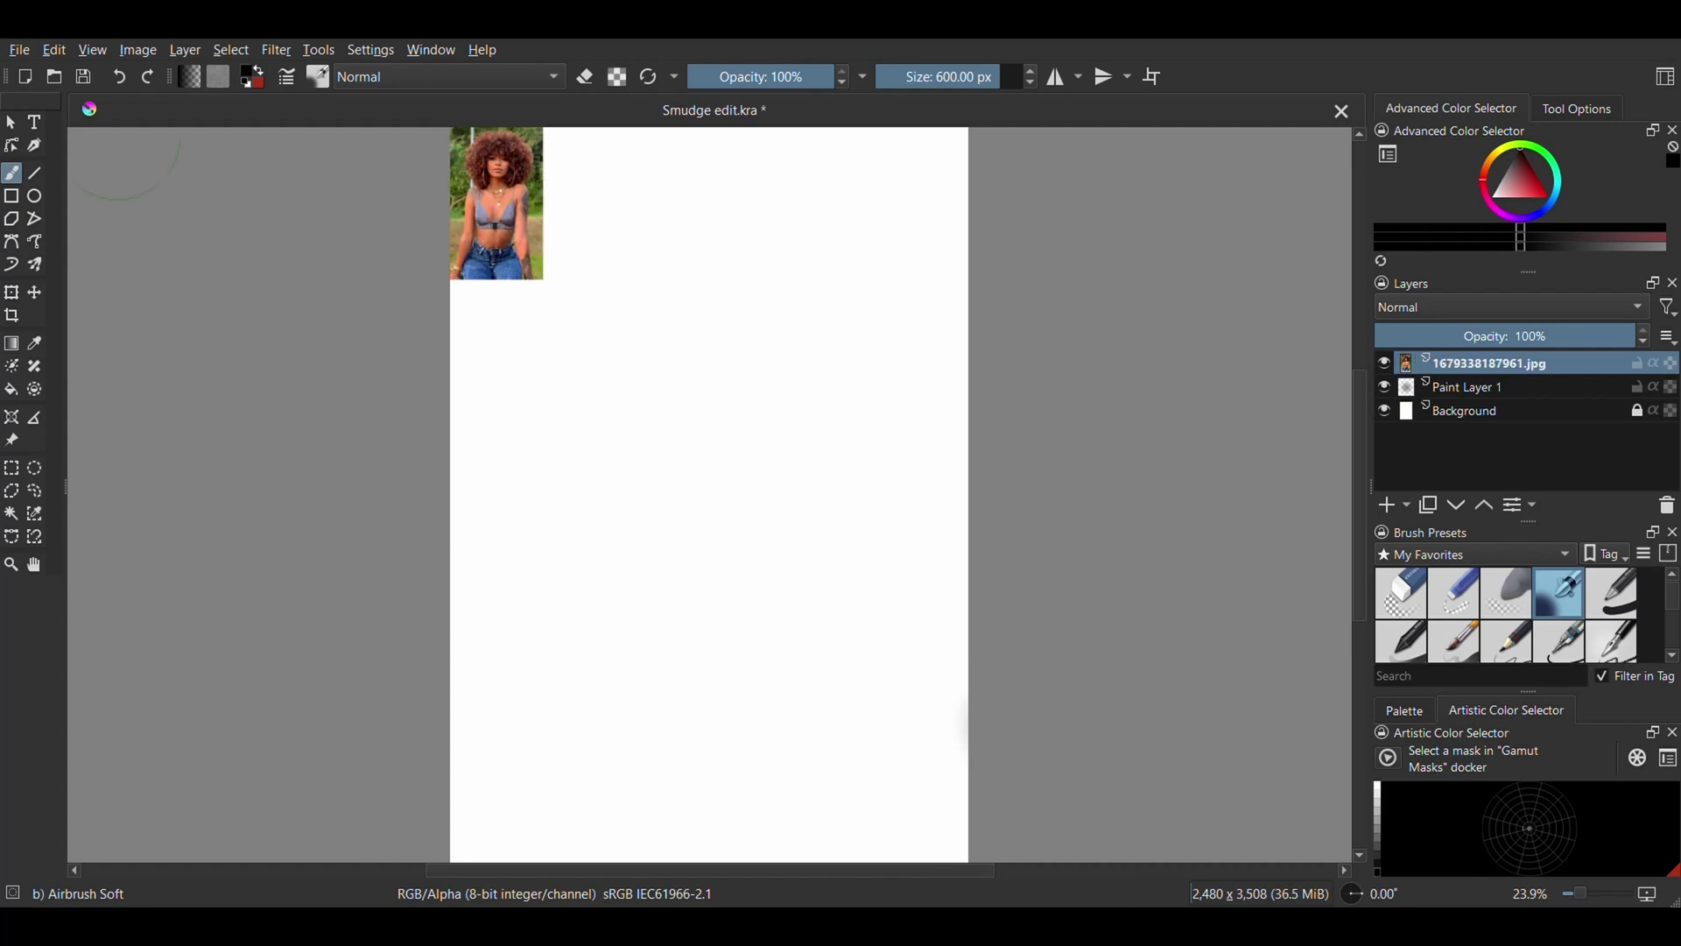
Enlarge the portrait photo with Transform and position it across the full canvas width, leaving a white strip above it.
left_click(11, 293)
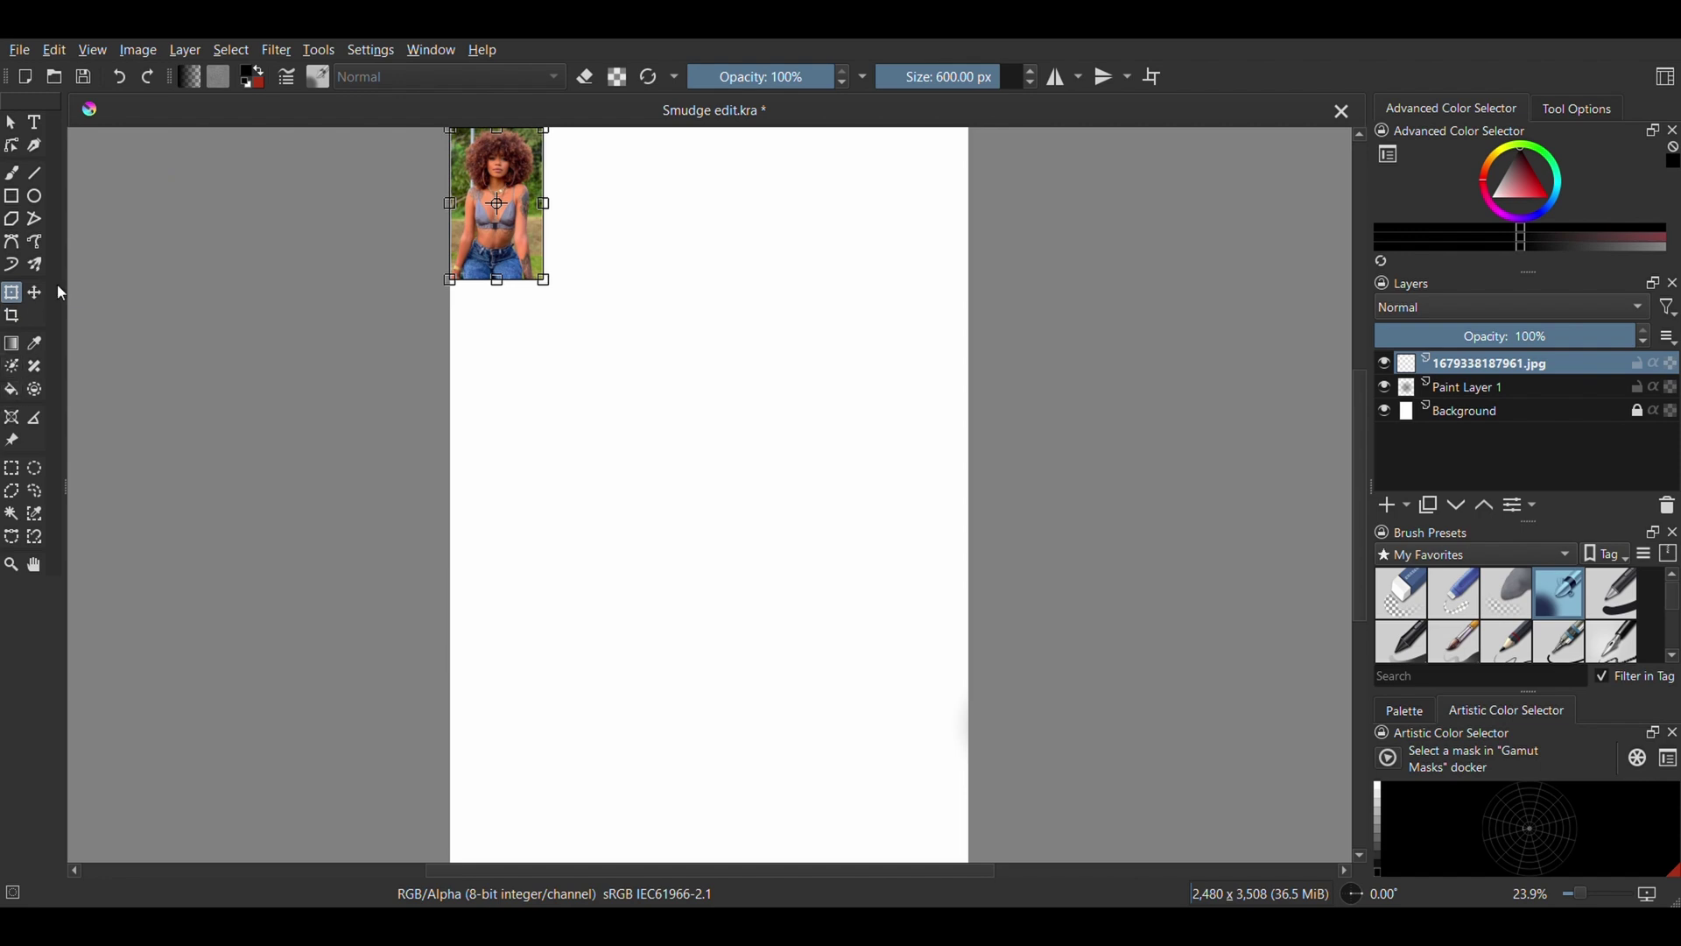
left_click_drag(544, 280, 1053, 783)
left_click_drag(848, 702, 881, 713)
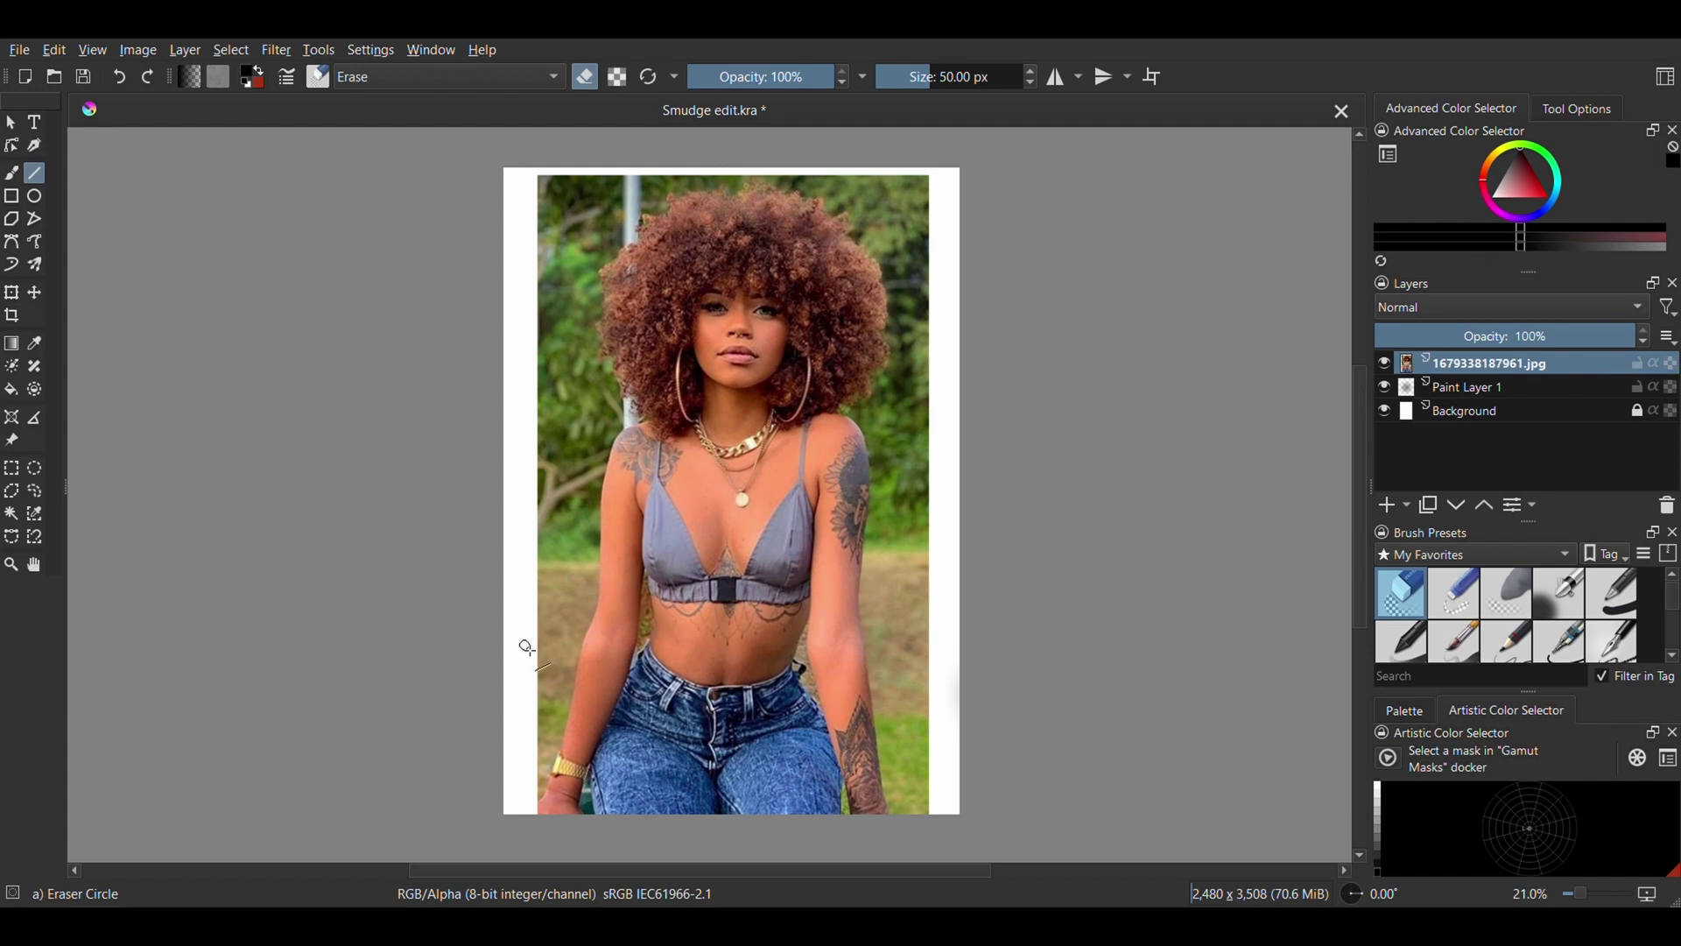
mouse_move(524, 615)
left_mouse_down()
mouse_move(967, 620)
mouse_move(502, 623)
left_mouse_up()
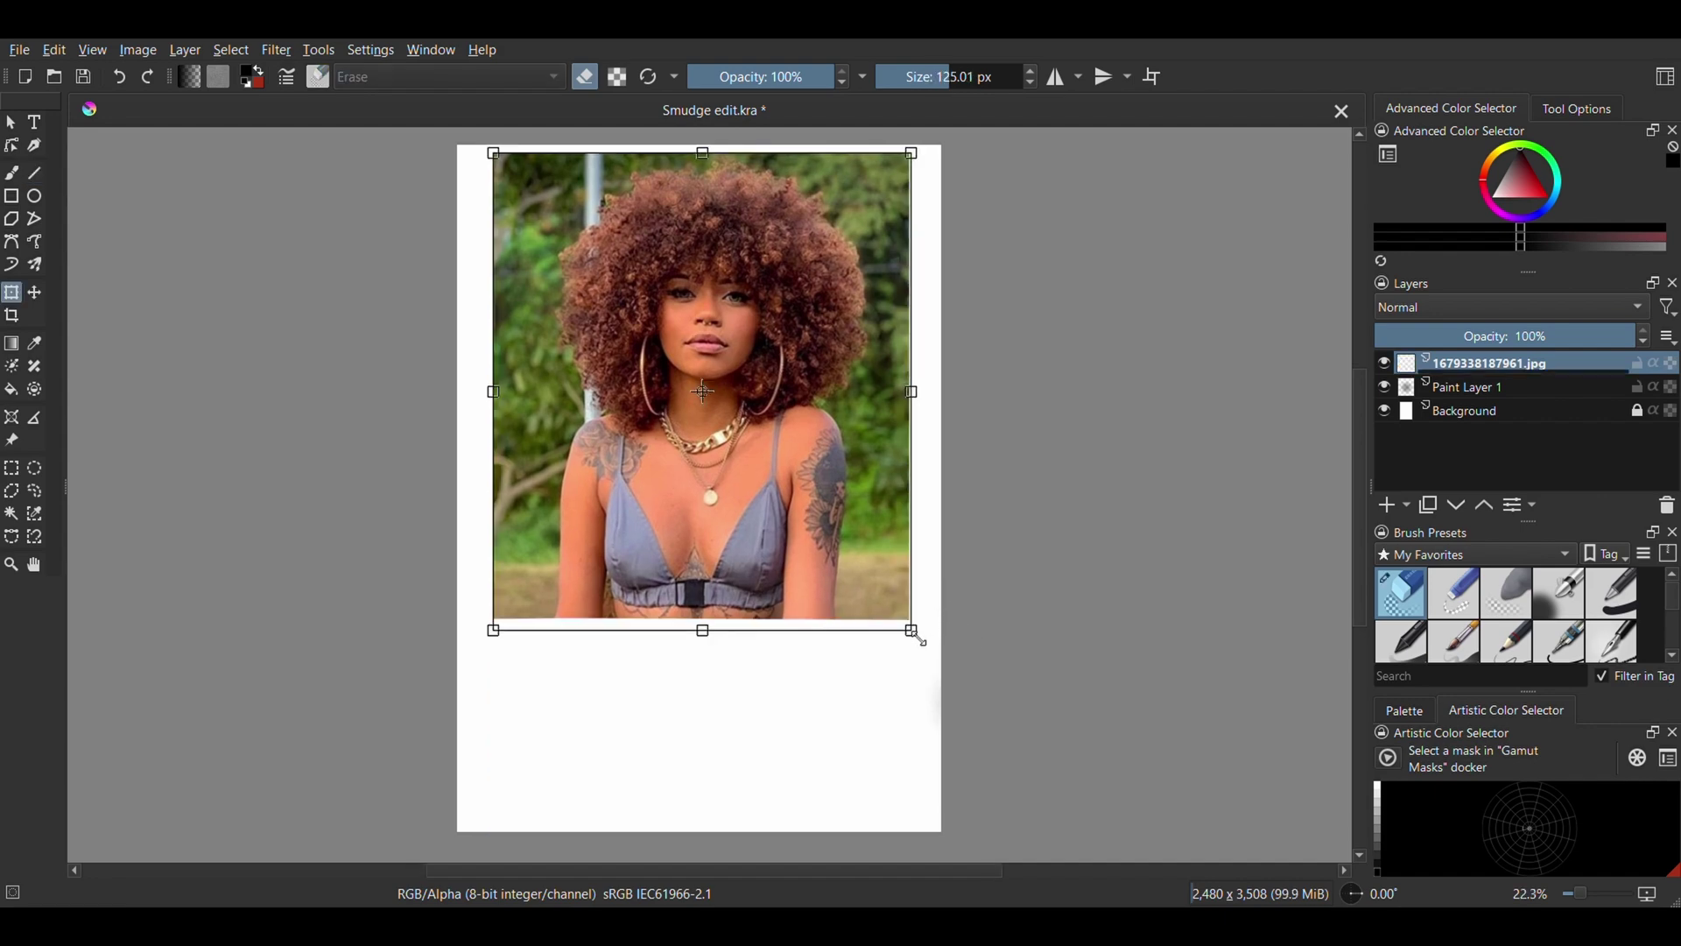
left_click_drag(919, 639, 1007, 740)
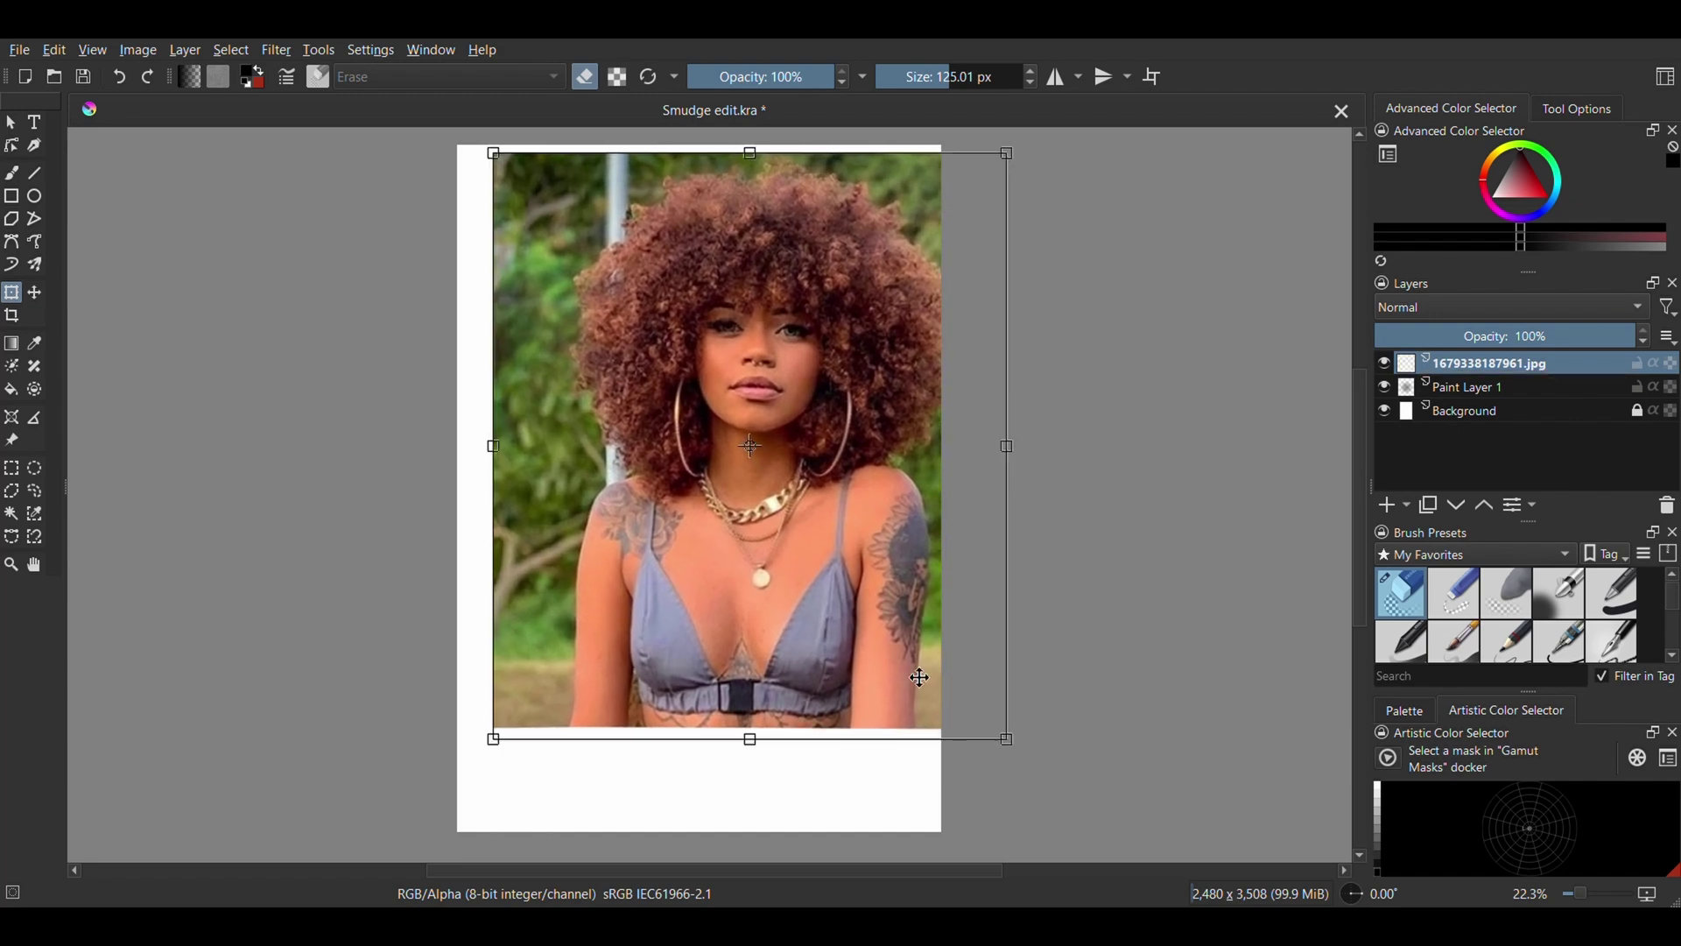
left_click_drag(920, 676, 852, 724)
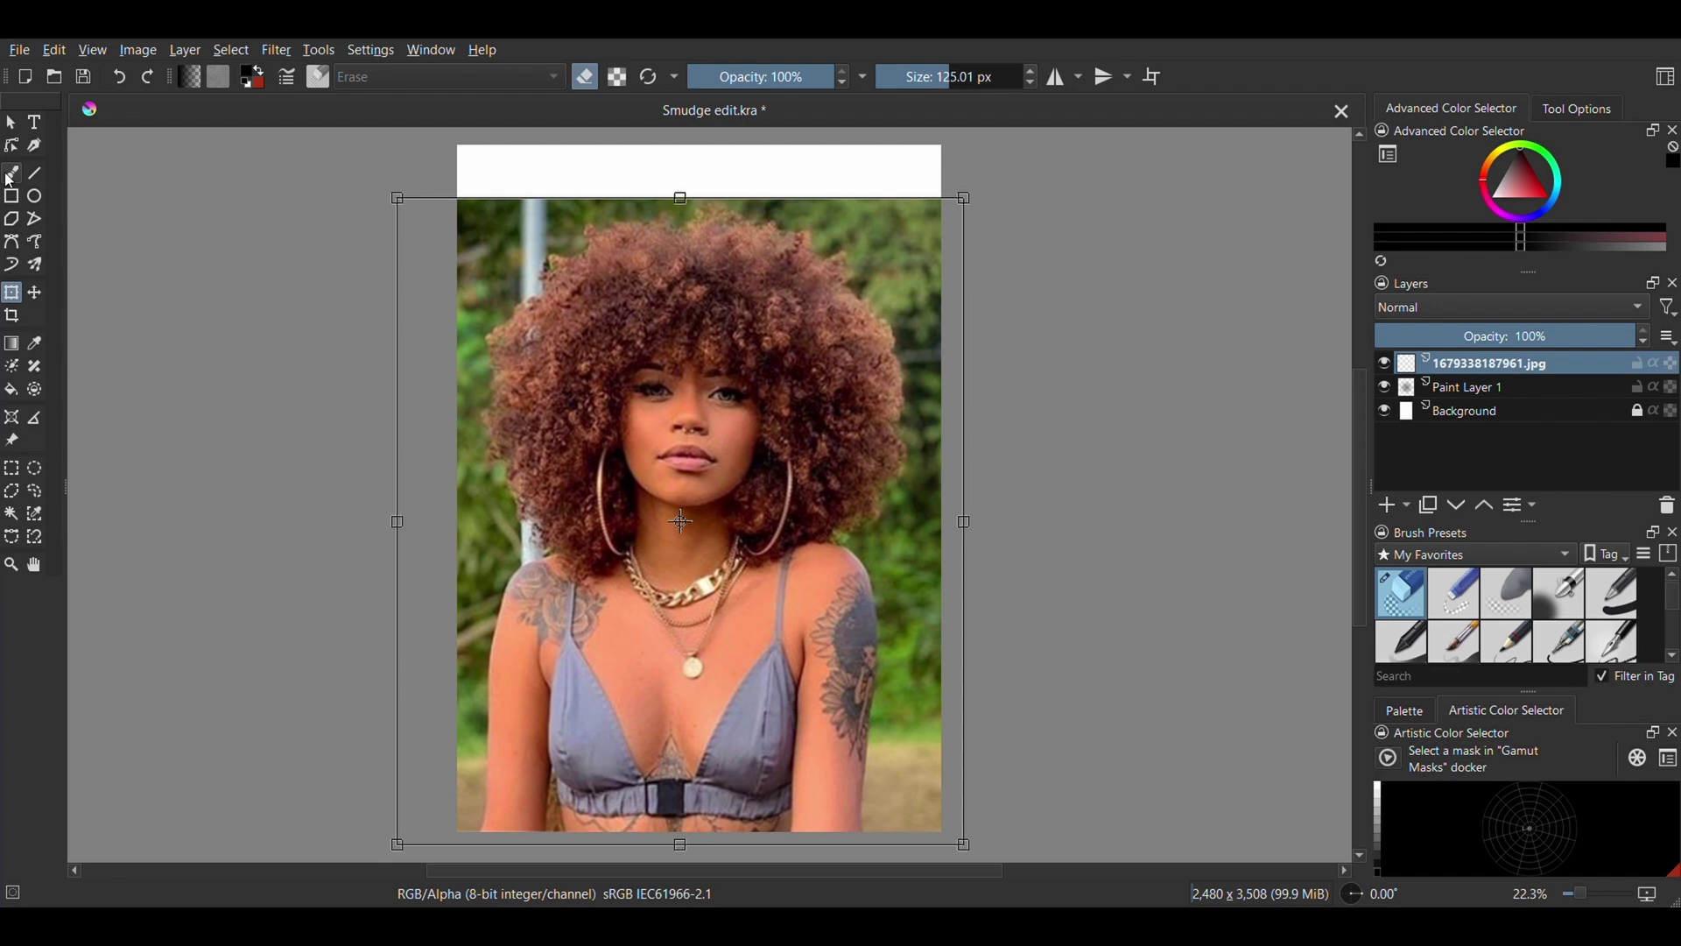
left_click(11, 177)
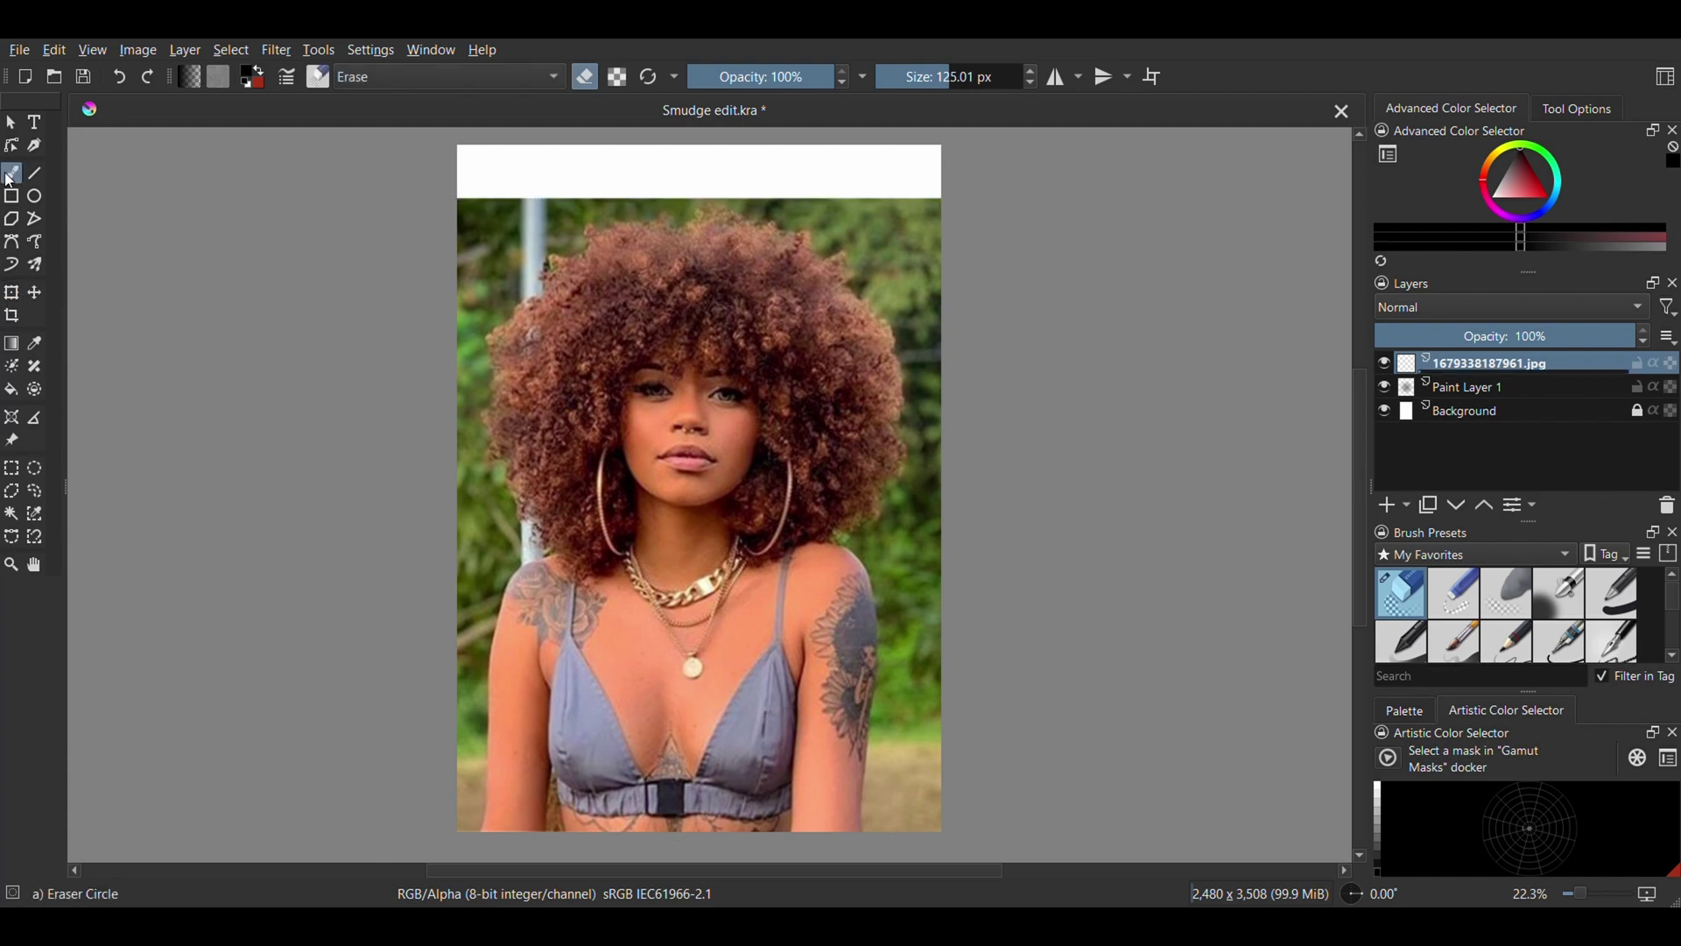
Duplicate the photo layer, hide the copy and make the original photo layer active.
left_click(1431, 514)
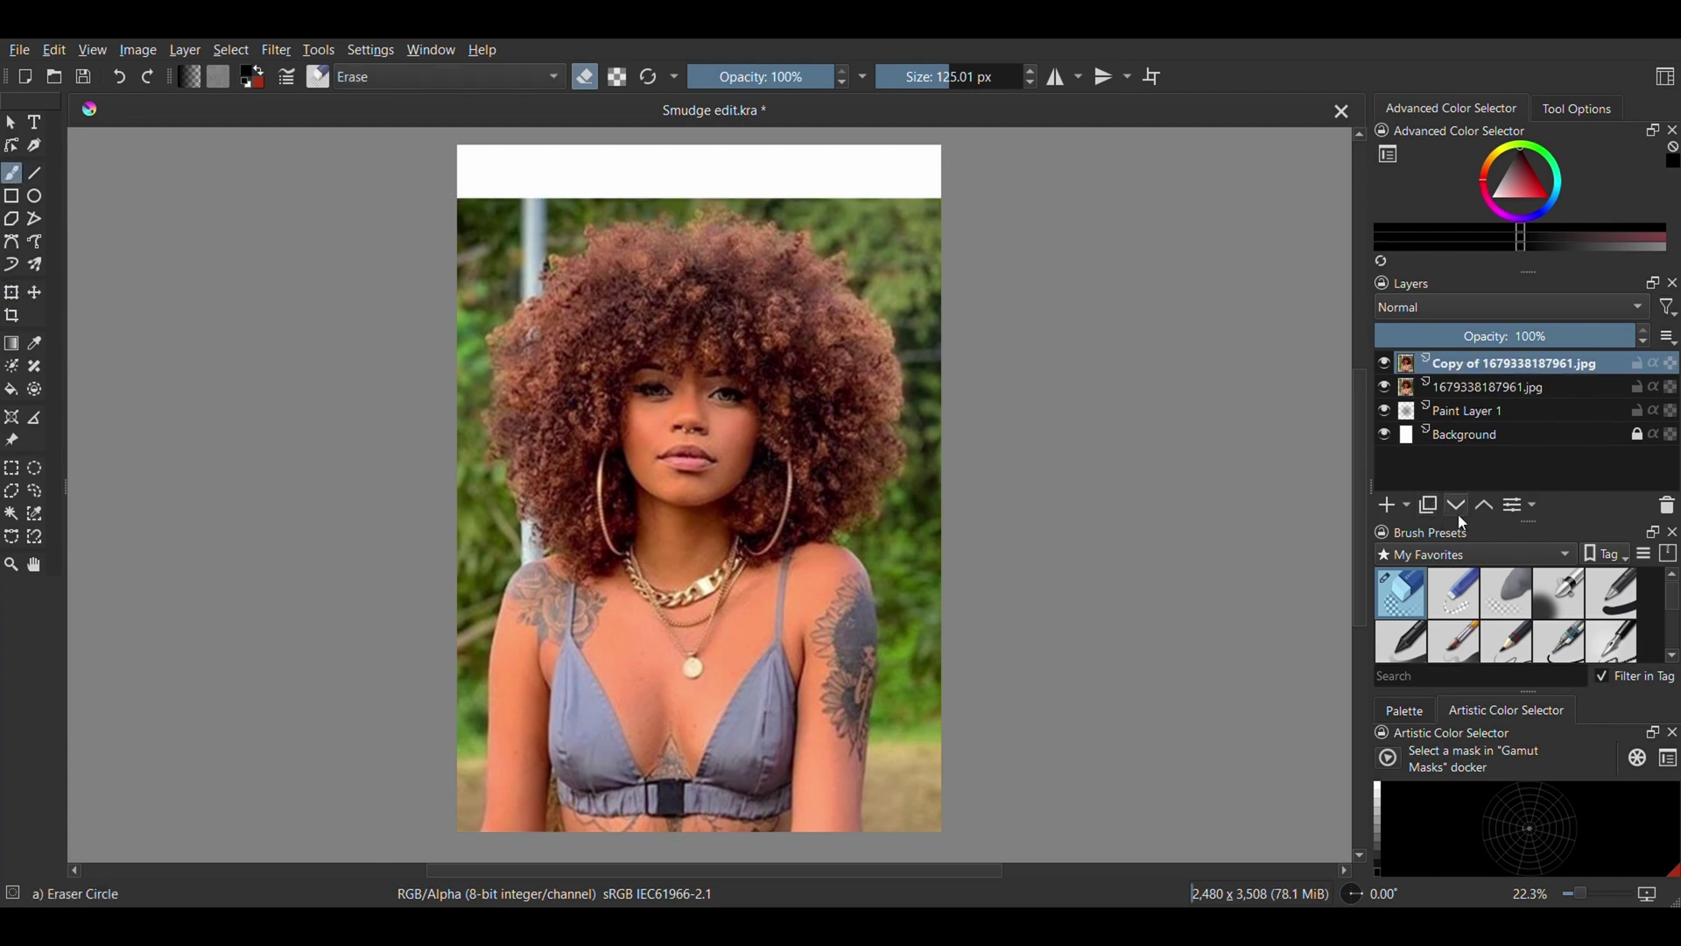
left_click(1384, 364)
left_click(1493, 387)
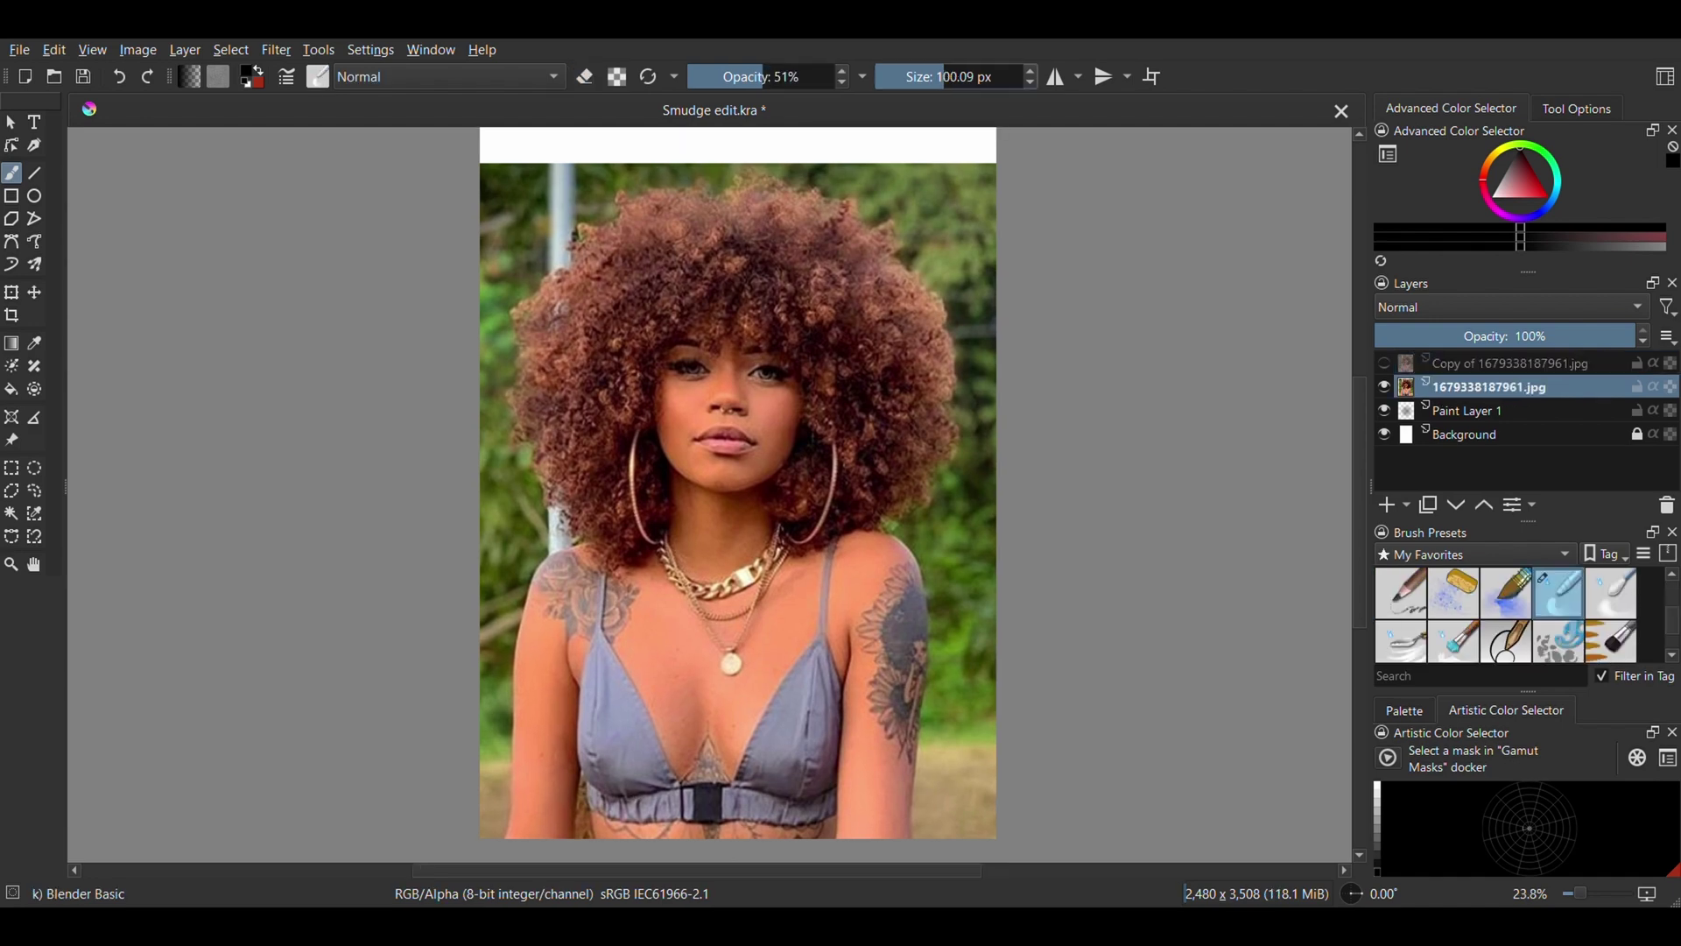
Smooth the skin on the chest, tattooed arm and face using Blender Basic at 51% opacity and about 50 px.
scroll(586, 814, "up", 3)
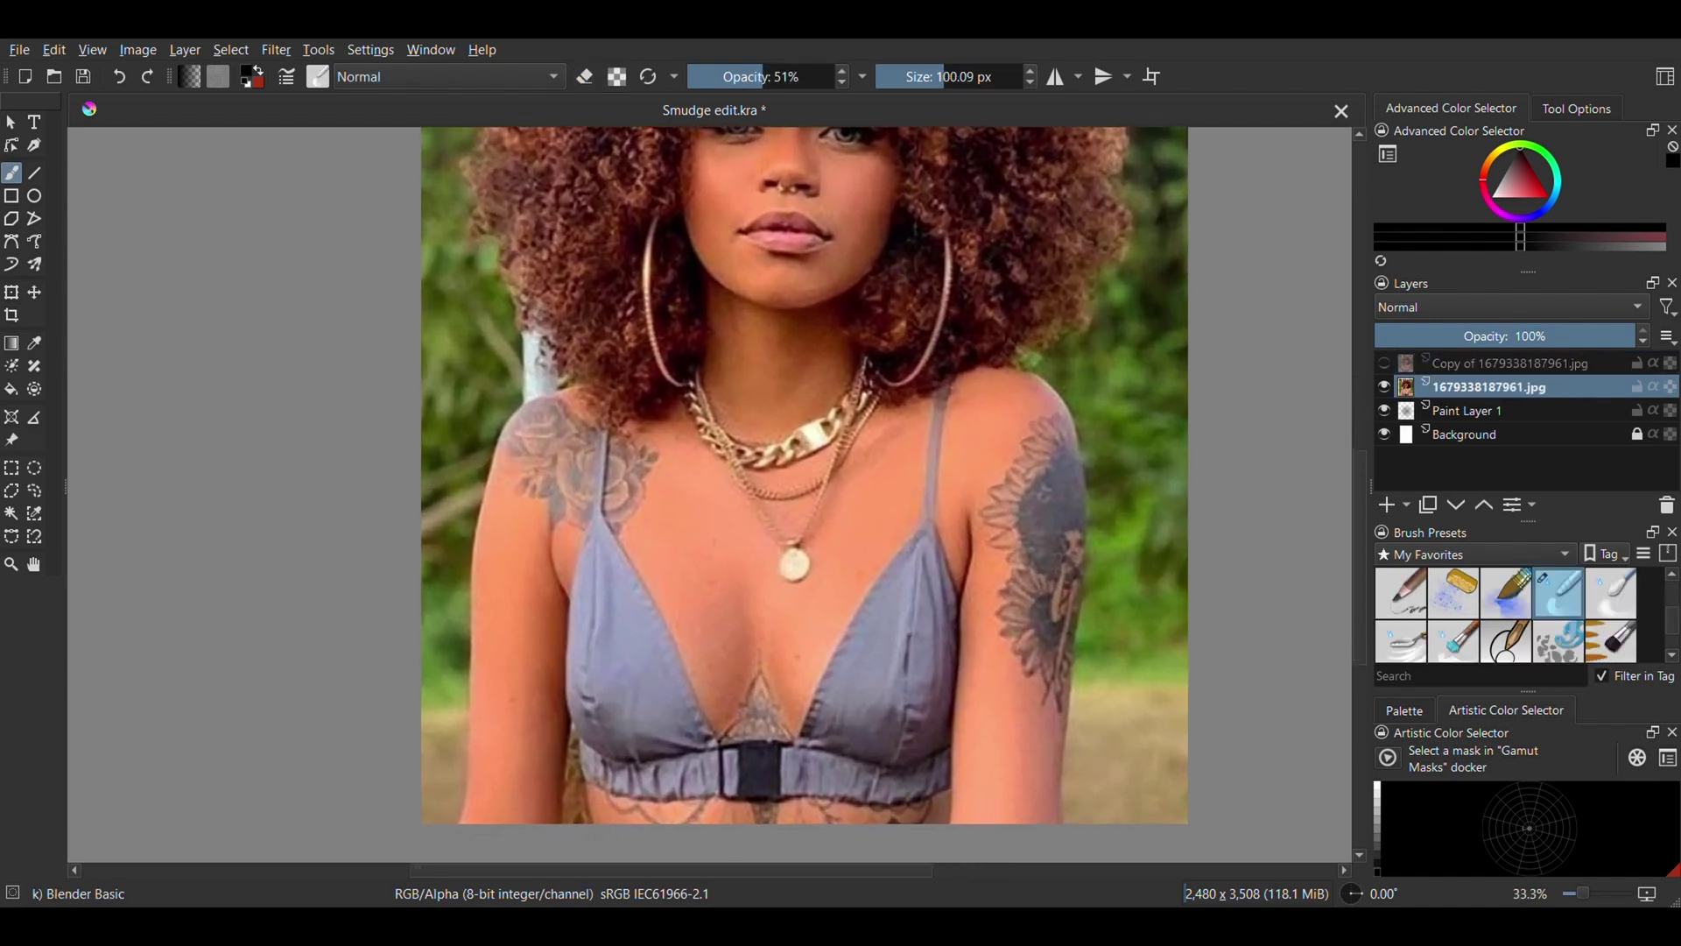
scroll(751, 443, "up", 2)
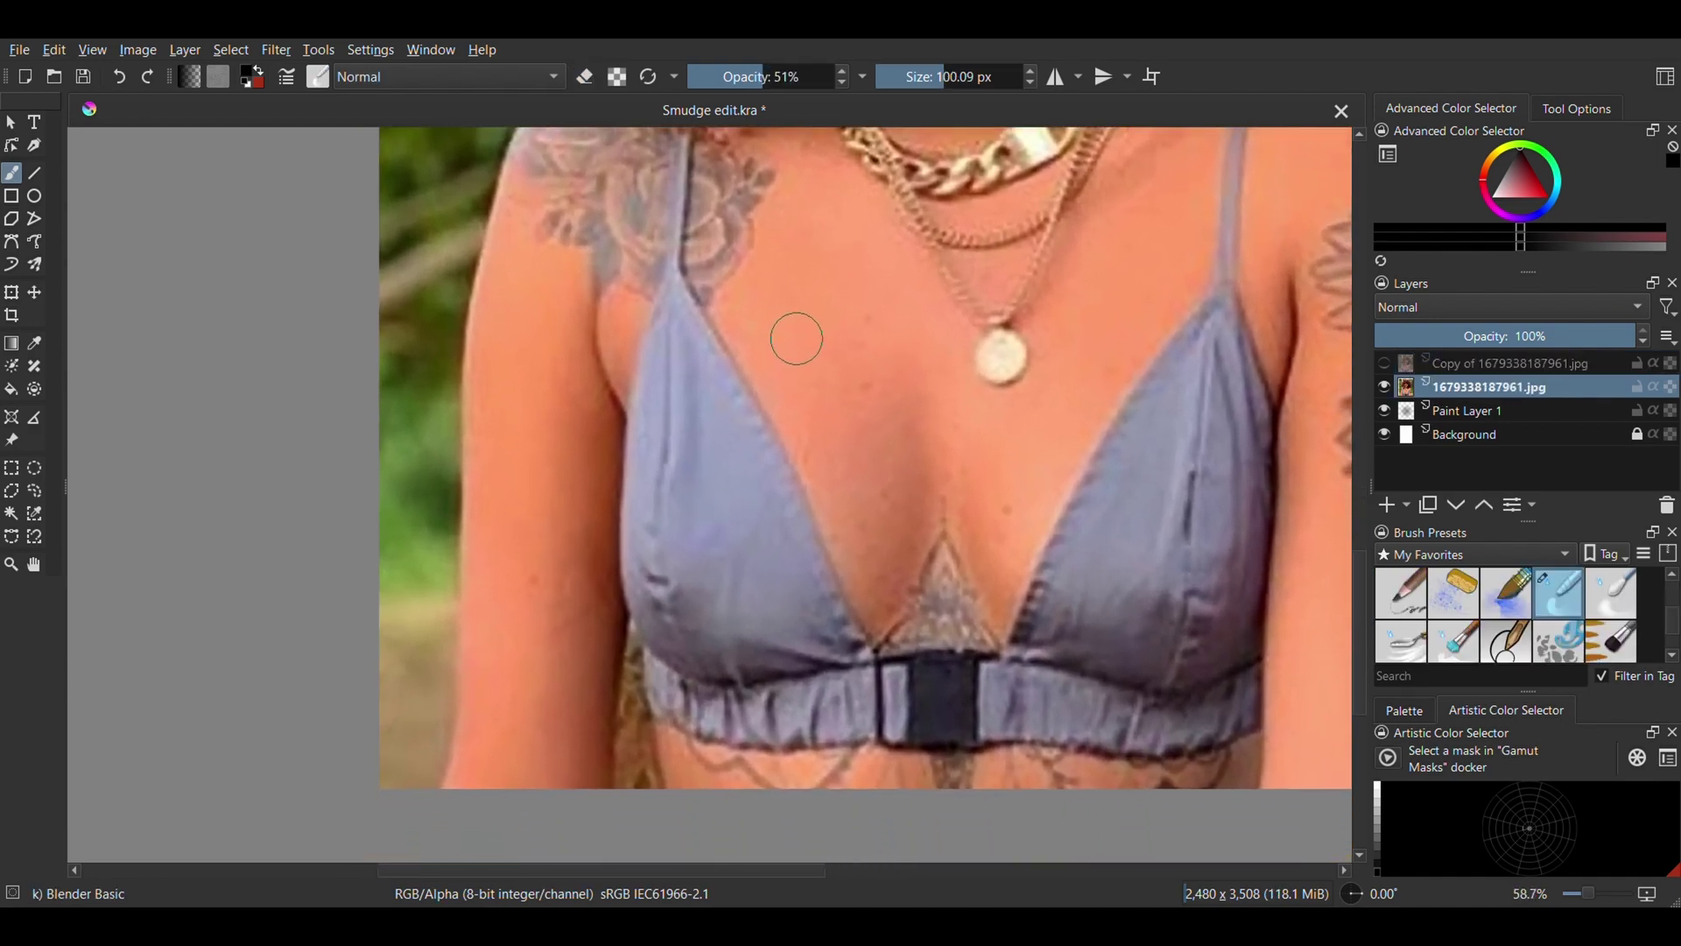
scroll(781, 358, "down", 2)
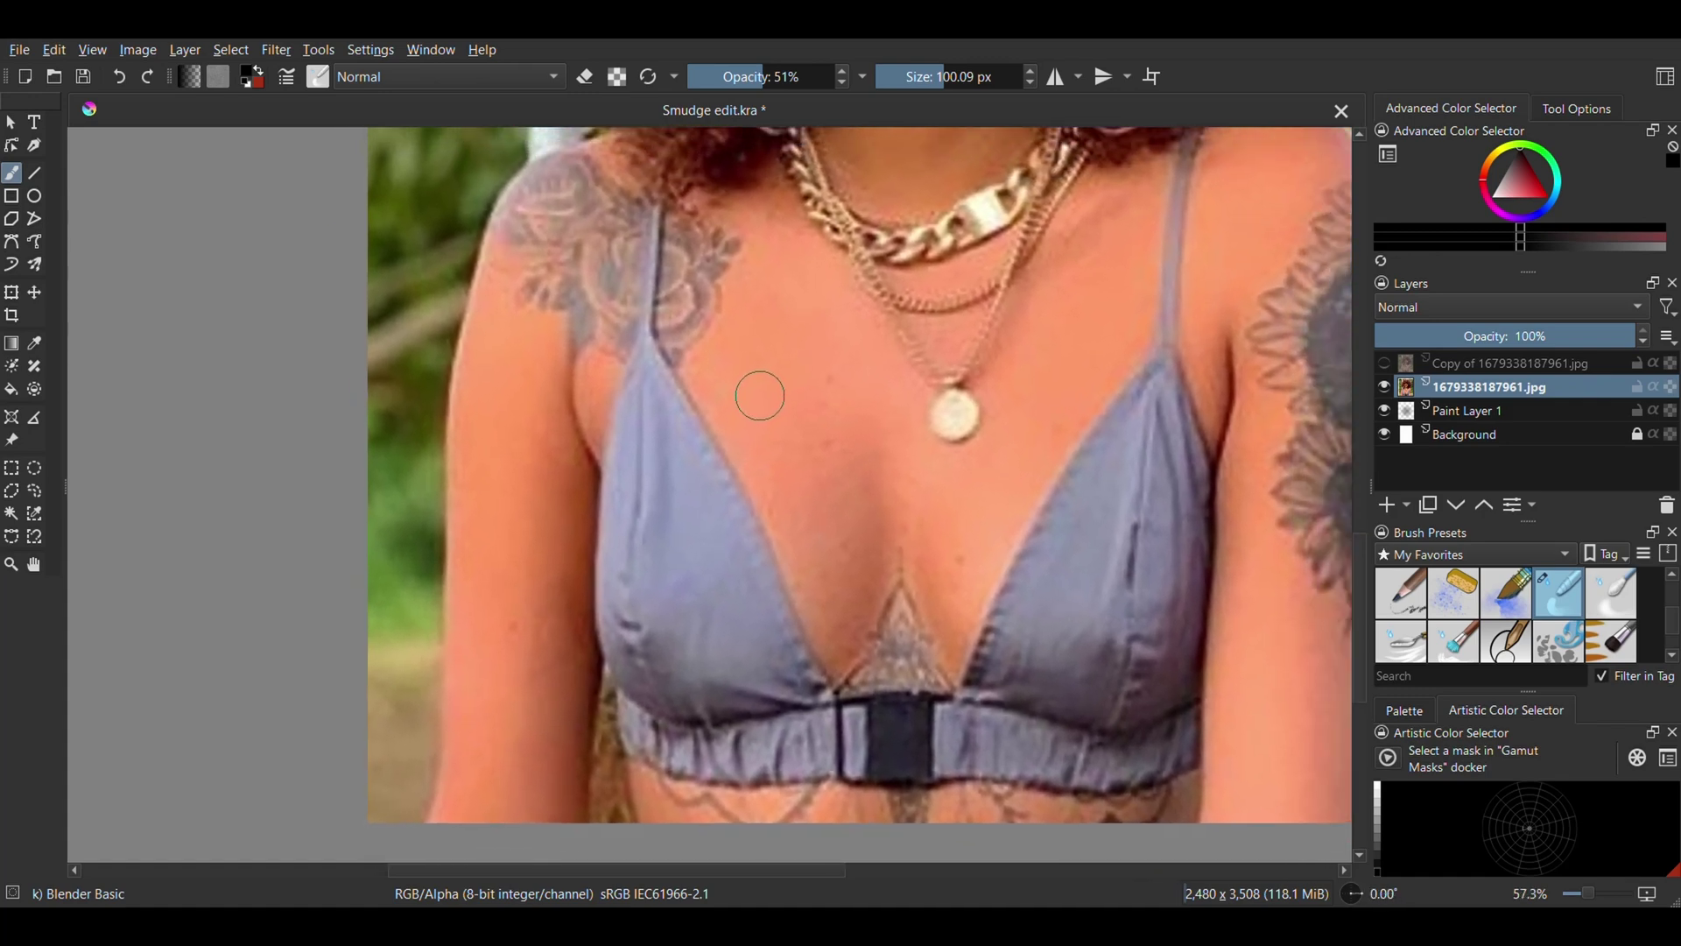
left_click_drag(749, 408, 708, 408, "shift")
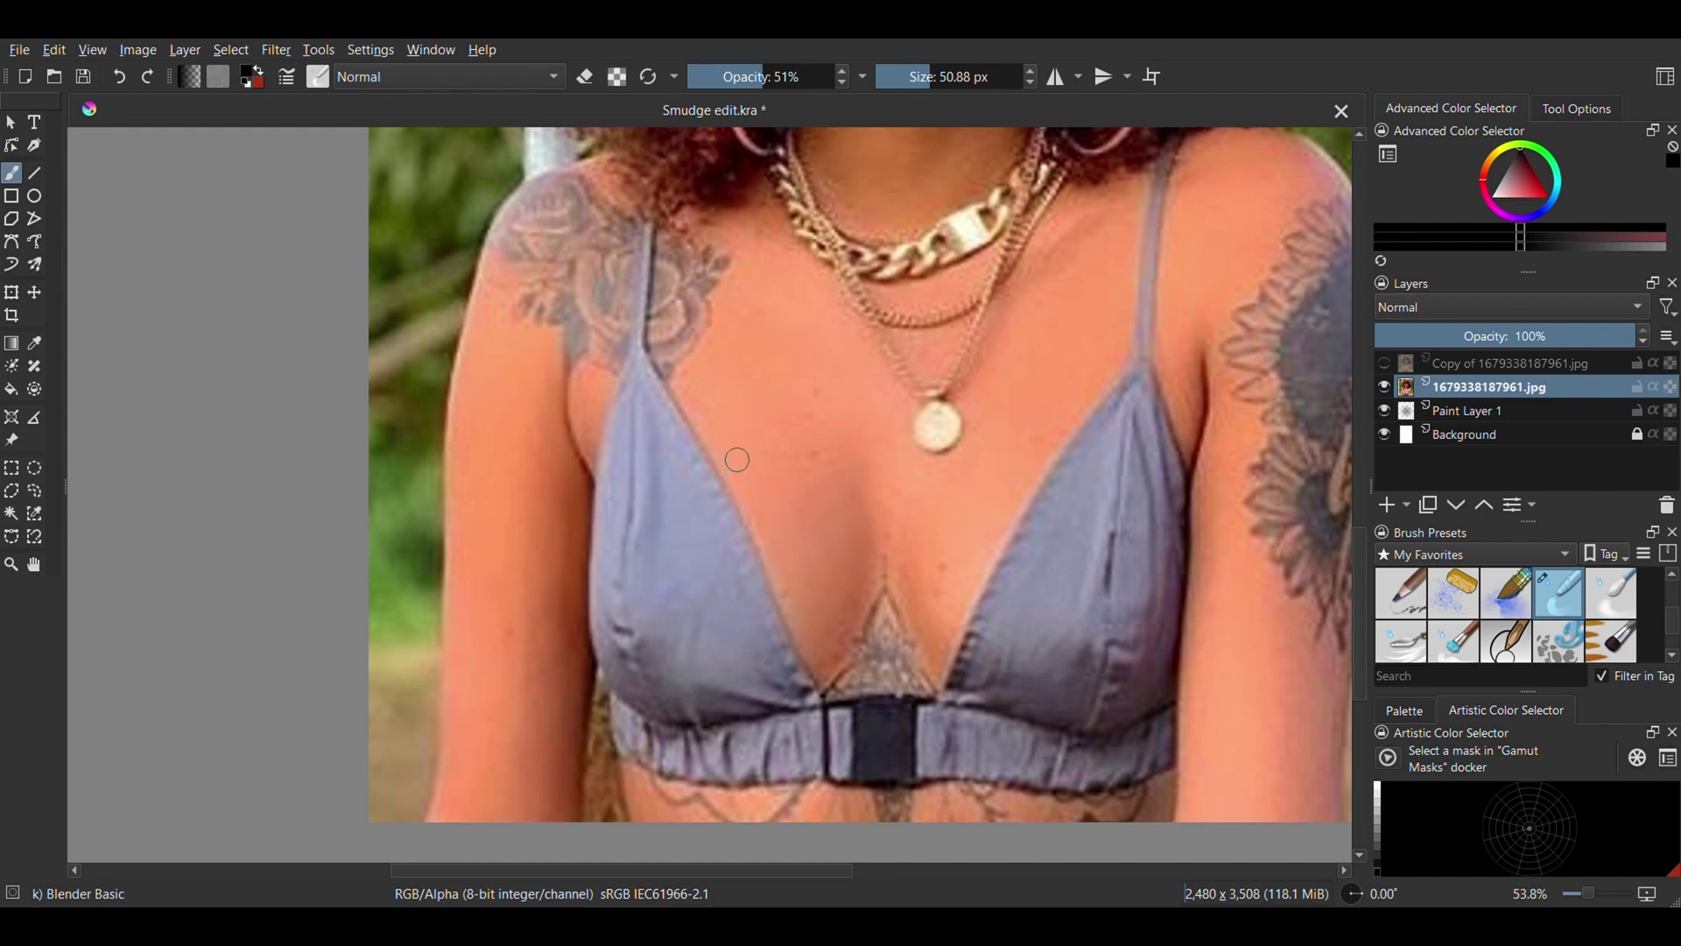
left_click_drag(832, 489, 674, 469)
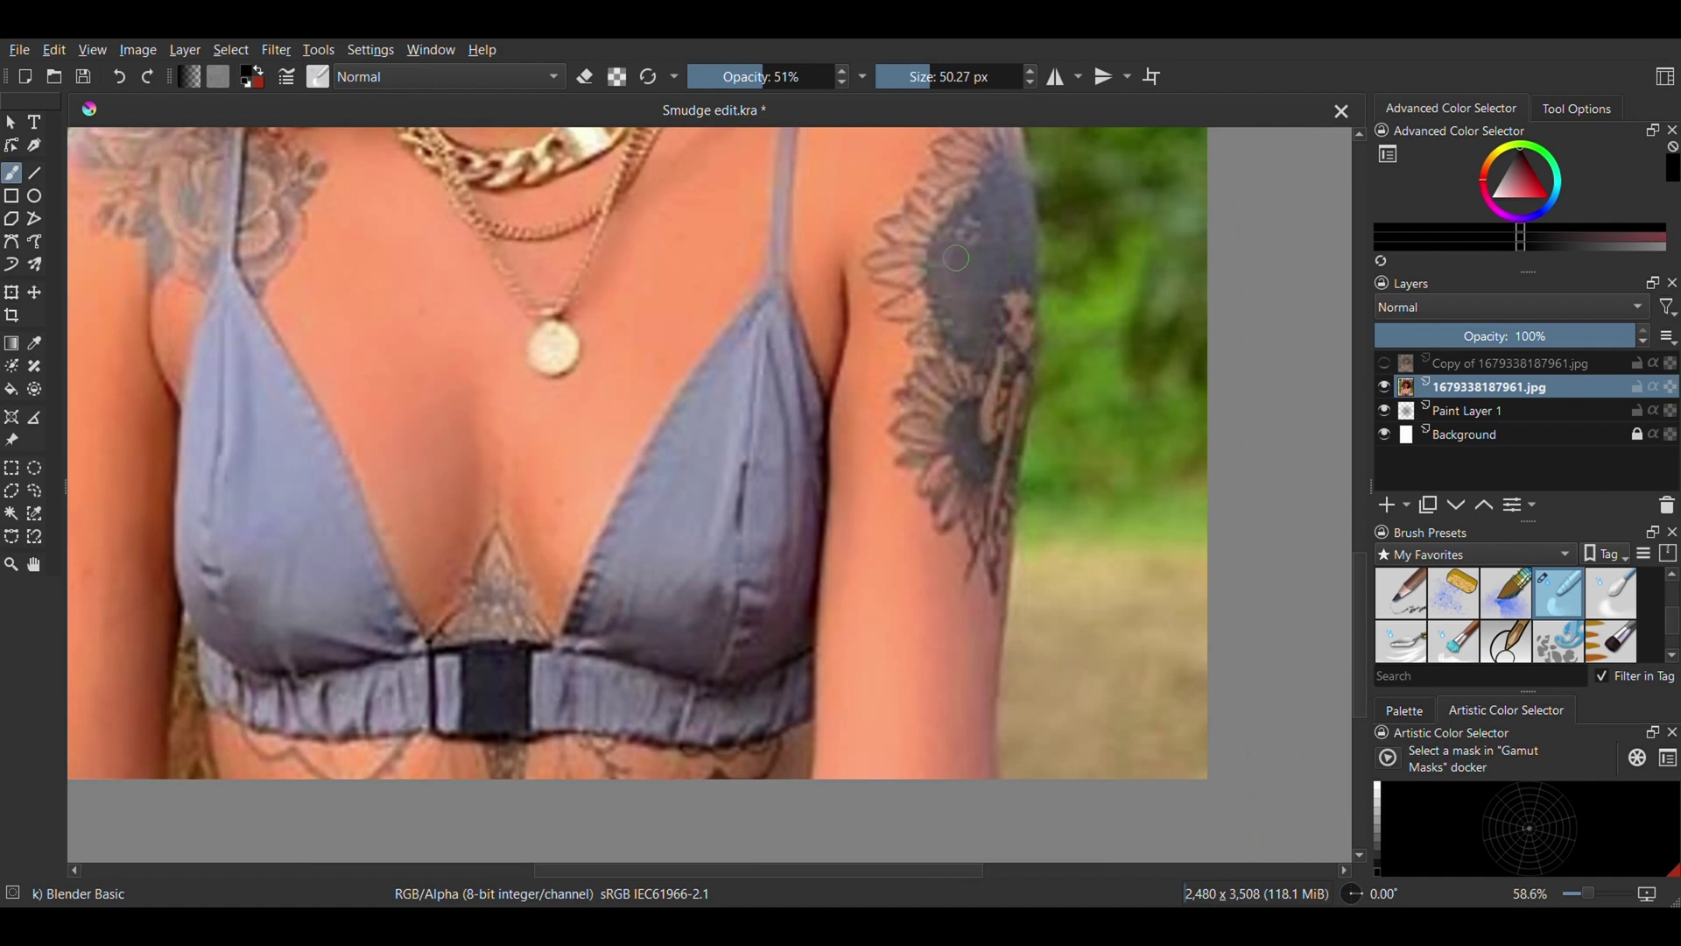
mouse_move(953, 234)
left_mouse_down()
mouse_move(997, 276)
mouse_move(1022, 259)
mouse_move(1011, 203)
left_mouse_up()
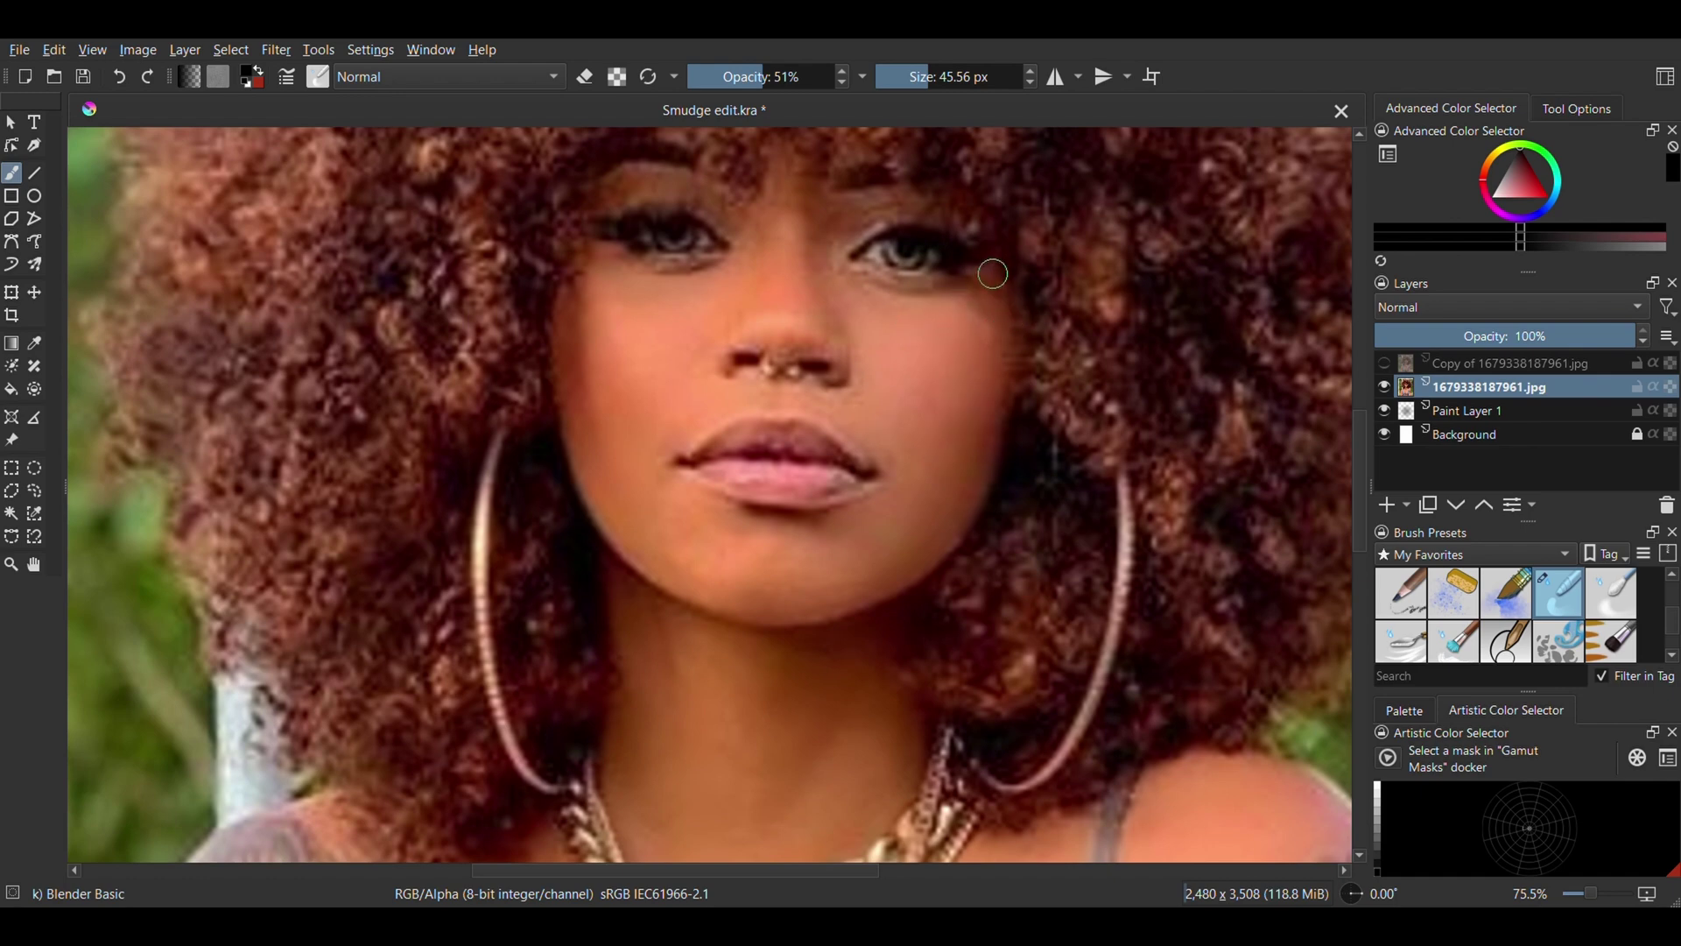
left_click_drag(755, 438, 742, 438, "shift")
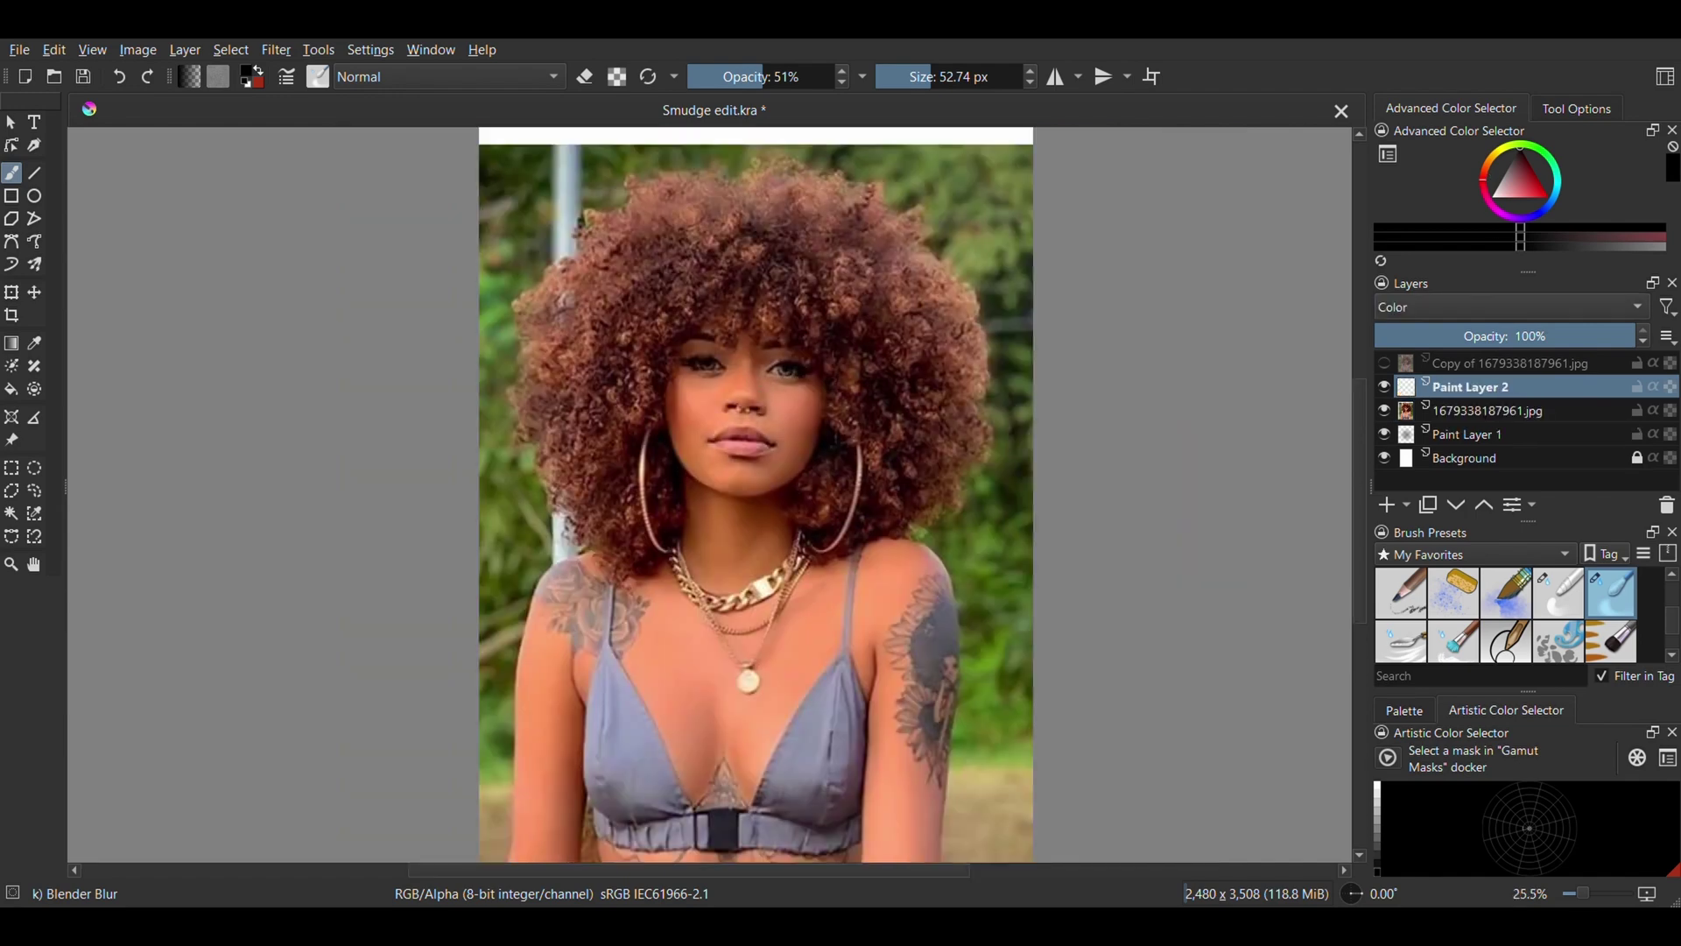
Tint the skin with a sampled skin tone on Paint Layer 2 and the top with grey-blue on Paint Layer 3.
key("p")
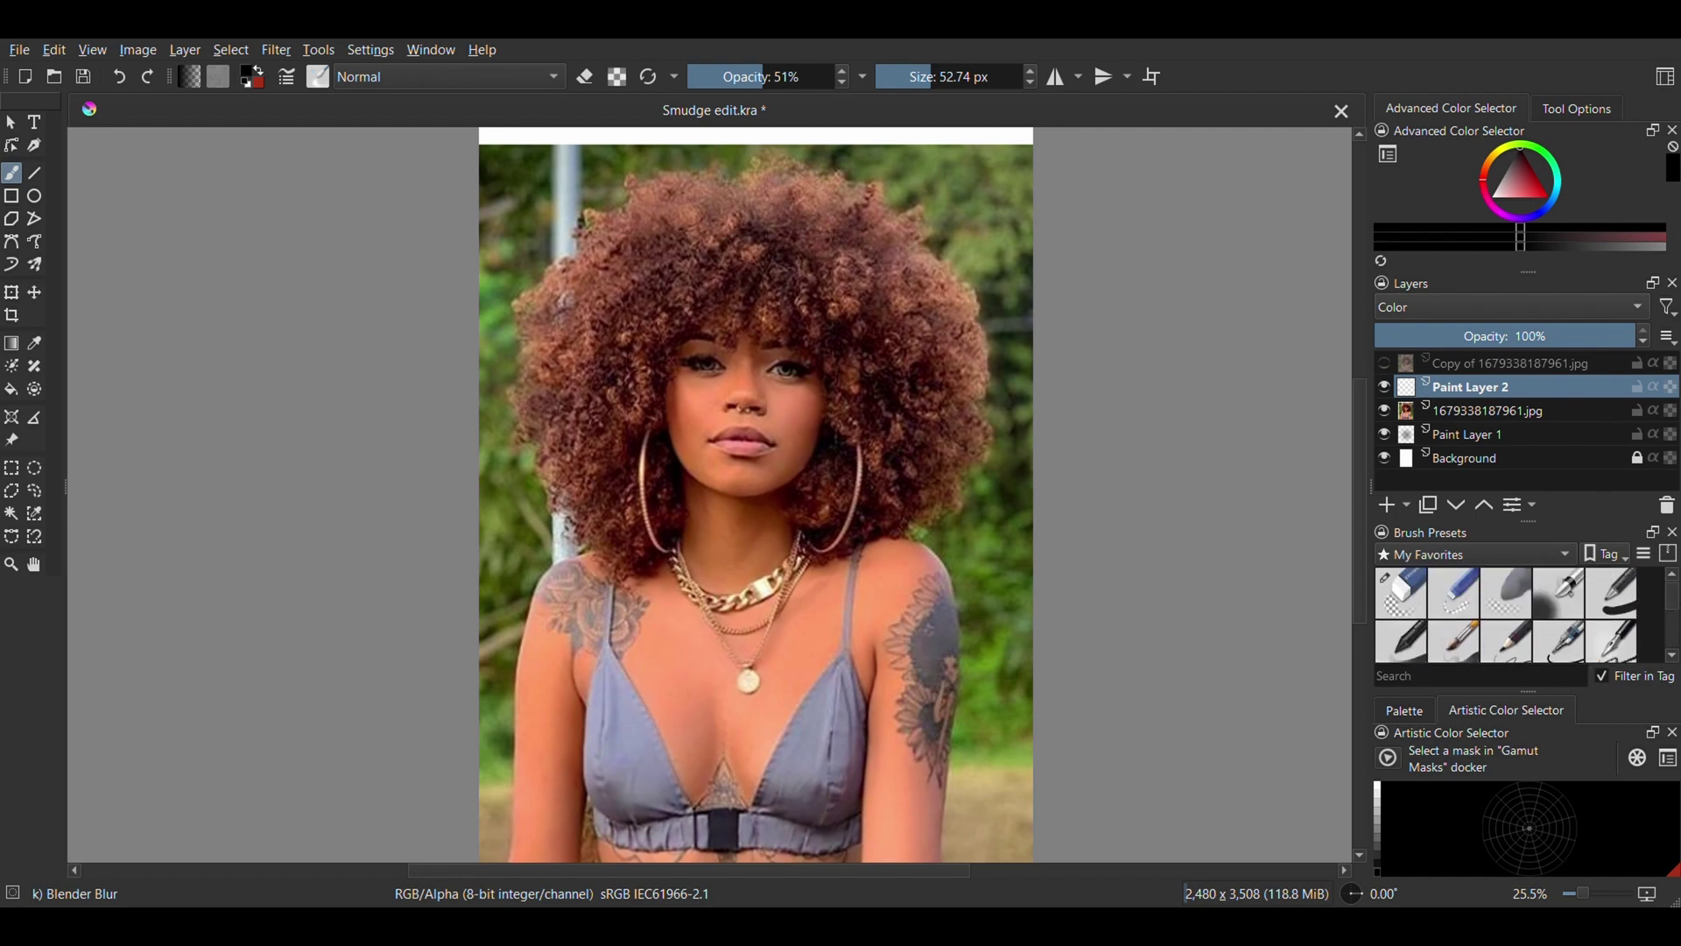
left_click(832, 607)
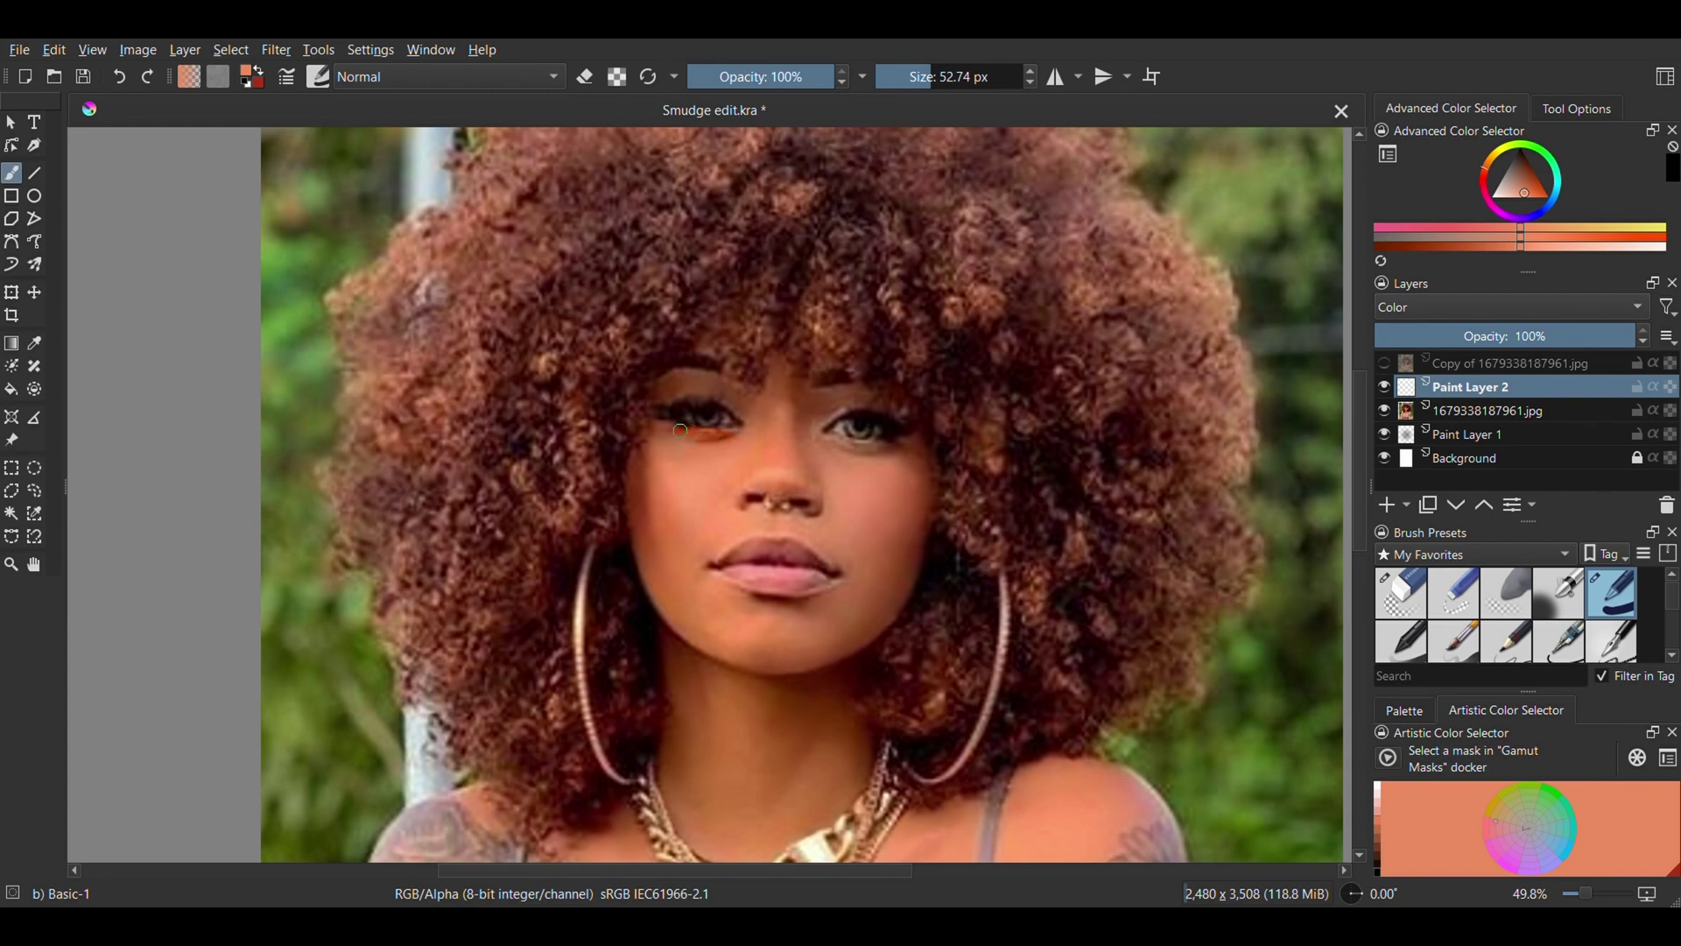
left_click_drag(681, 430, 648, 435)
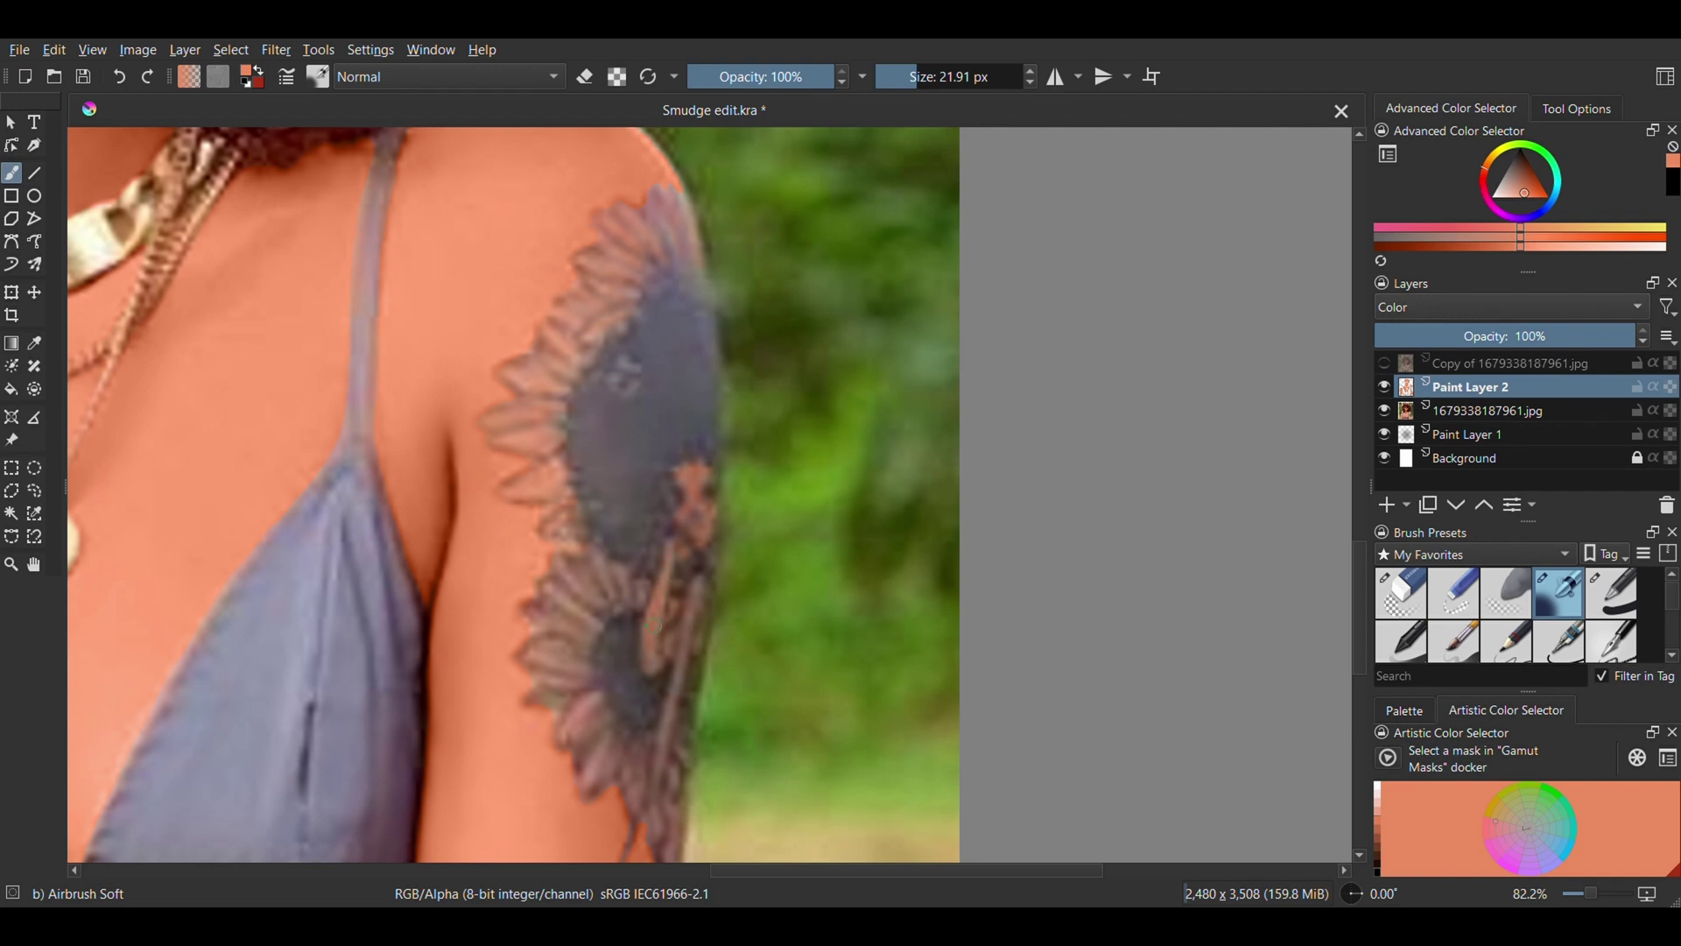
mouse_move(675, 701)
left_mouse_down()
mouse_move(654, 779)
mouse_move(668, 694)
left_mouse_up()
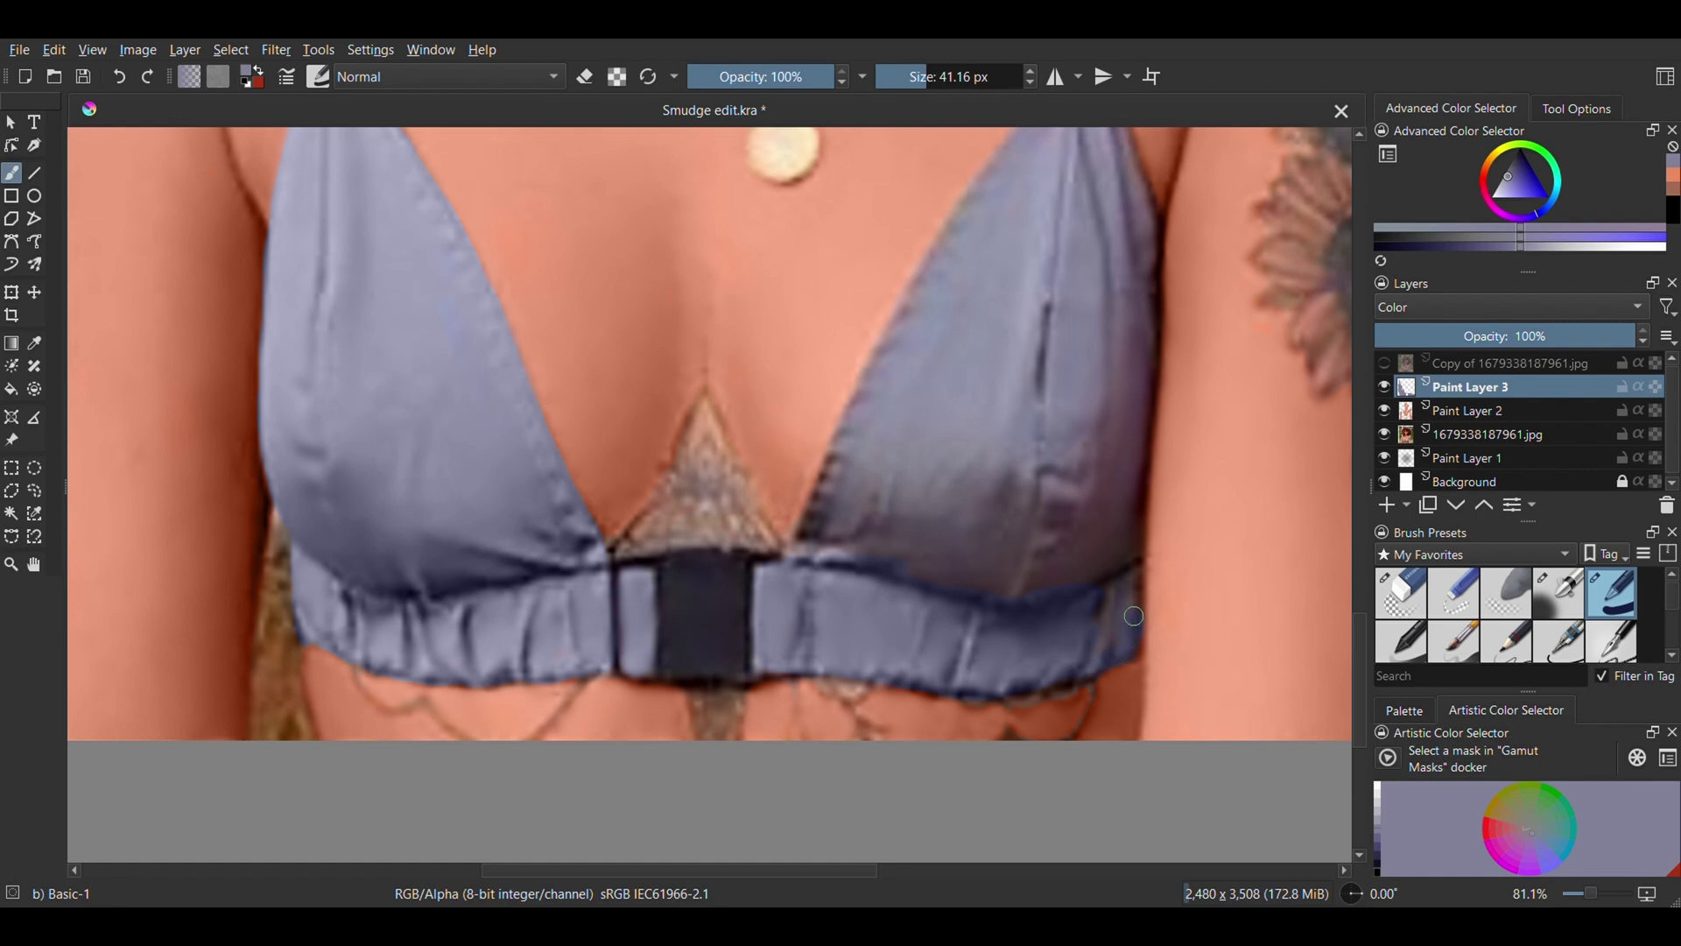
mouse_move(1134, 616)
left_mouse_down()
mouse_move(1097, 621)
mouse_move(1092, 603)
mouse_move(1133, 574)
mouse_move(1122, 623)
left_mouse_up()
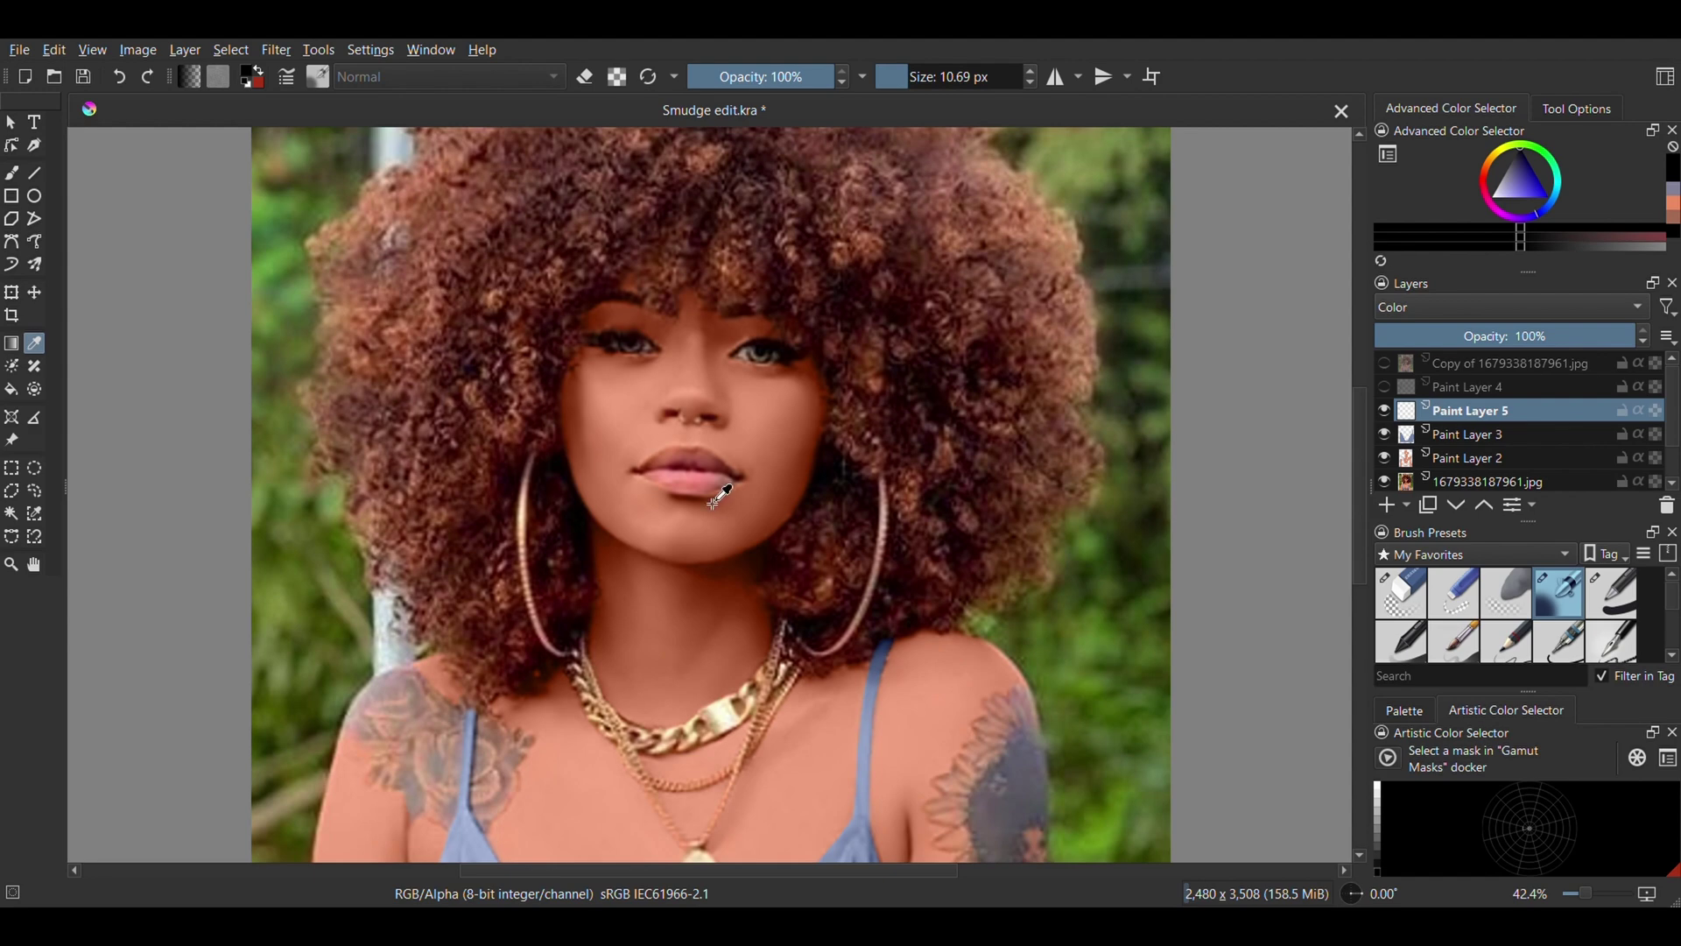
Sample the lip pink and paint the lips on Paint Layer 5 with a soft airbrush of about 26 px.
left_click(720, 496)
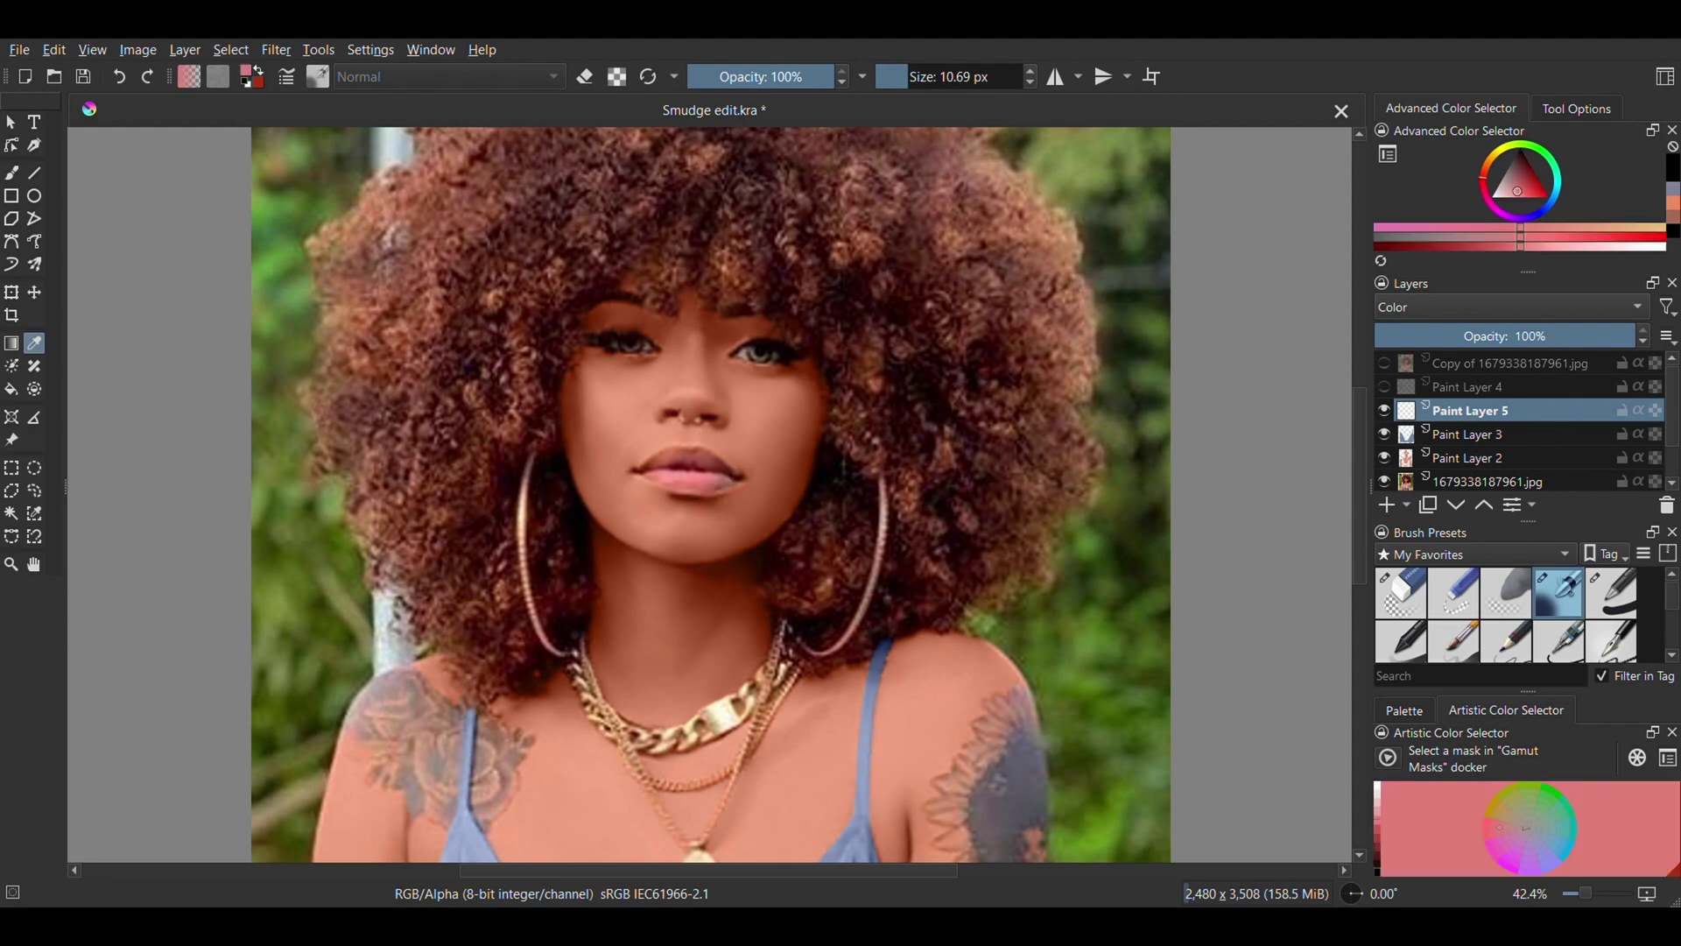
key("b")
scroll(619, 432, "up", 6)
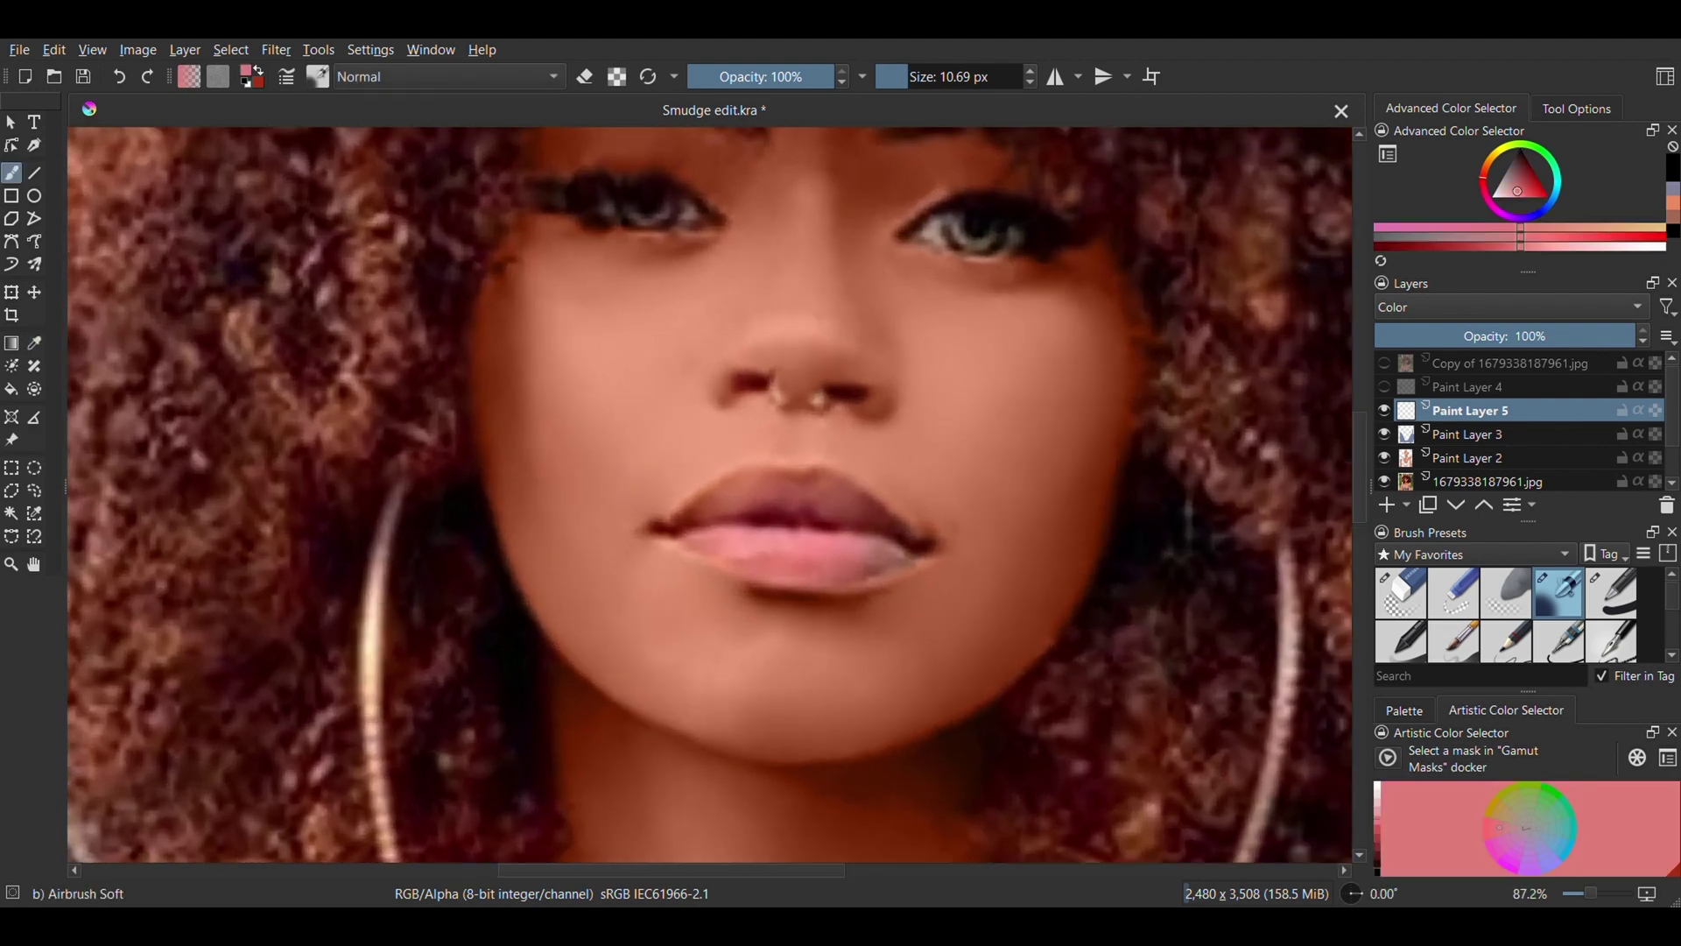
left_click(914, 91)
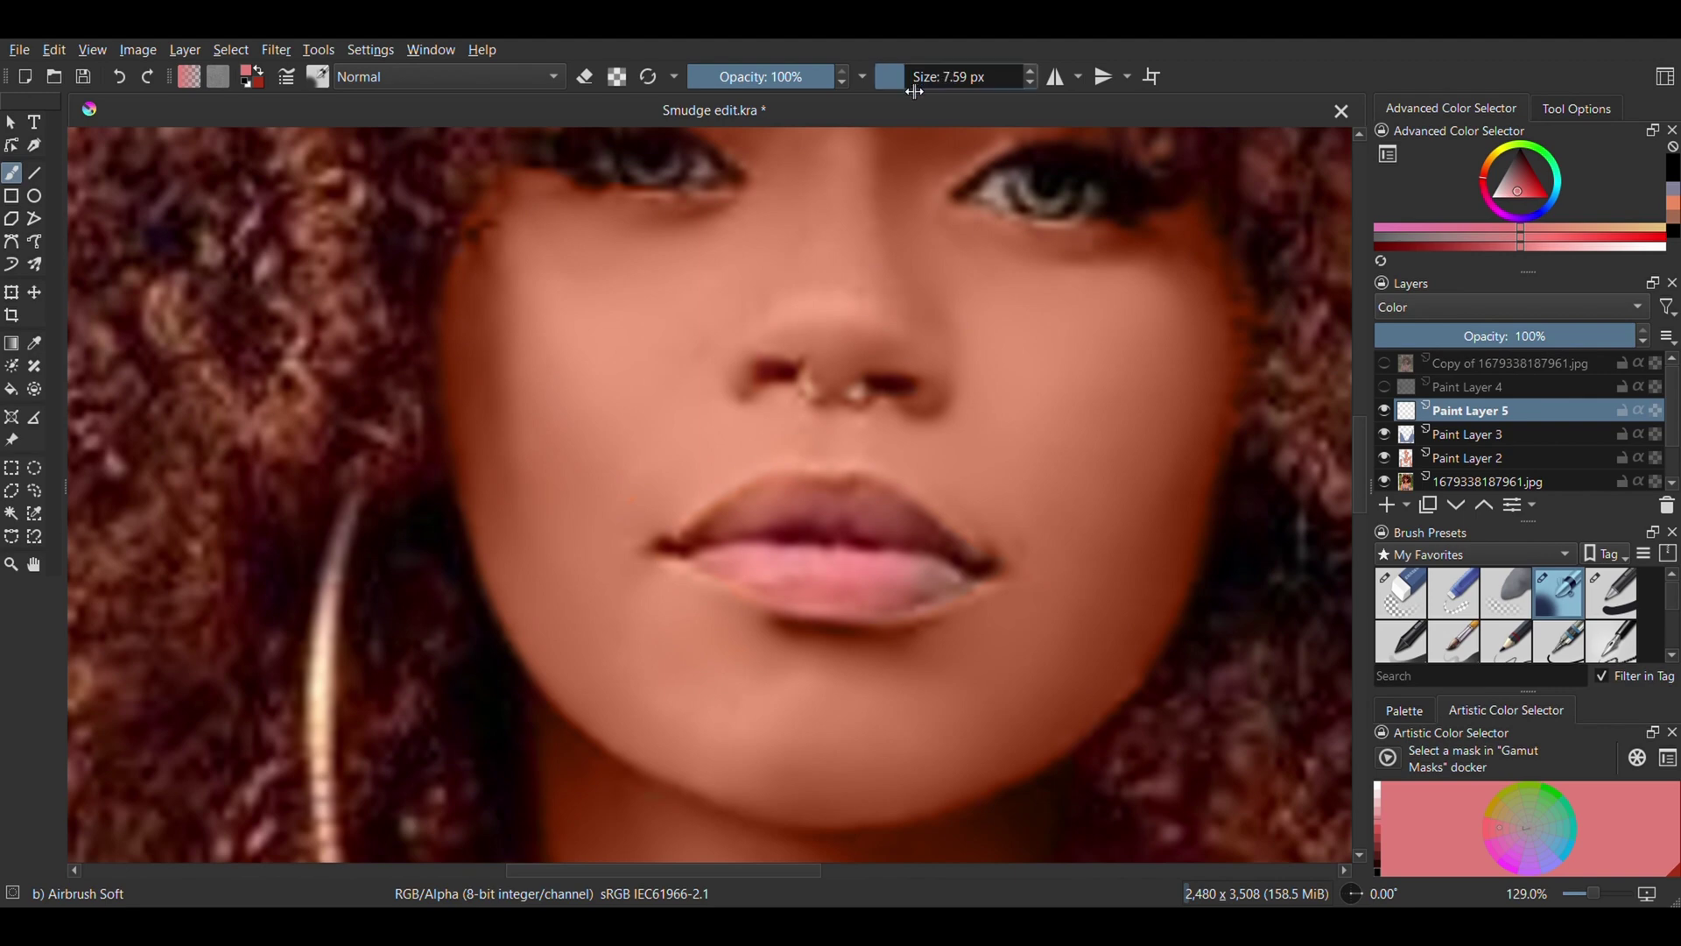
left_click_drag(901, 93, 919, 92)
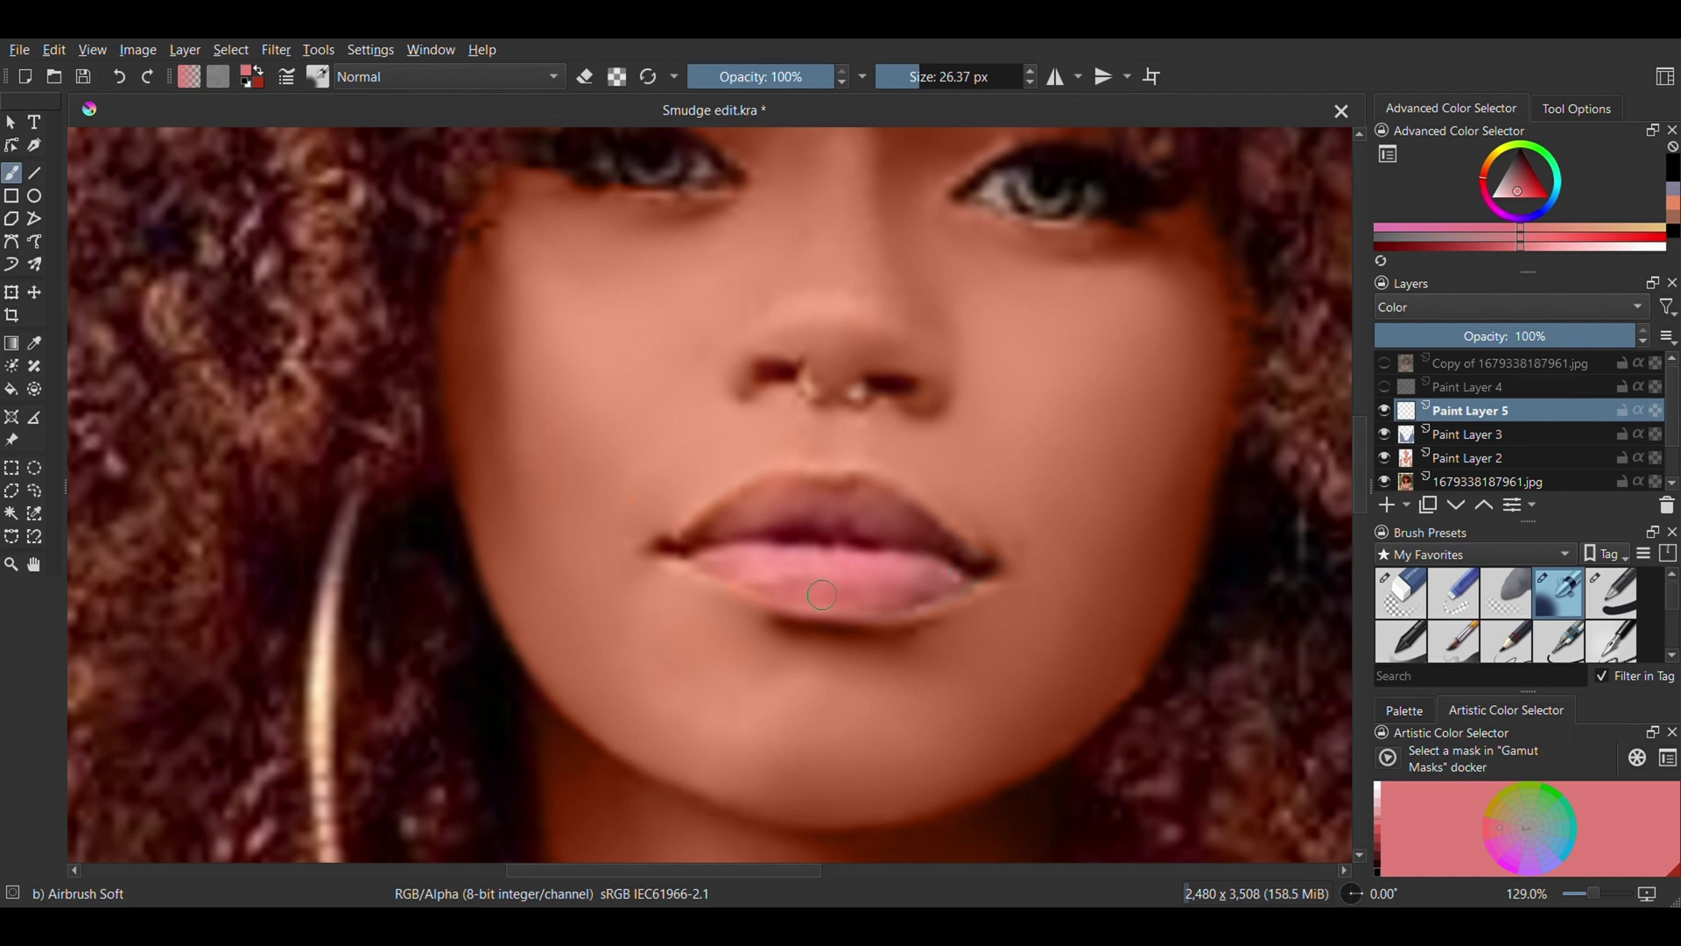
key("2")
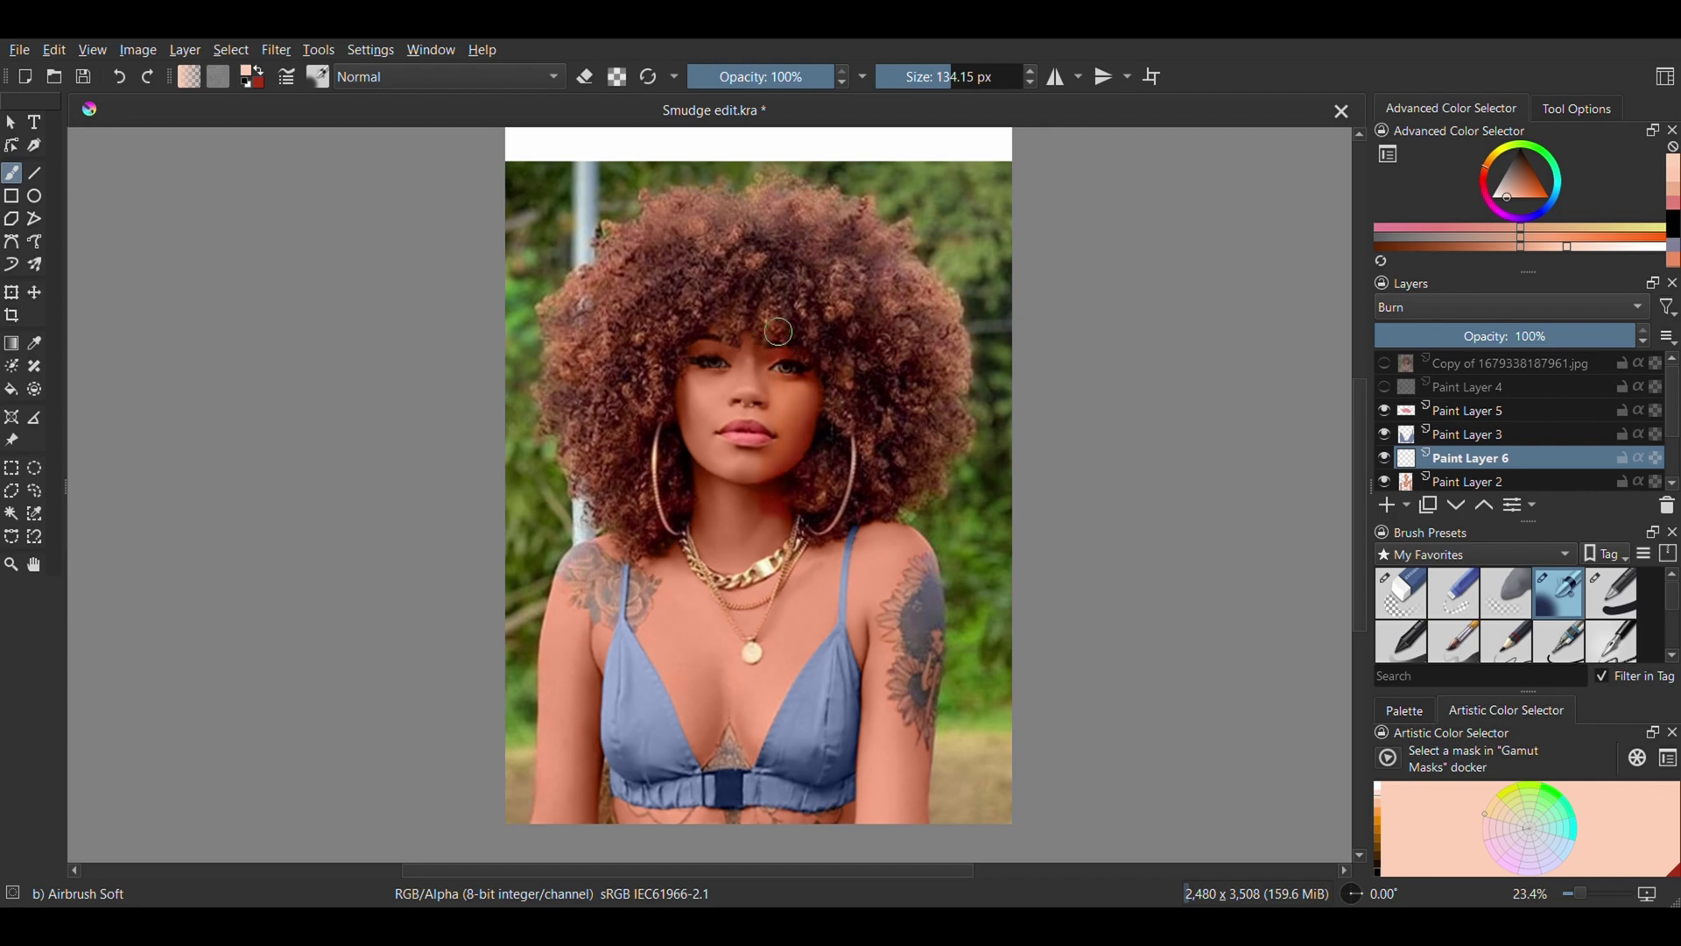
Airbrush pale peach over the face and neck on the Burn layer, lower that layer's opacity to 50% and compare its effect.
mouse_move(779, 331)
left_mouse_down()
mouse_move(758, 341)
mouse_move(716, 494)
mouse_move(694, 425)
mouse_move(677, 470)
mouse_move(794, 475)
mouse_move(774, 597)
mouse_move(727, 688)
mouse_move(700, 595)
mouse_move(671, 573)
left_mouse_up()
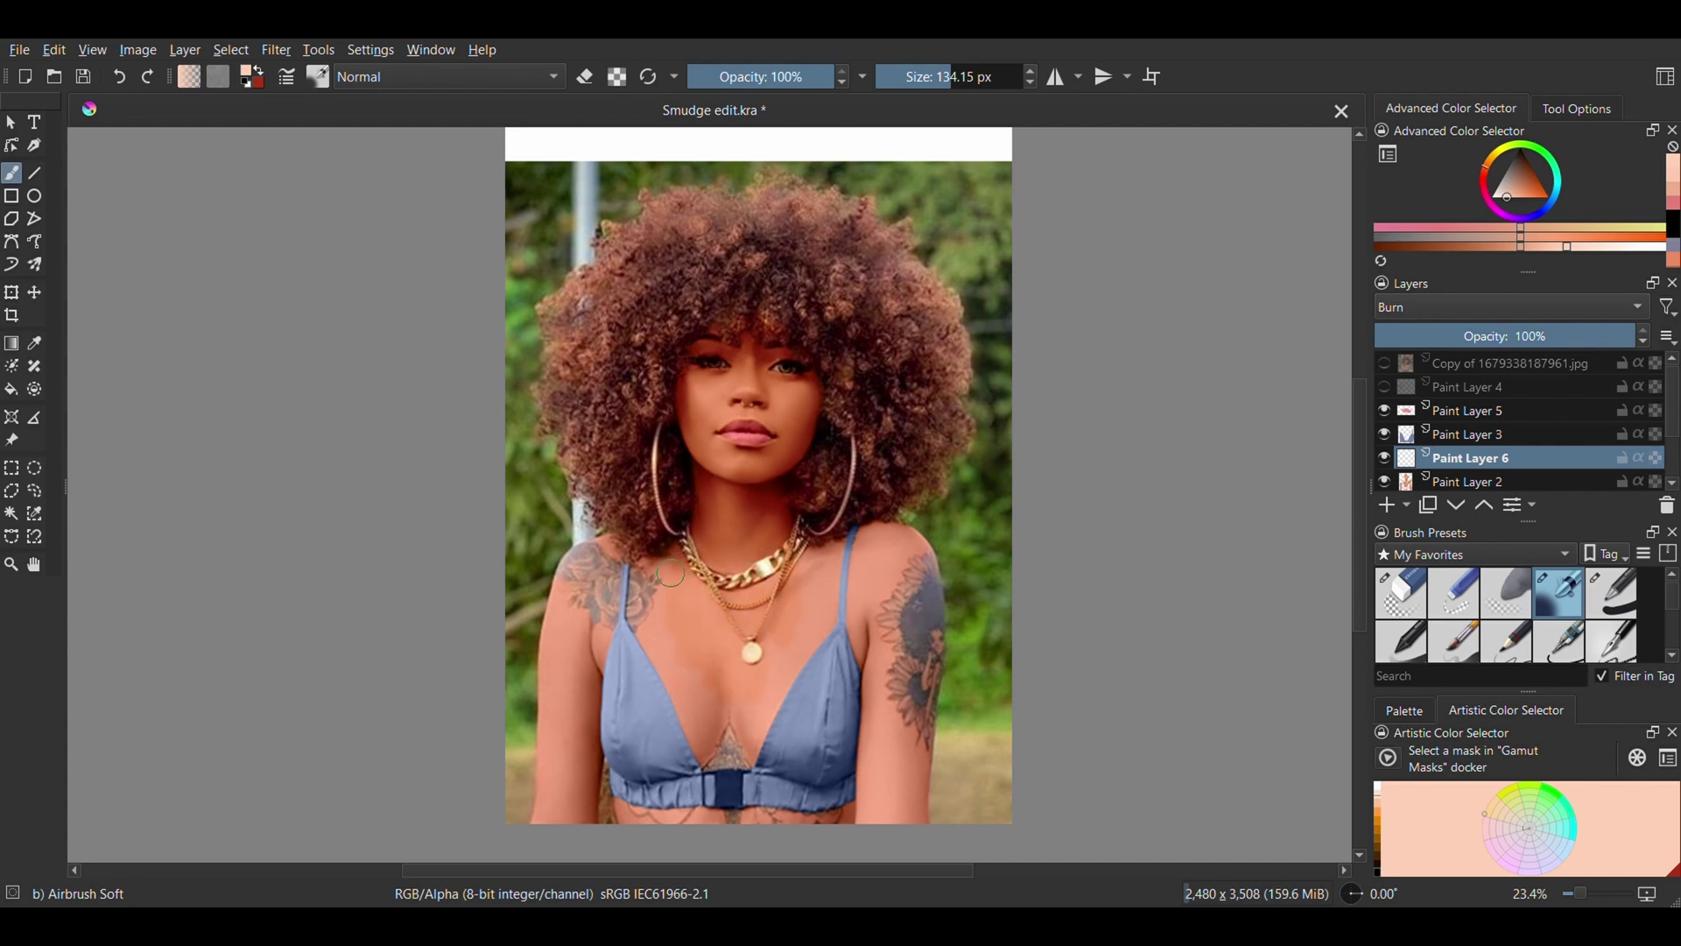
key("minus")
left_click_drag(1571, 346, 1519, 379)
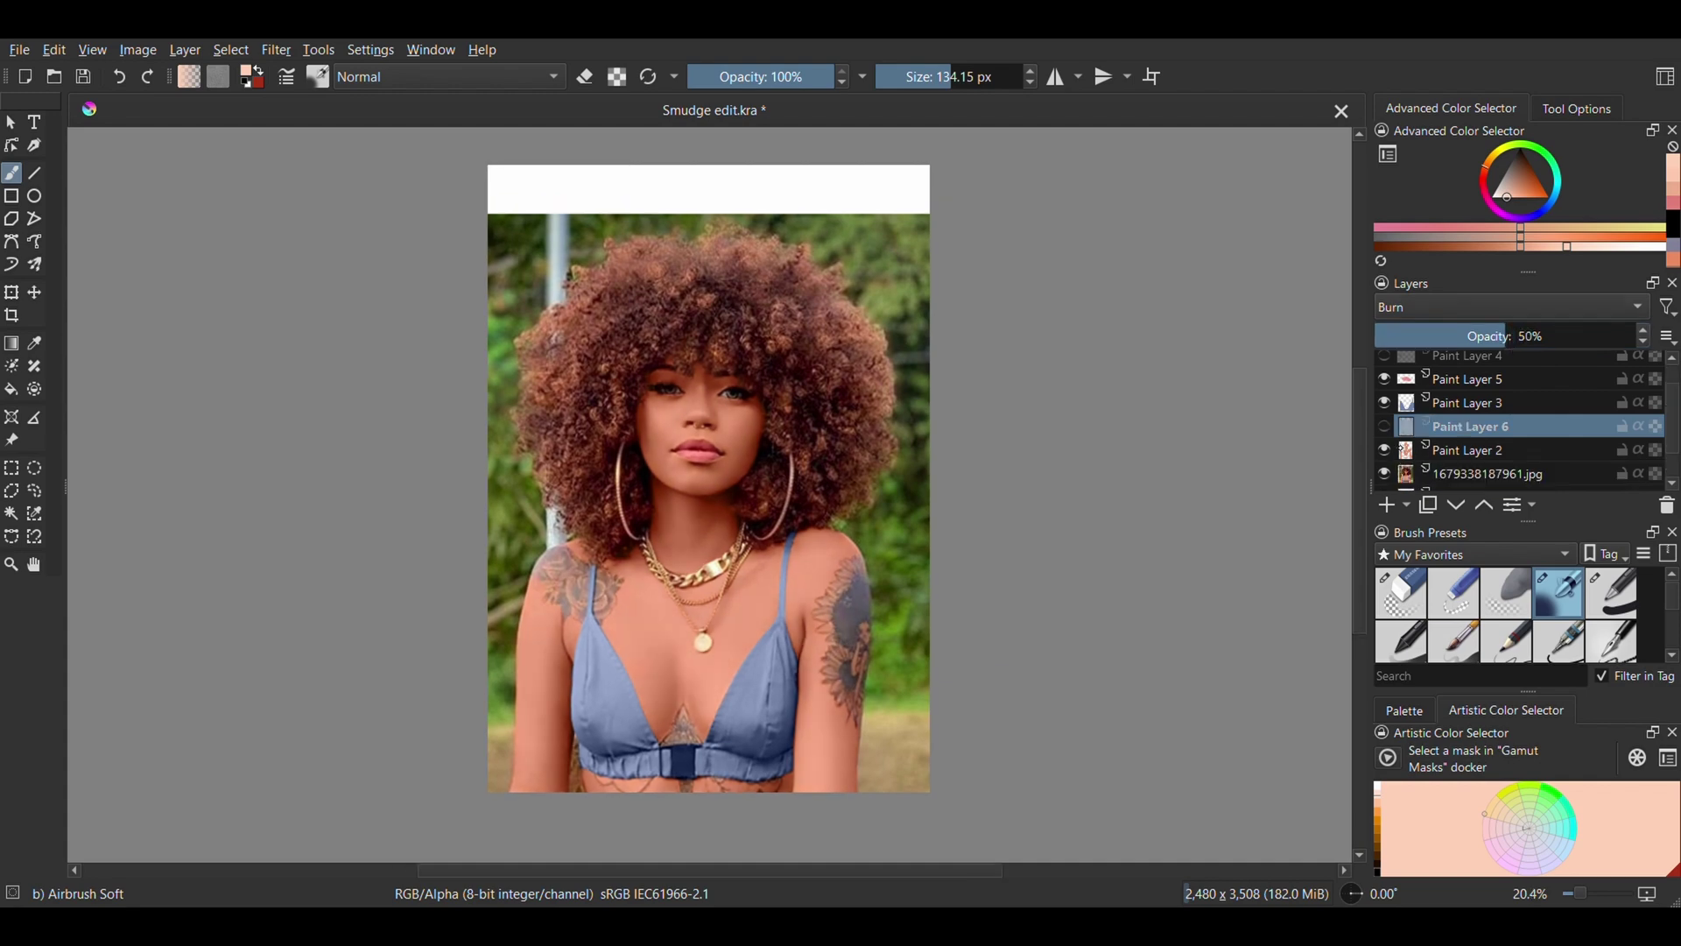
left_click(1384, 426)
left_click(1384, 426)
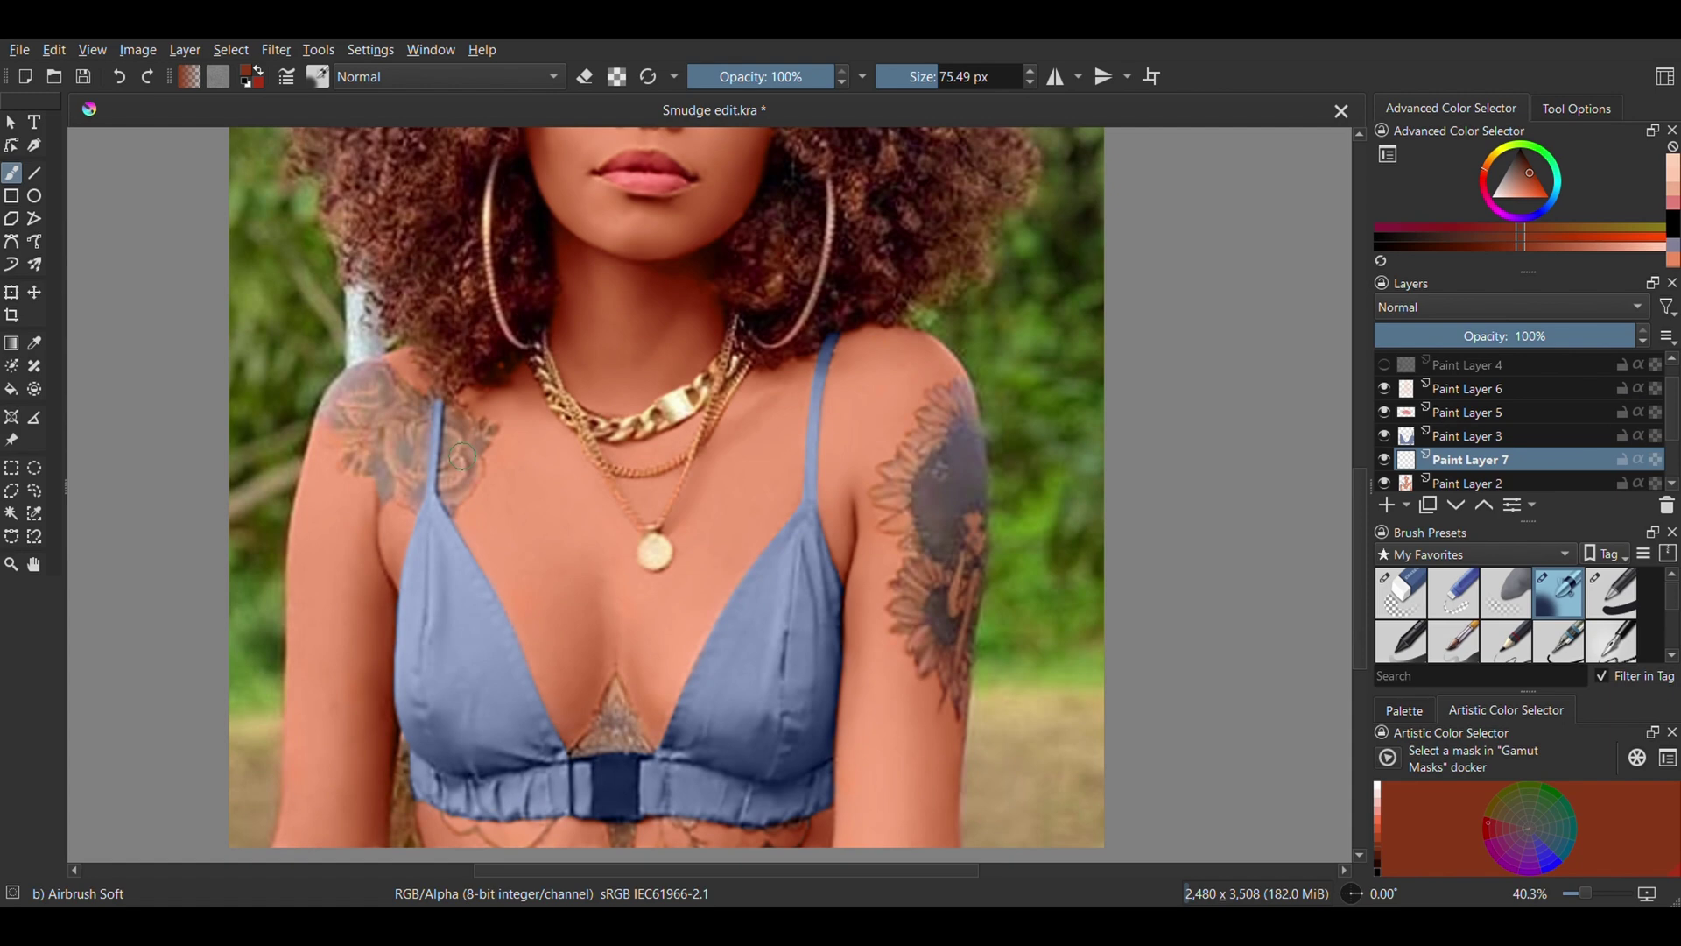
Airbrush dark red-brown shading on the chest and light peach highlights on the face on Paint Layer 7.
scroll(462, 456, "up", 3)
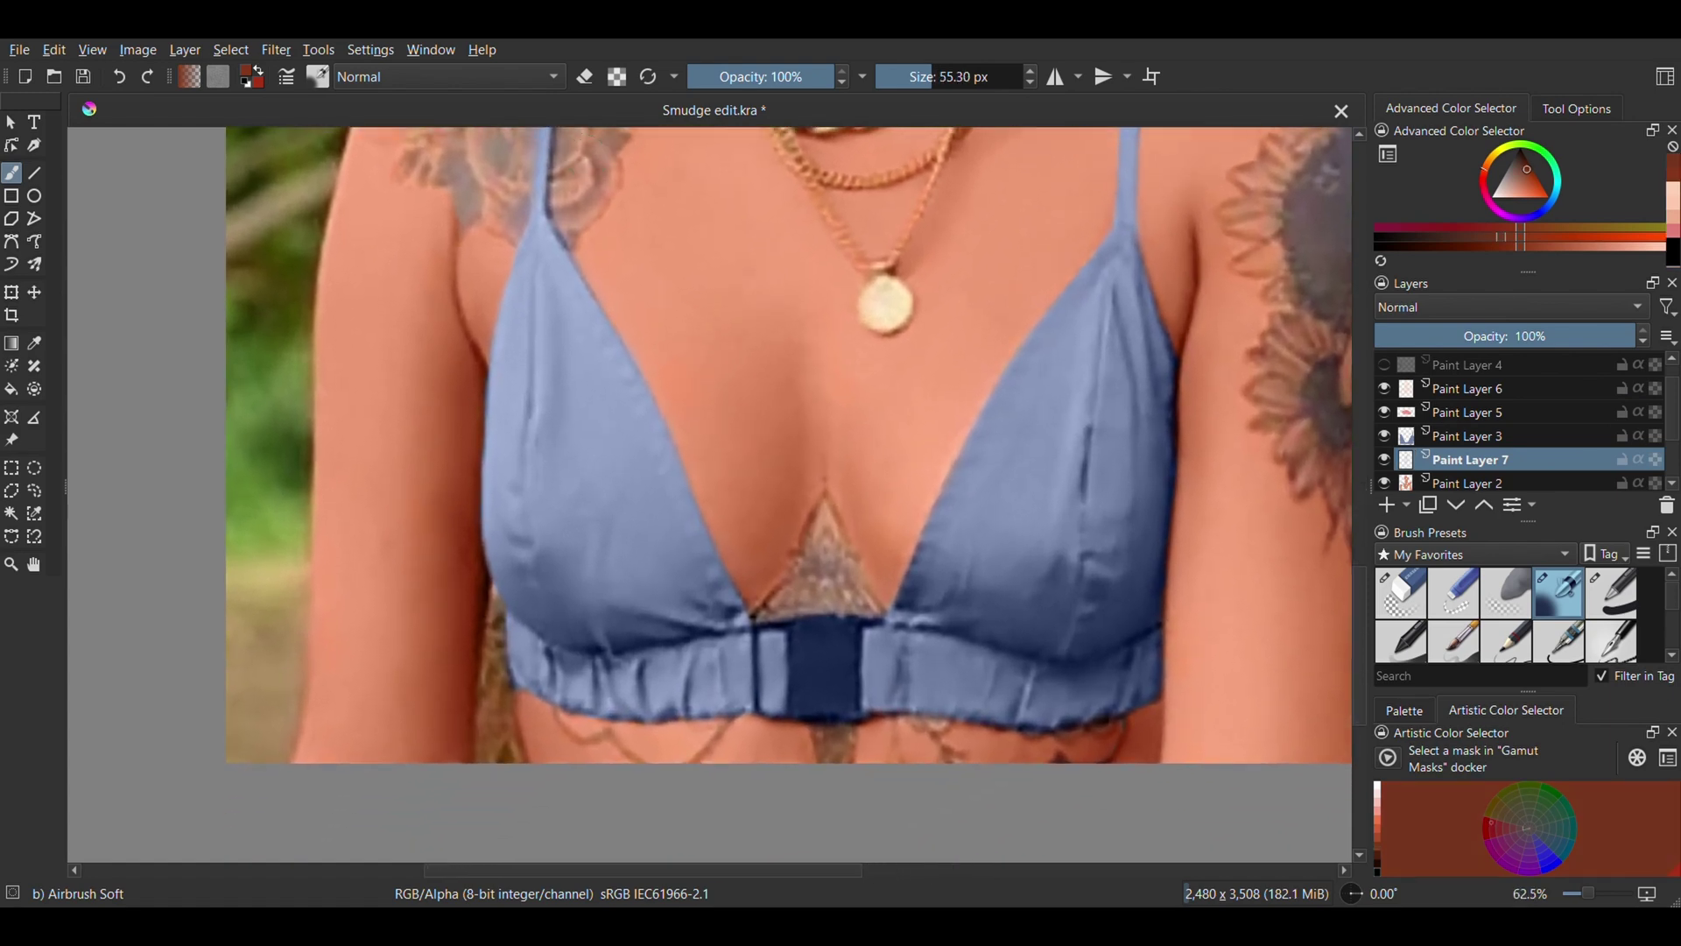
left_click_drag(792, 532, 775, 564)
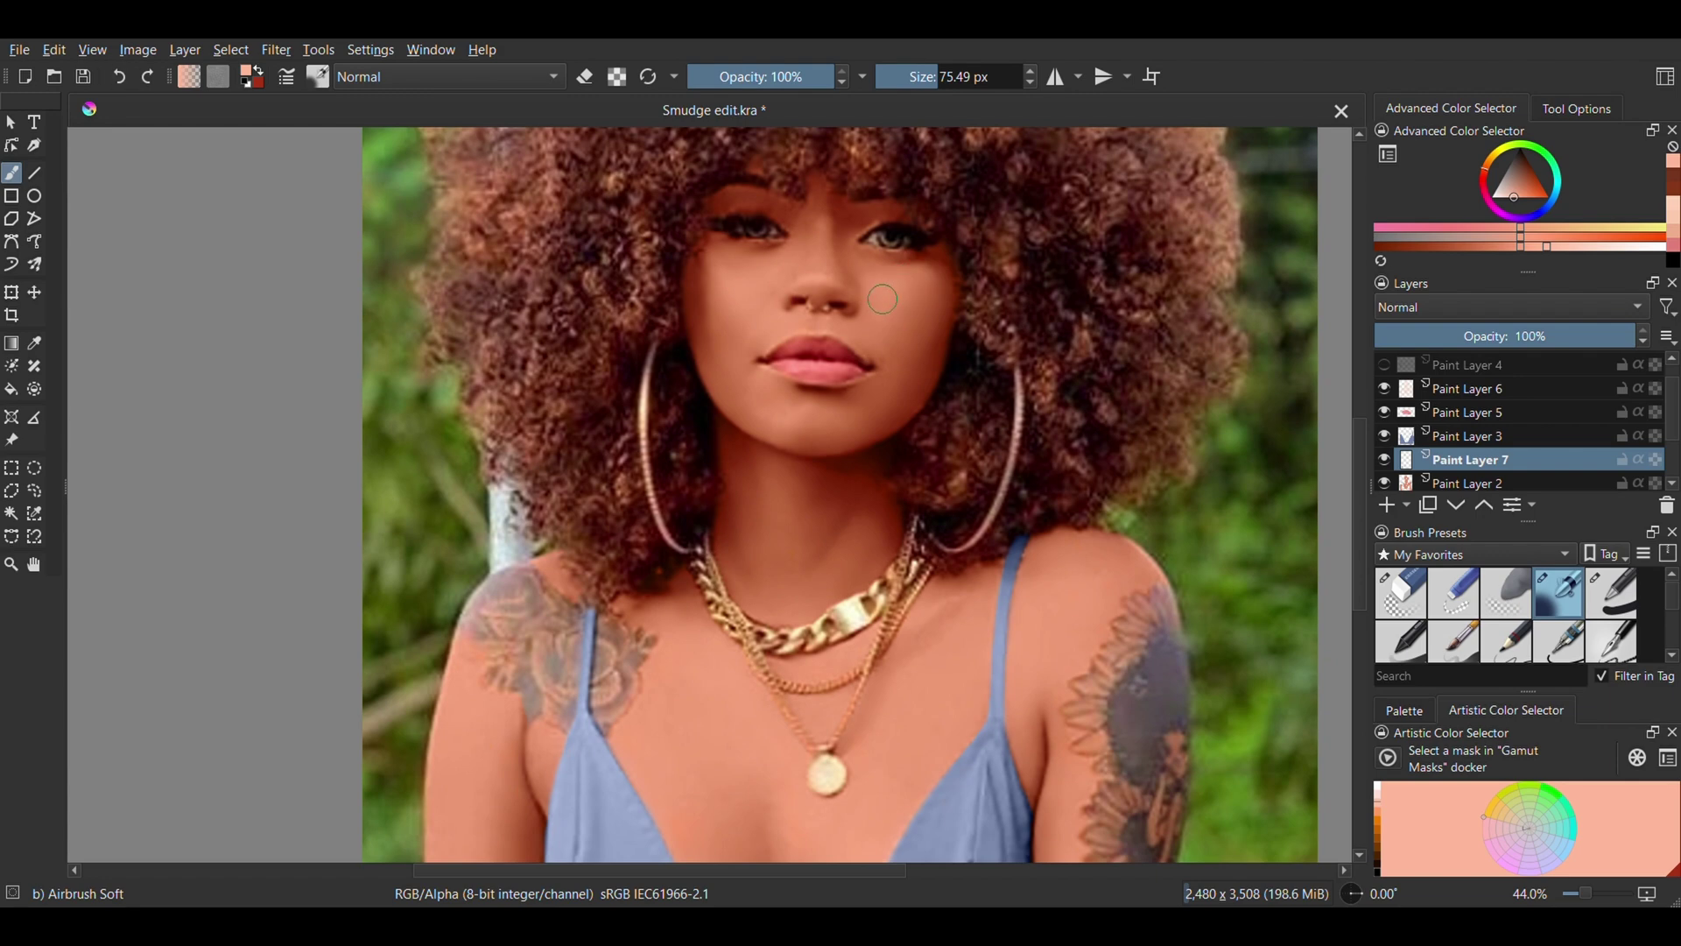
scroll(709, 494, "up", 3)
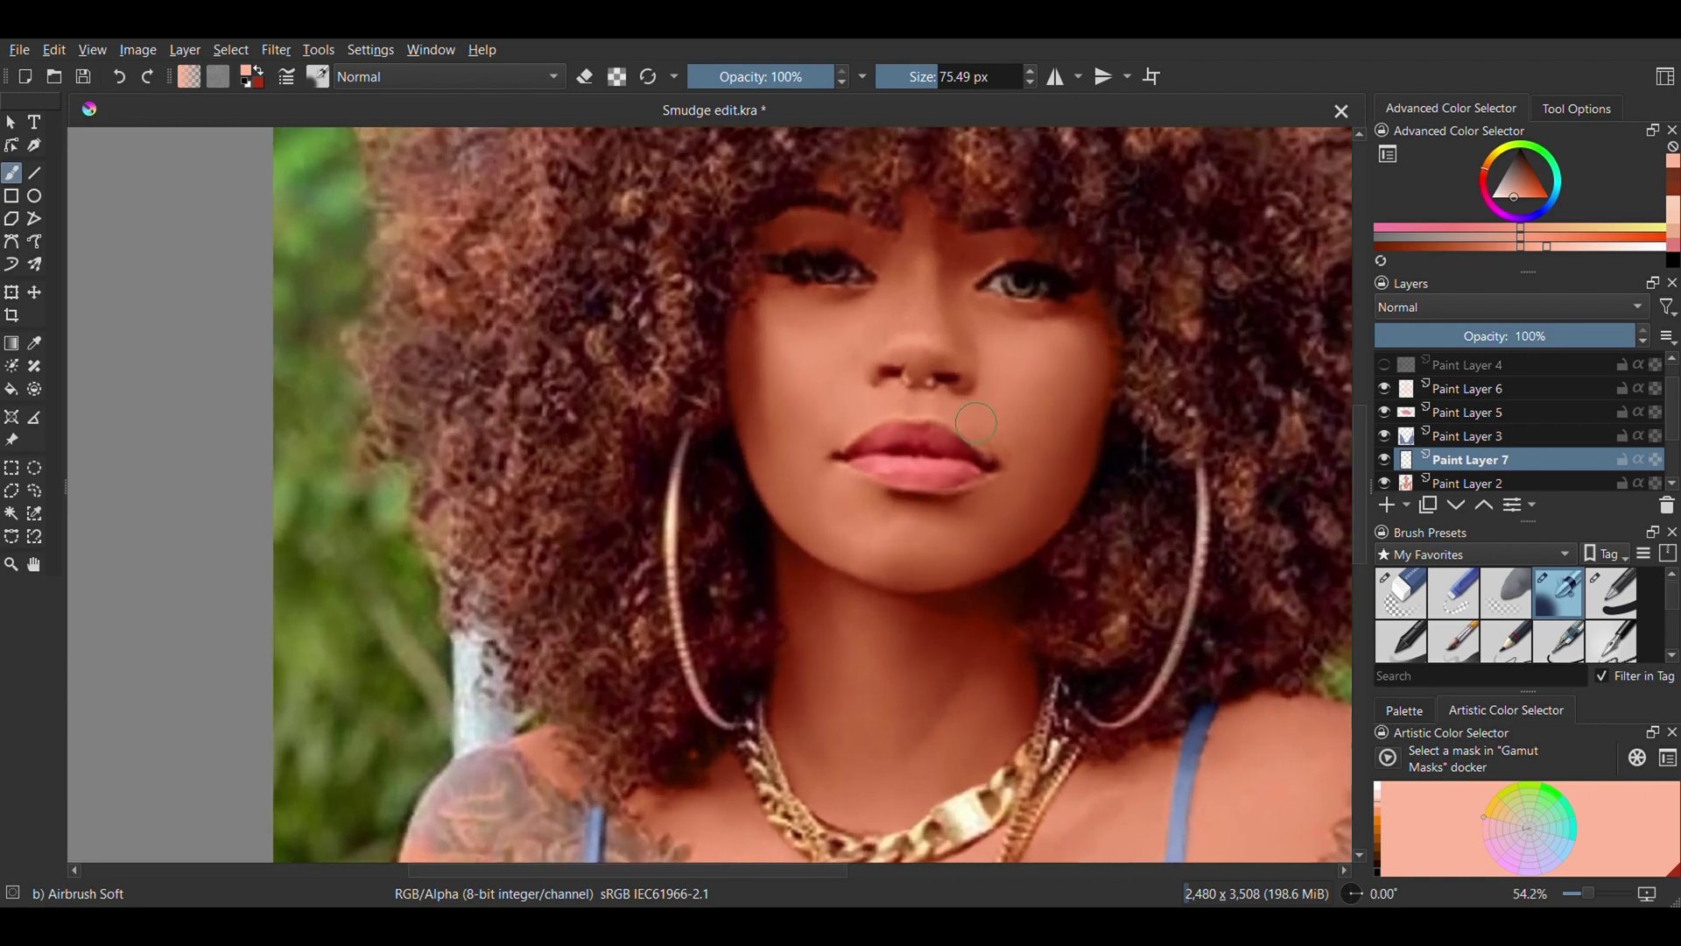
left_click_drag(941, 349, 920, 348)
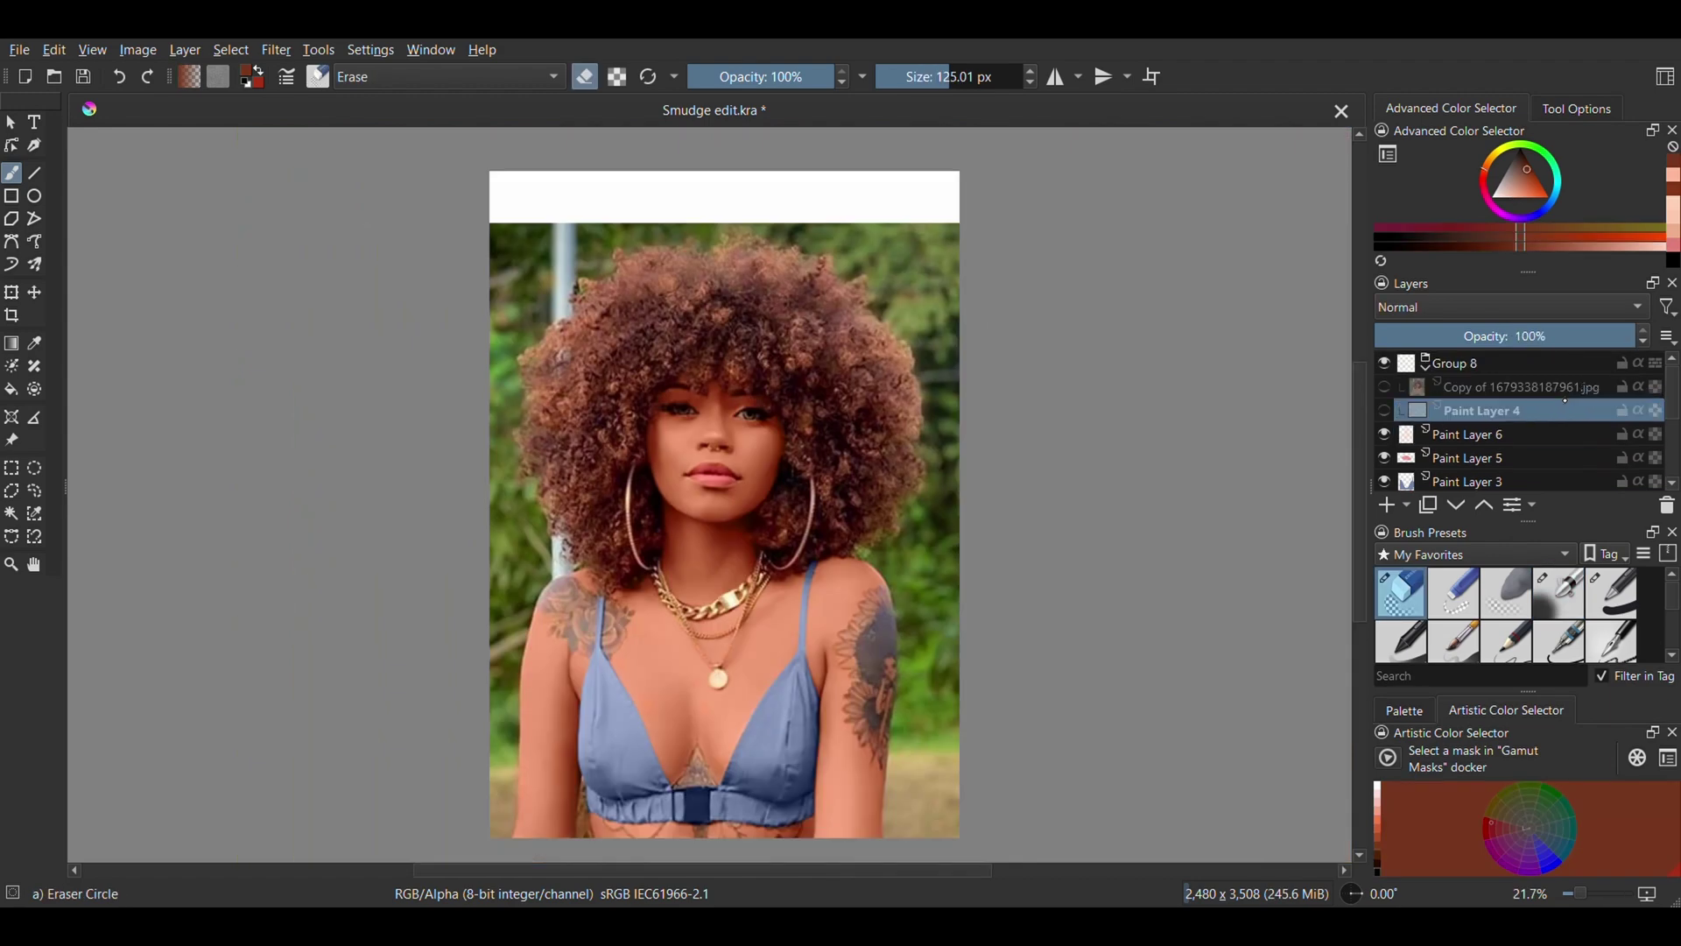
Move the paint layers and photo layers beneath Group 8 into the group one by one, leaving the Background layer outside.
left_click(1550, 435)
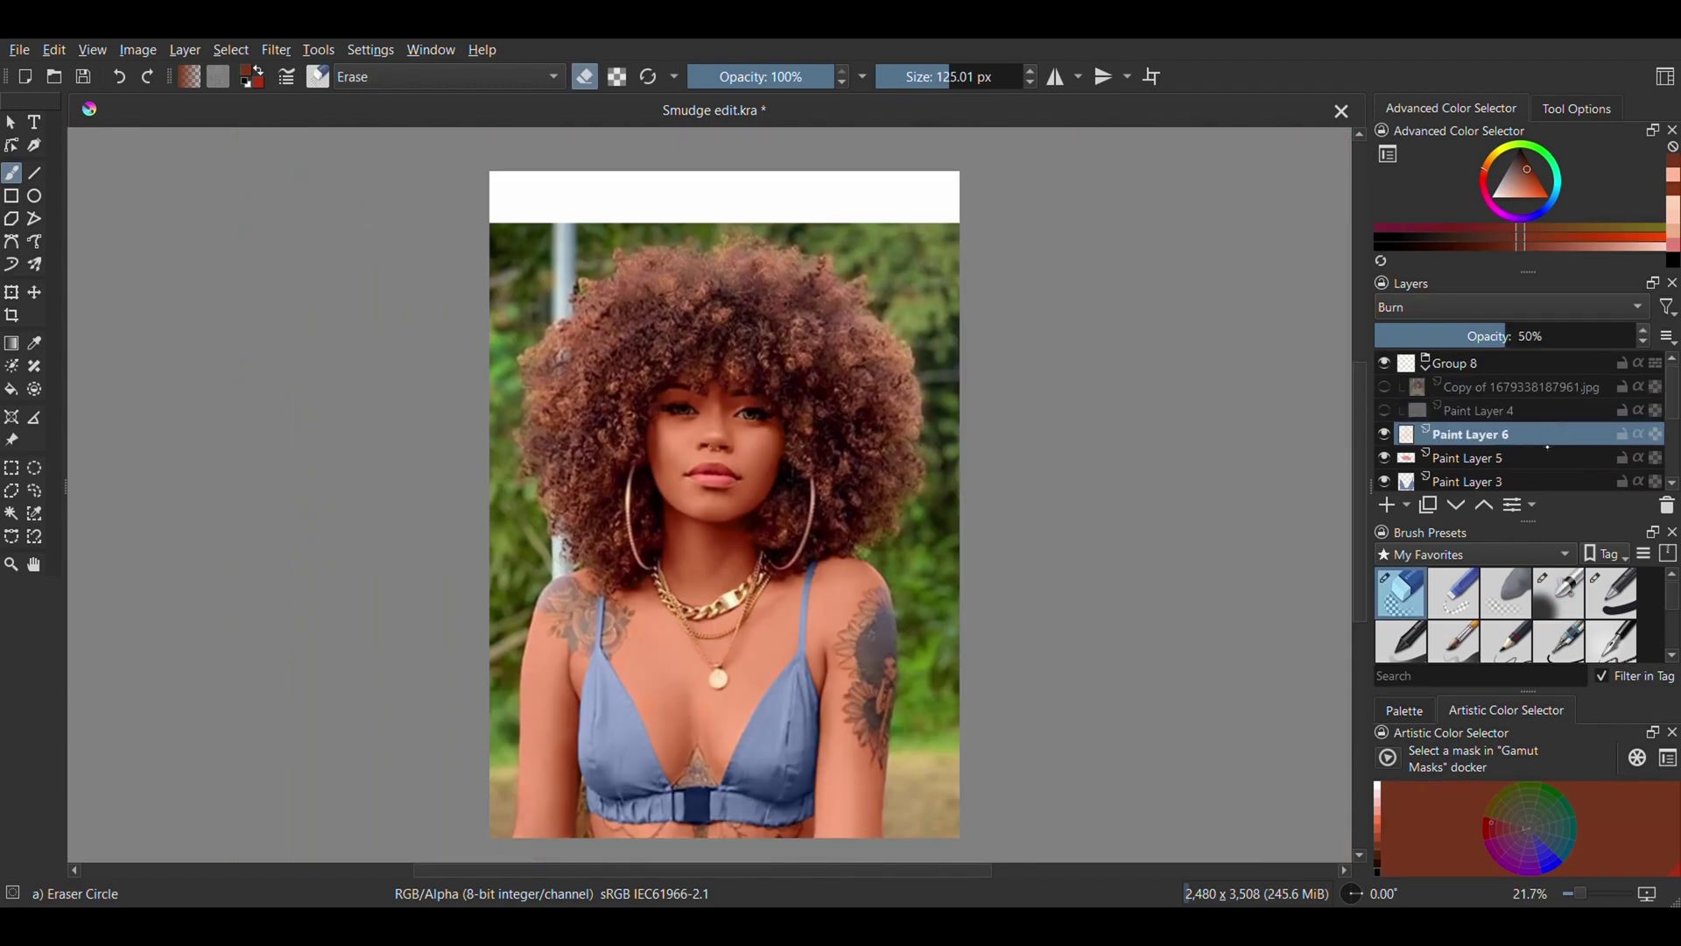
left_click(1543, 462)
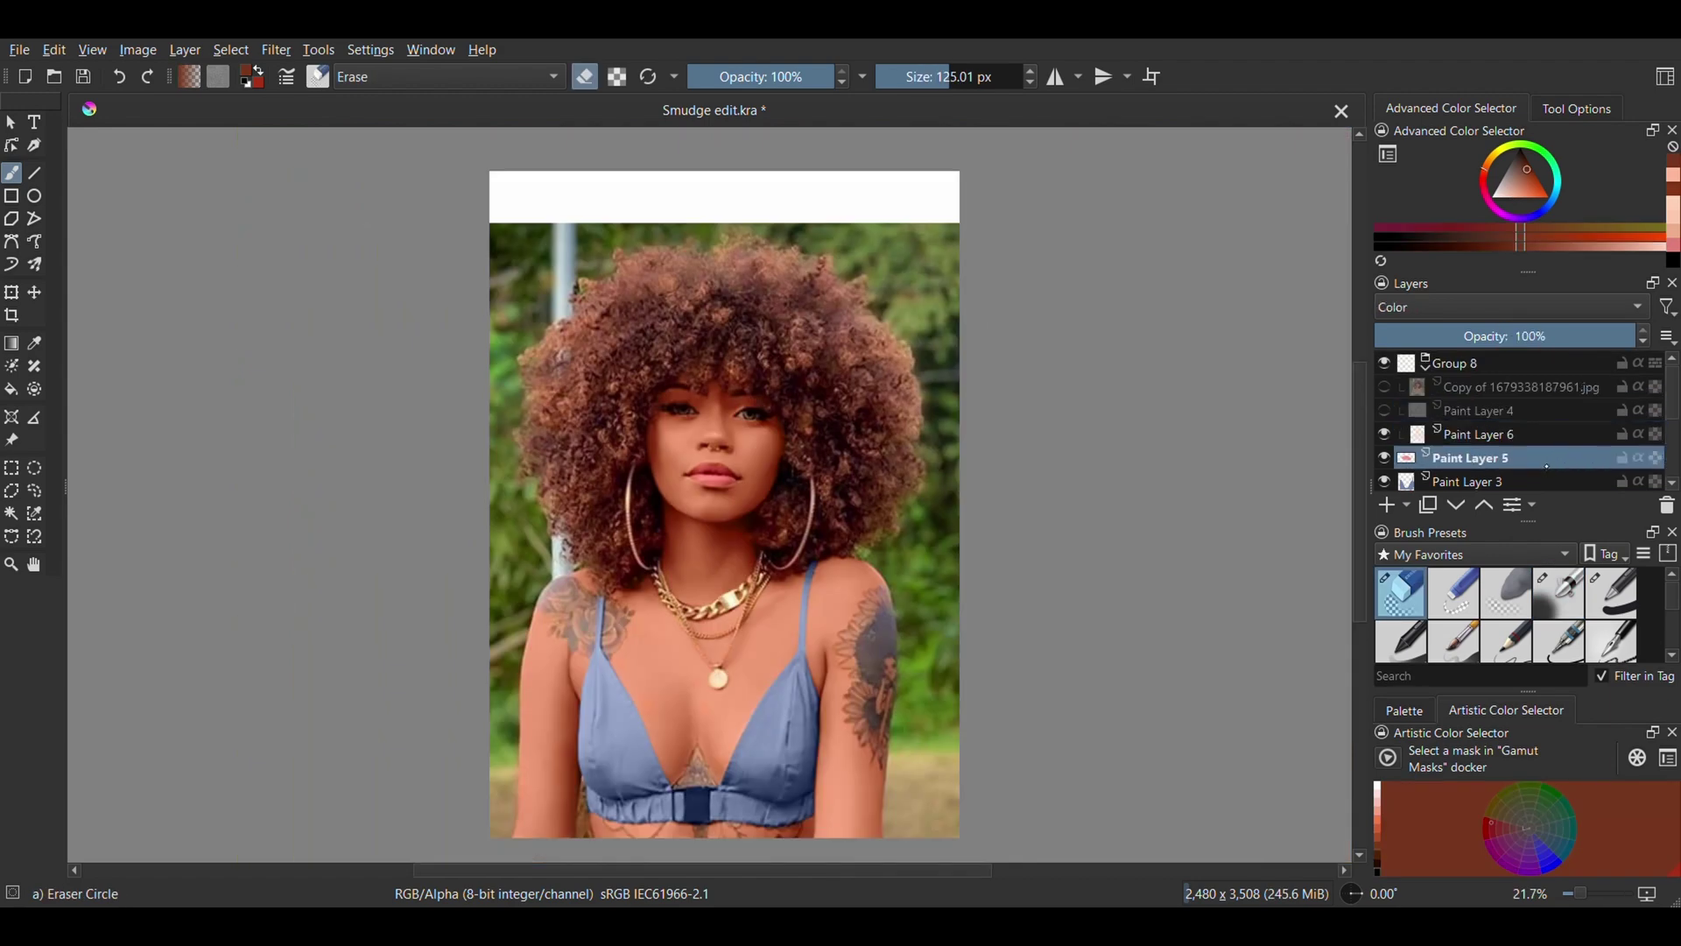
left_click_drag(1546, 466, 1550, 442)
scroll(1547, 443, "down", 2)
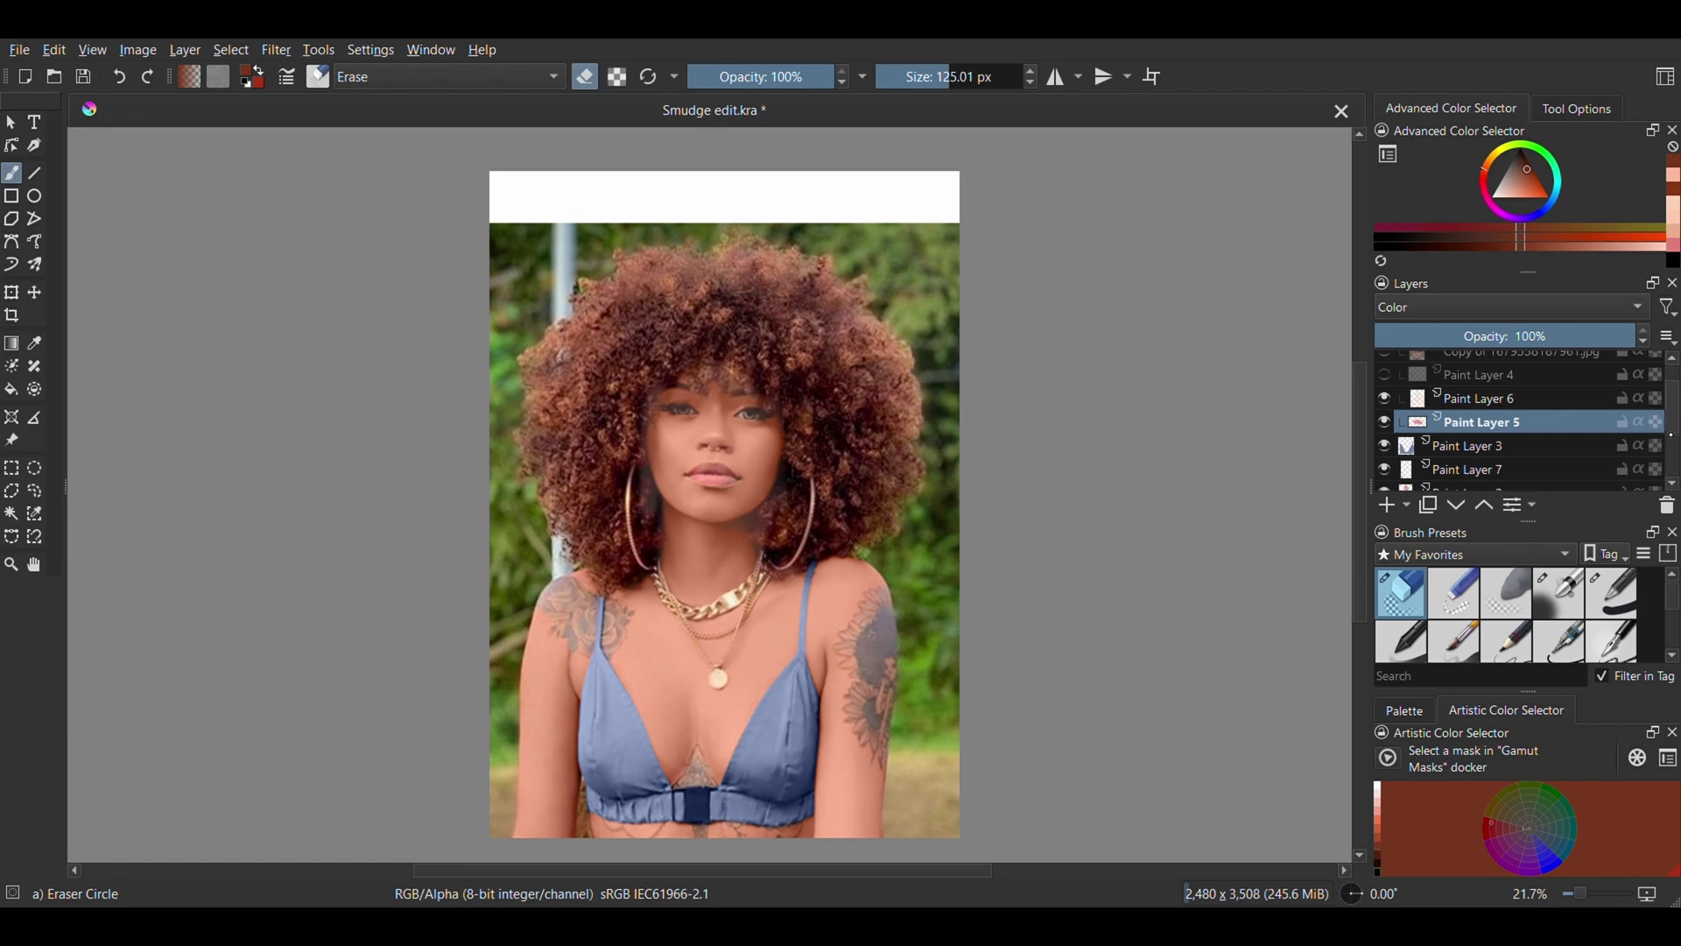
left_click(1544, 432)
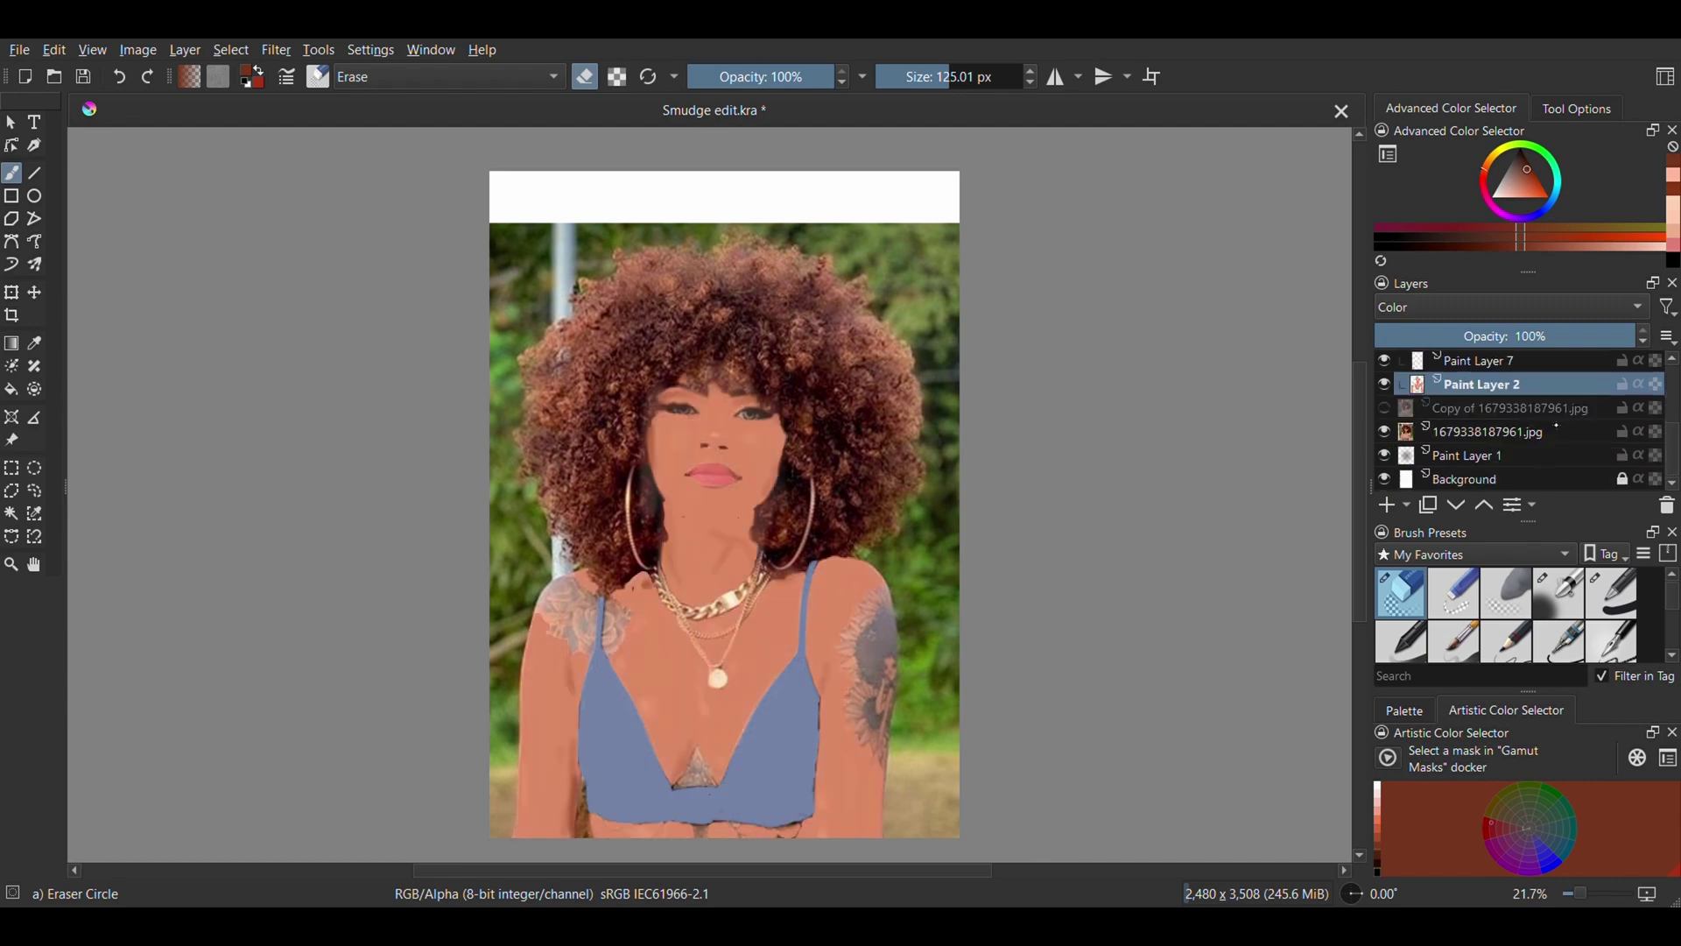
key("Page_Down")
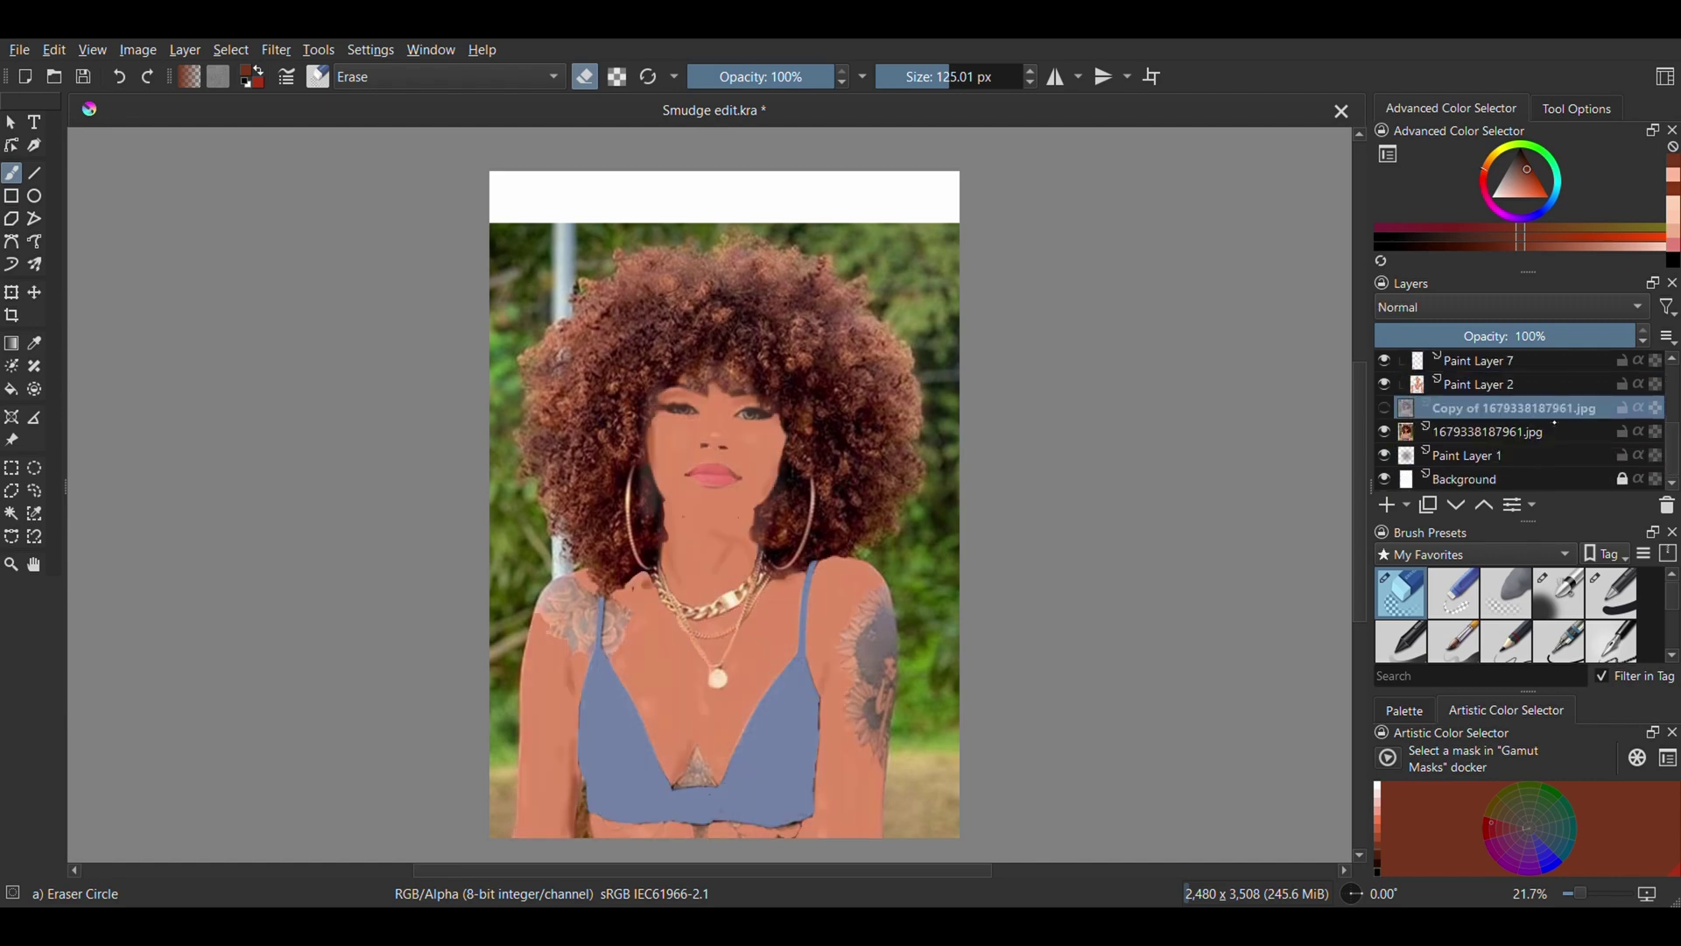
key("Page_Down")
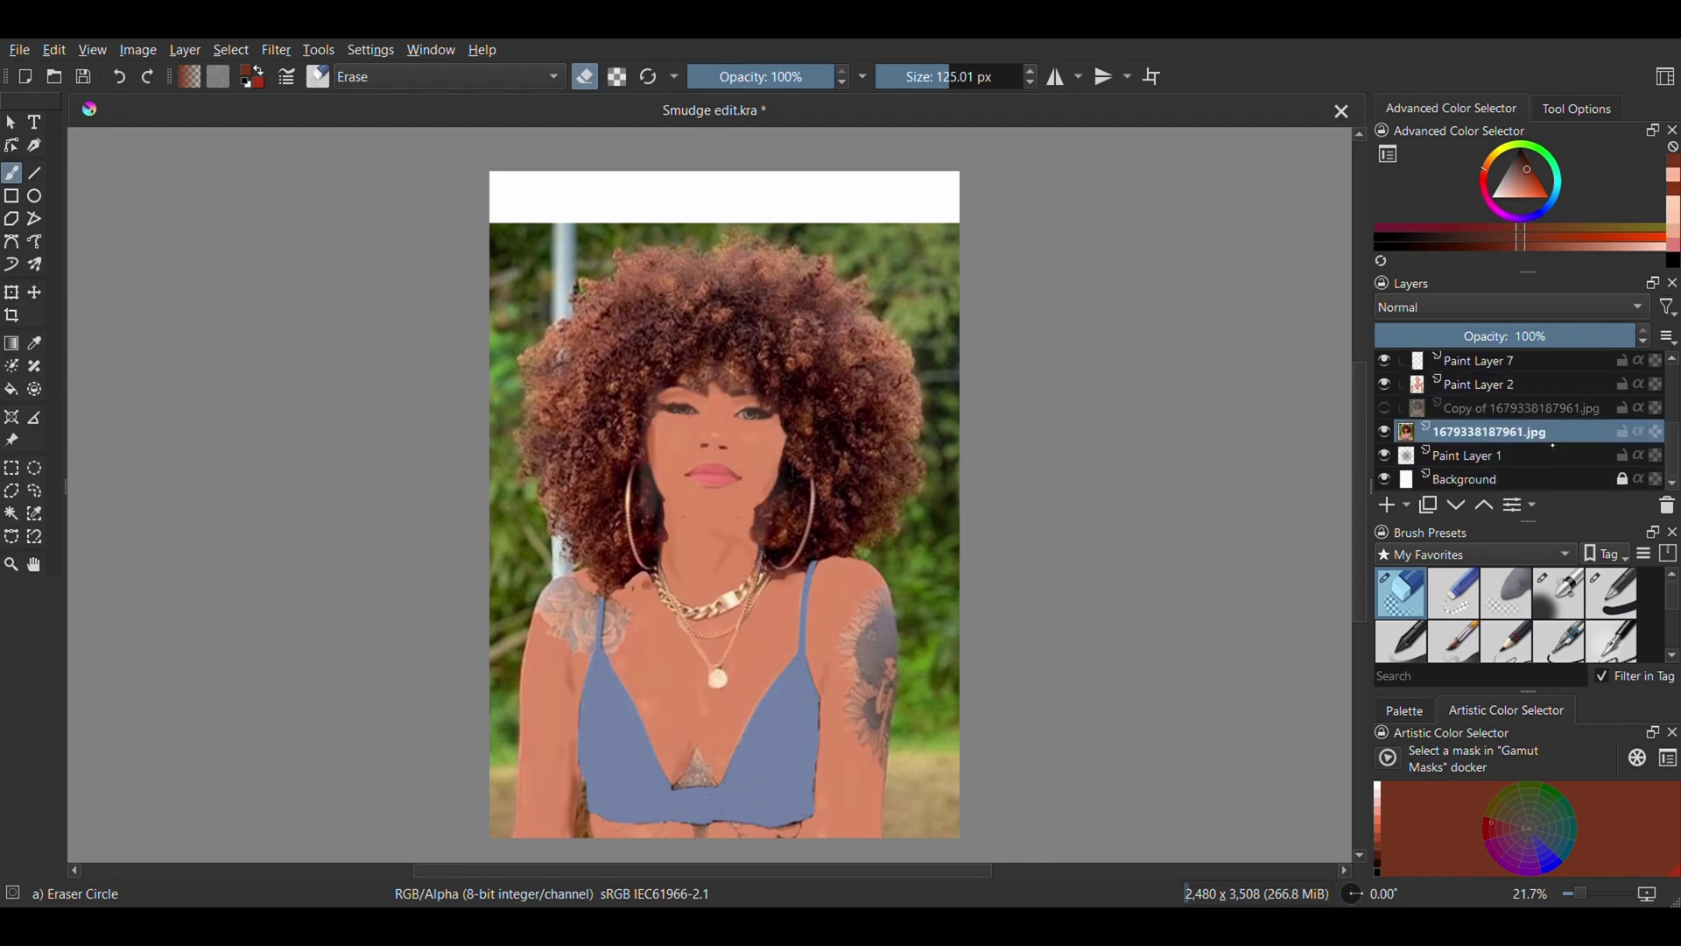
key("Page_Down")
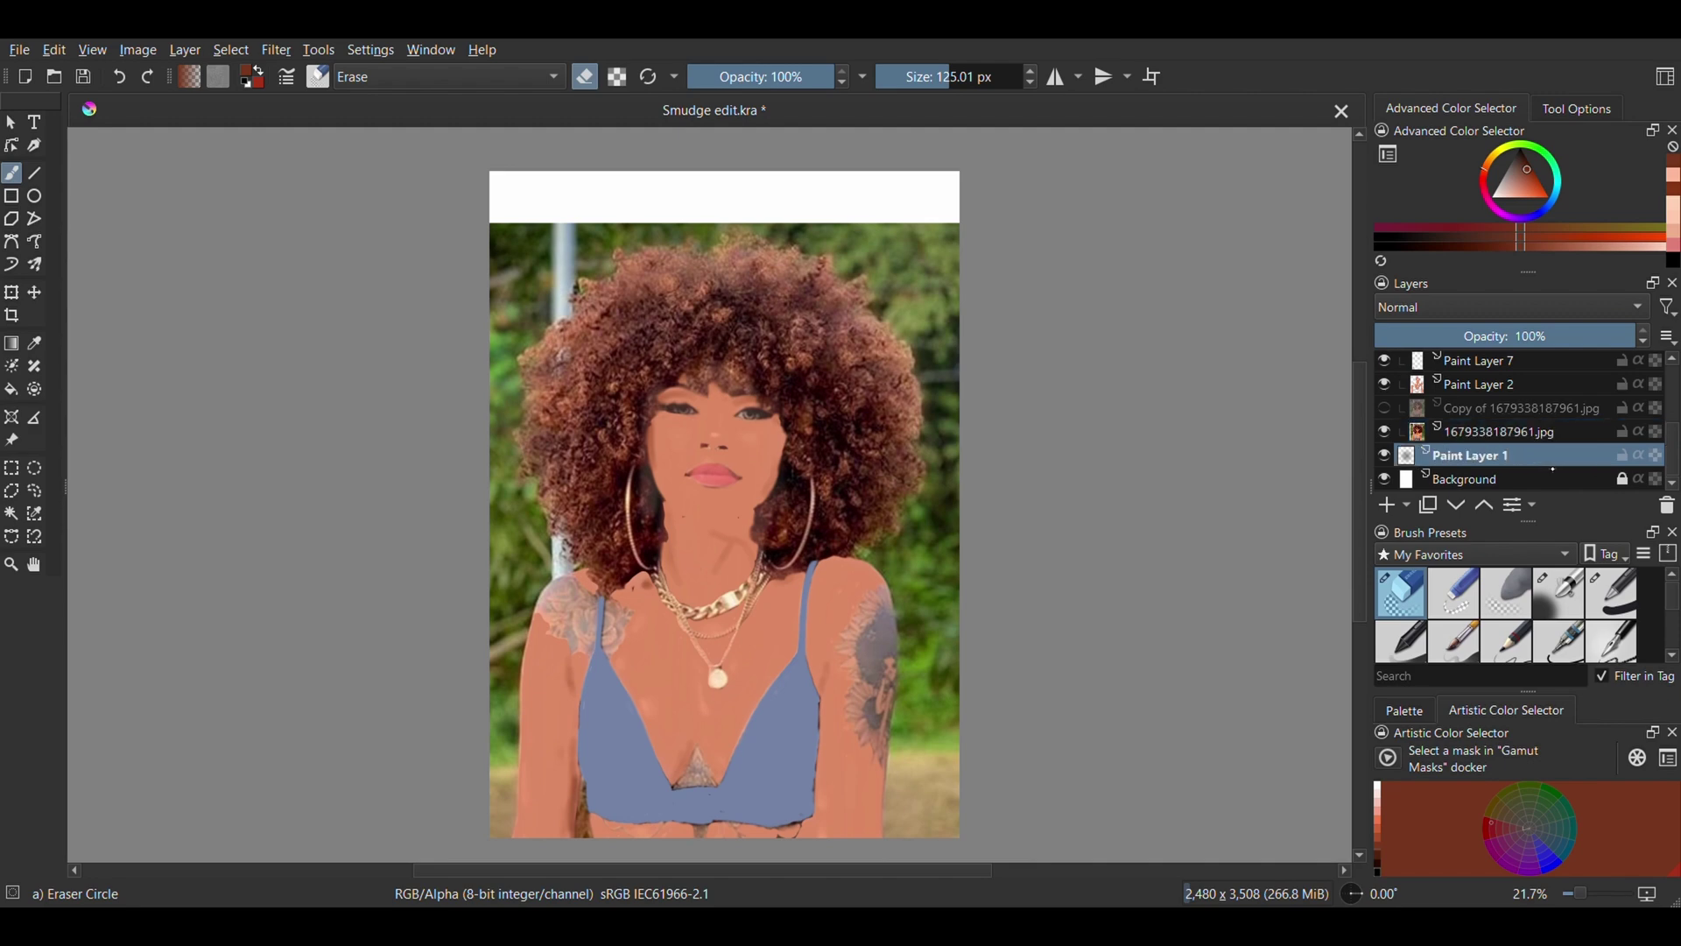
left_click_drag(1553, 464, 1567, 449)
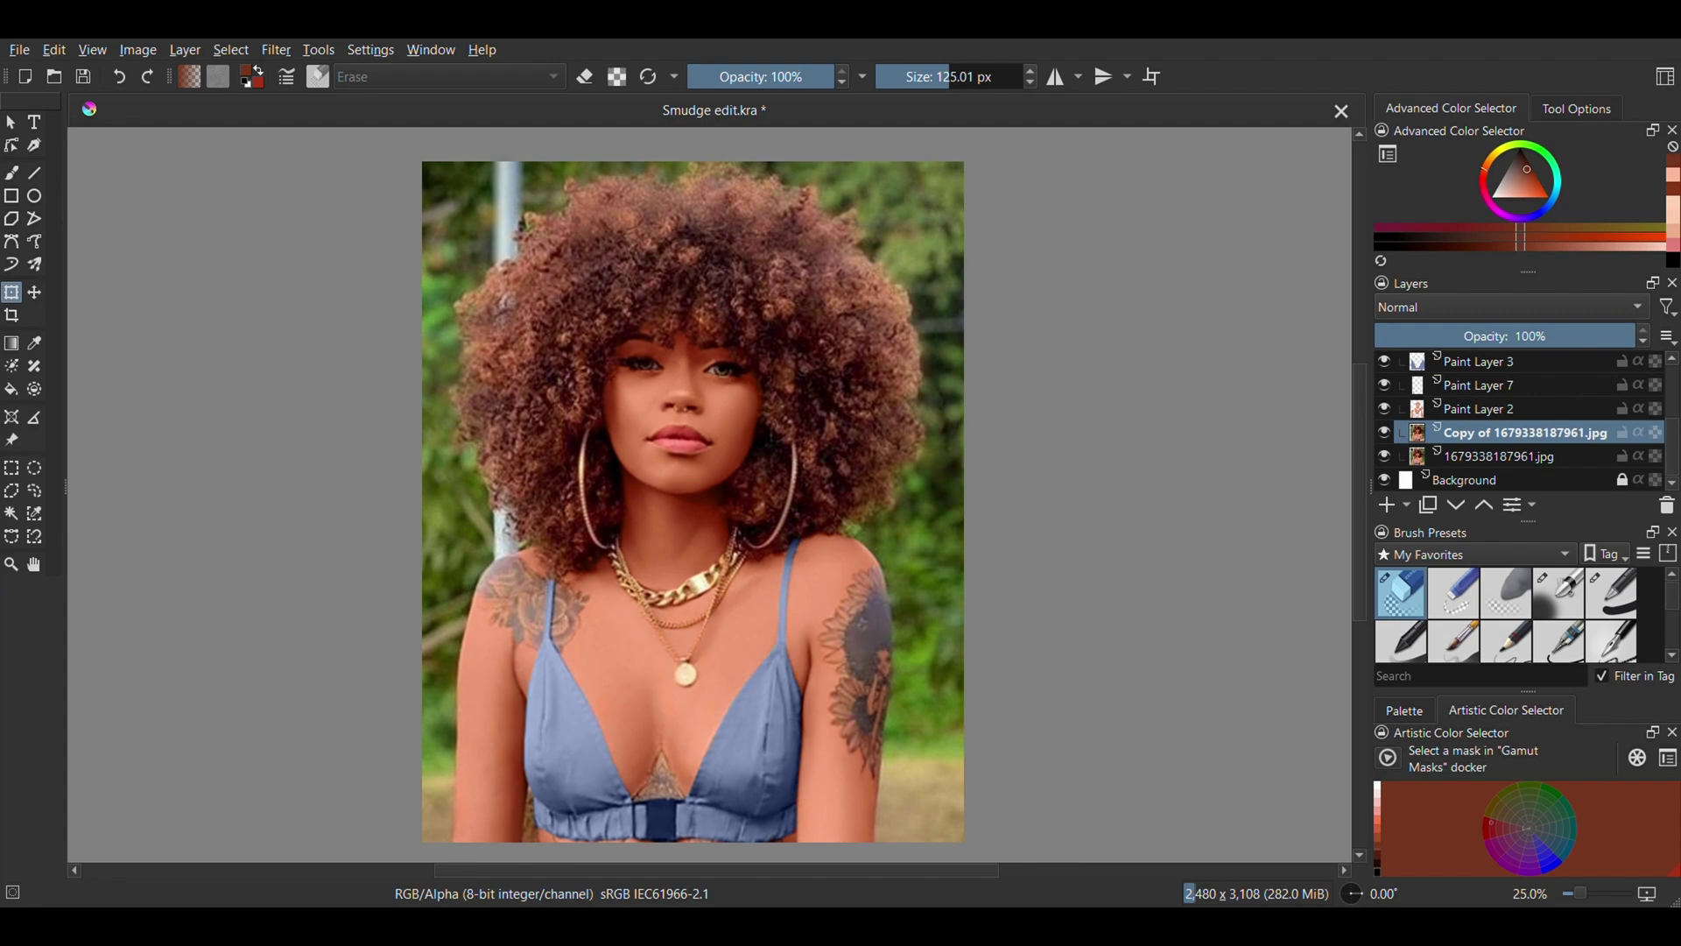
Hide the original photo, erase the background around the woman on its copy with a 125 px Eraser Circle, and show the original again.
left_click(1384, 456)
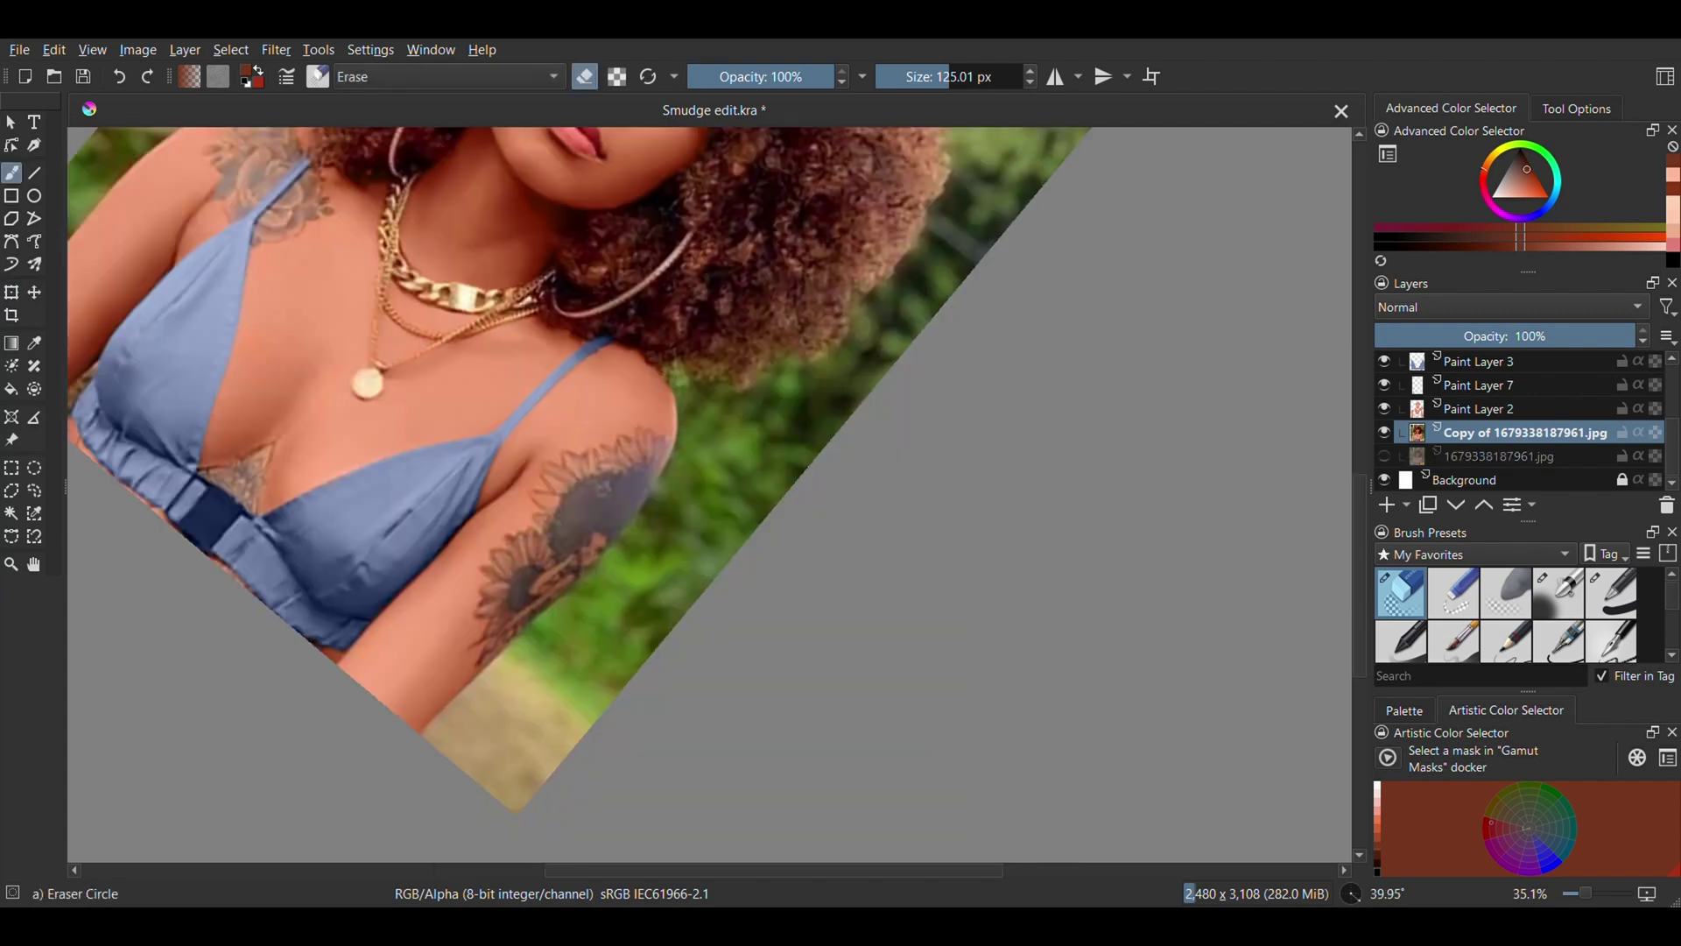
mouse_move(802, 391)
left_mouse_down()
mouse_move(819, 411)
mouse_move(841, 375)
mouse_move(776, 488)
mouse_move(461, 850)
mouse_move(560, 665)
mouse_move(499, 724)
mouse_move(570, 639)
mouse_move(812, 455)
left_mouse_up()
scroll(812, 455, "up", 2)
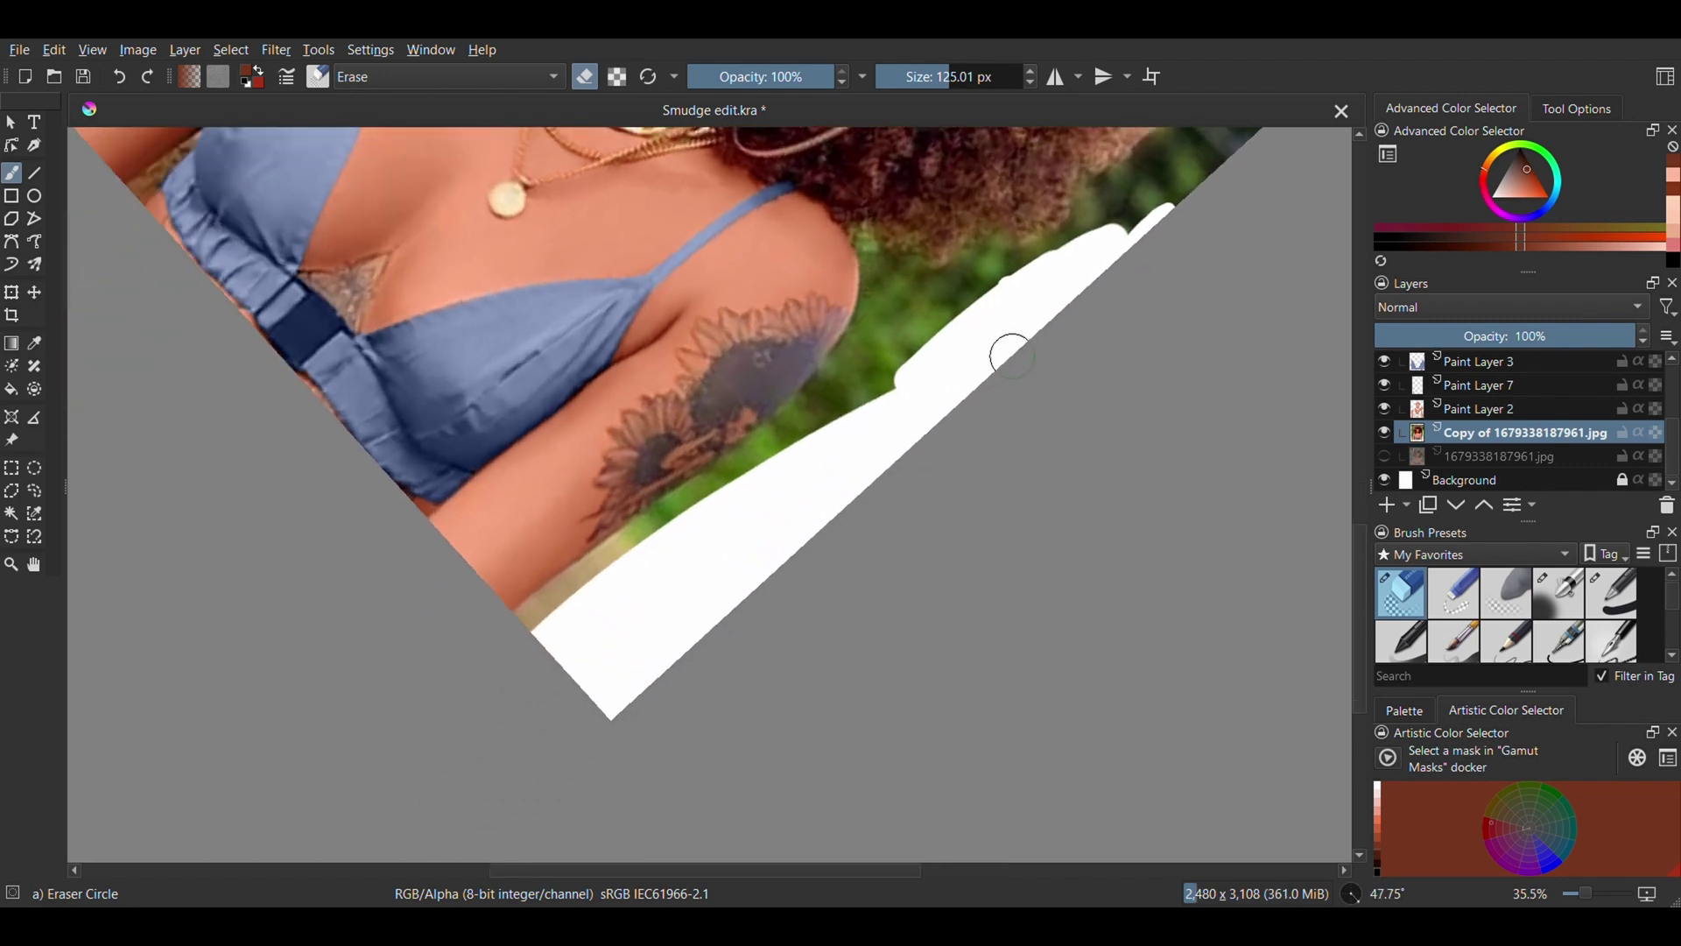
mouse_move(1087, 303)
left_mouse_down()
mouse_move(780, 412)
mouse_move(534, 600)
mouse_move(487, 683)
mouse_move(211, 769)
mouse_move(98, 747)
left_mouse_up()
left_click(571, 275)
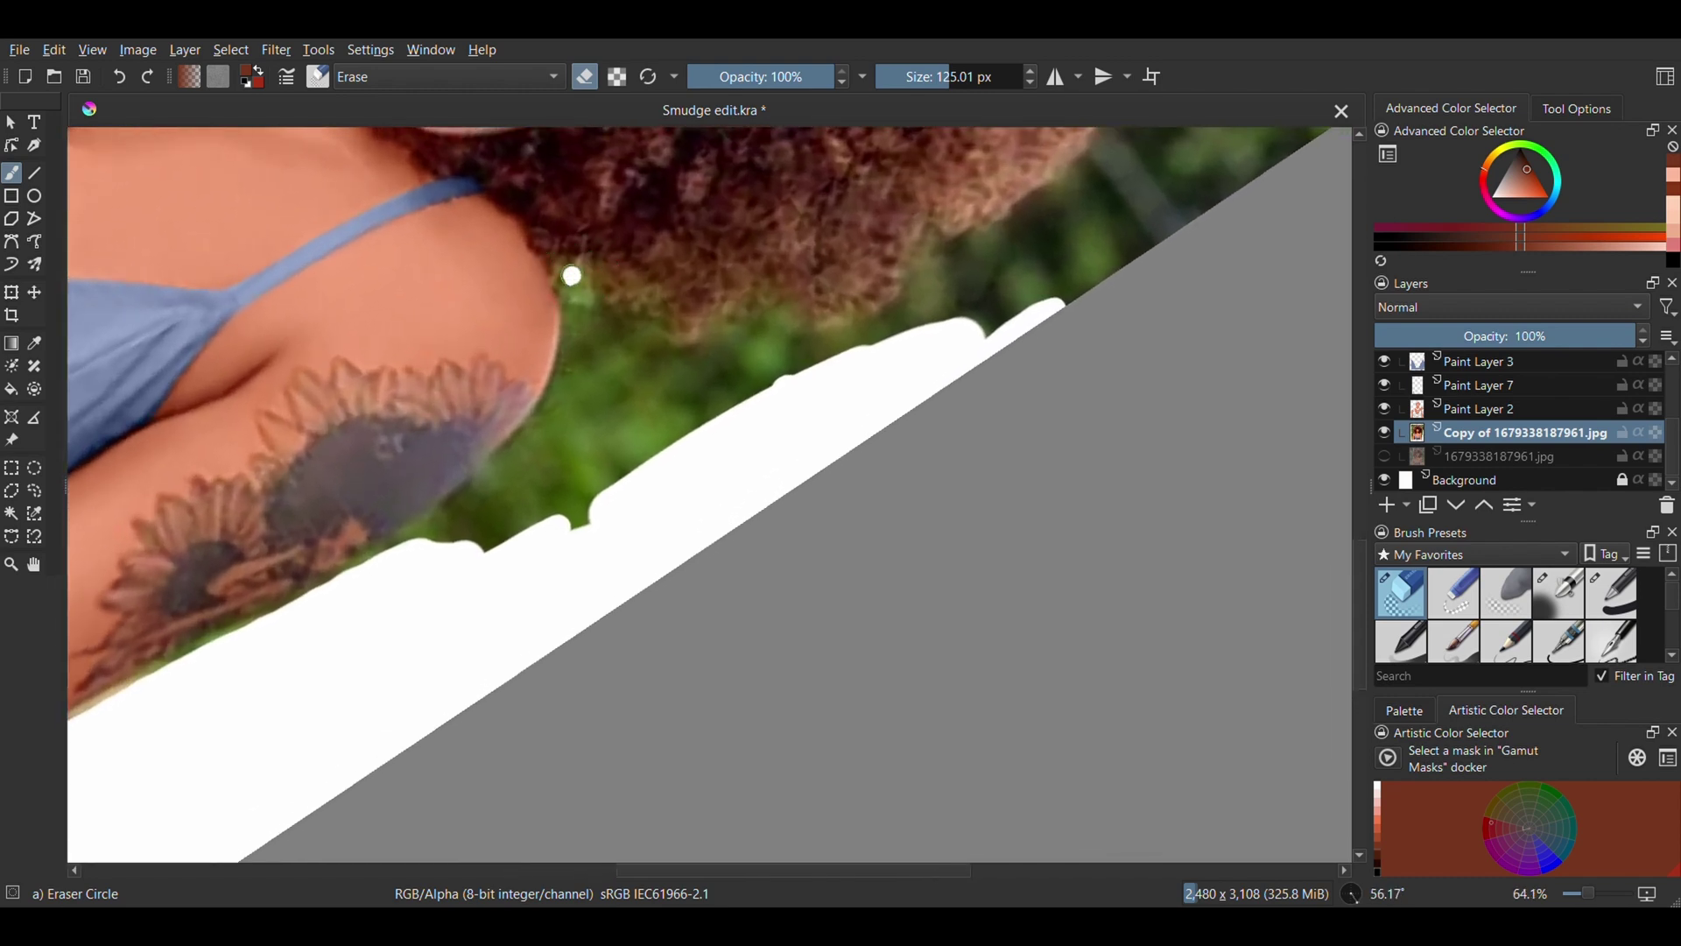
mouse_move(571, 276)
left_mouse_down()
mouse_move(587, 330)
mouse_move(510, 475)
mouse_move(542, 437)
mouse_move(420, 544)
left_mouse_up()
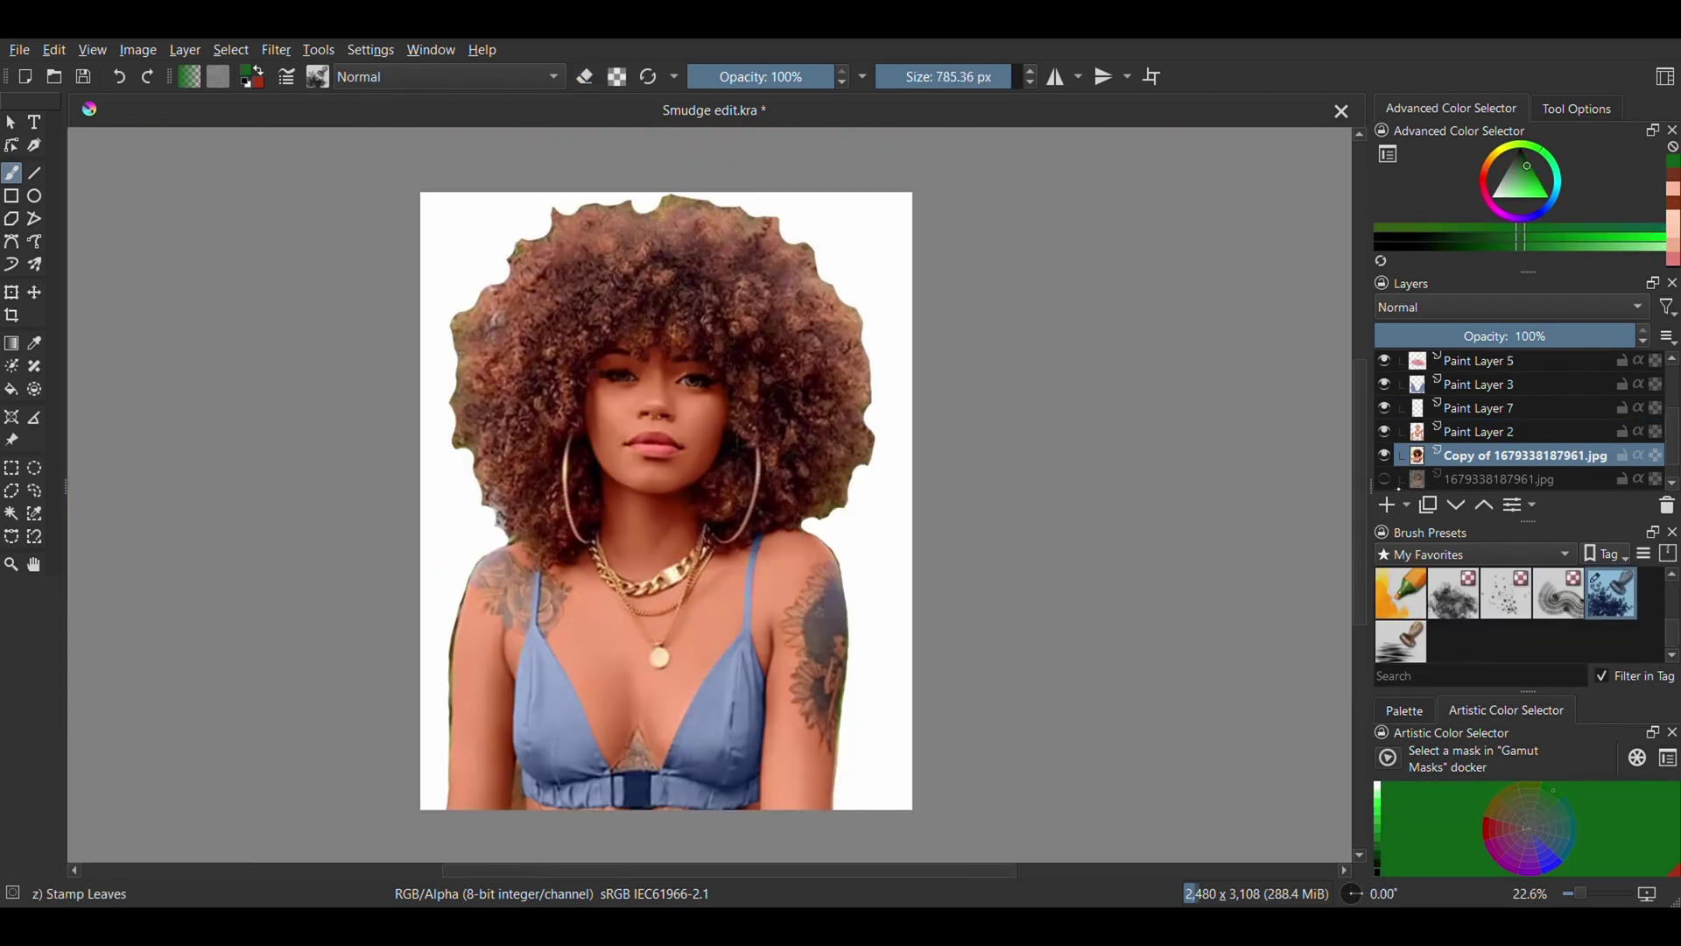
left_click(1384, 479)
left_click(1471, 480)
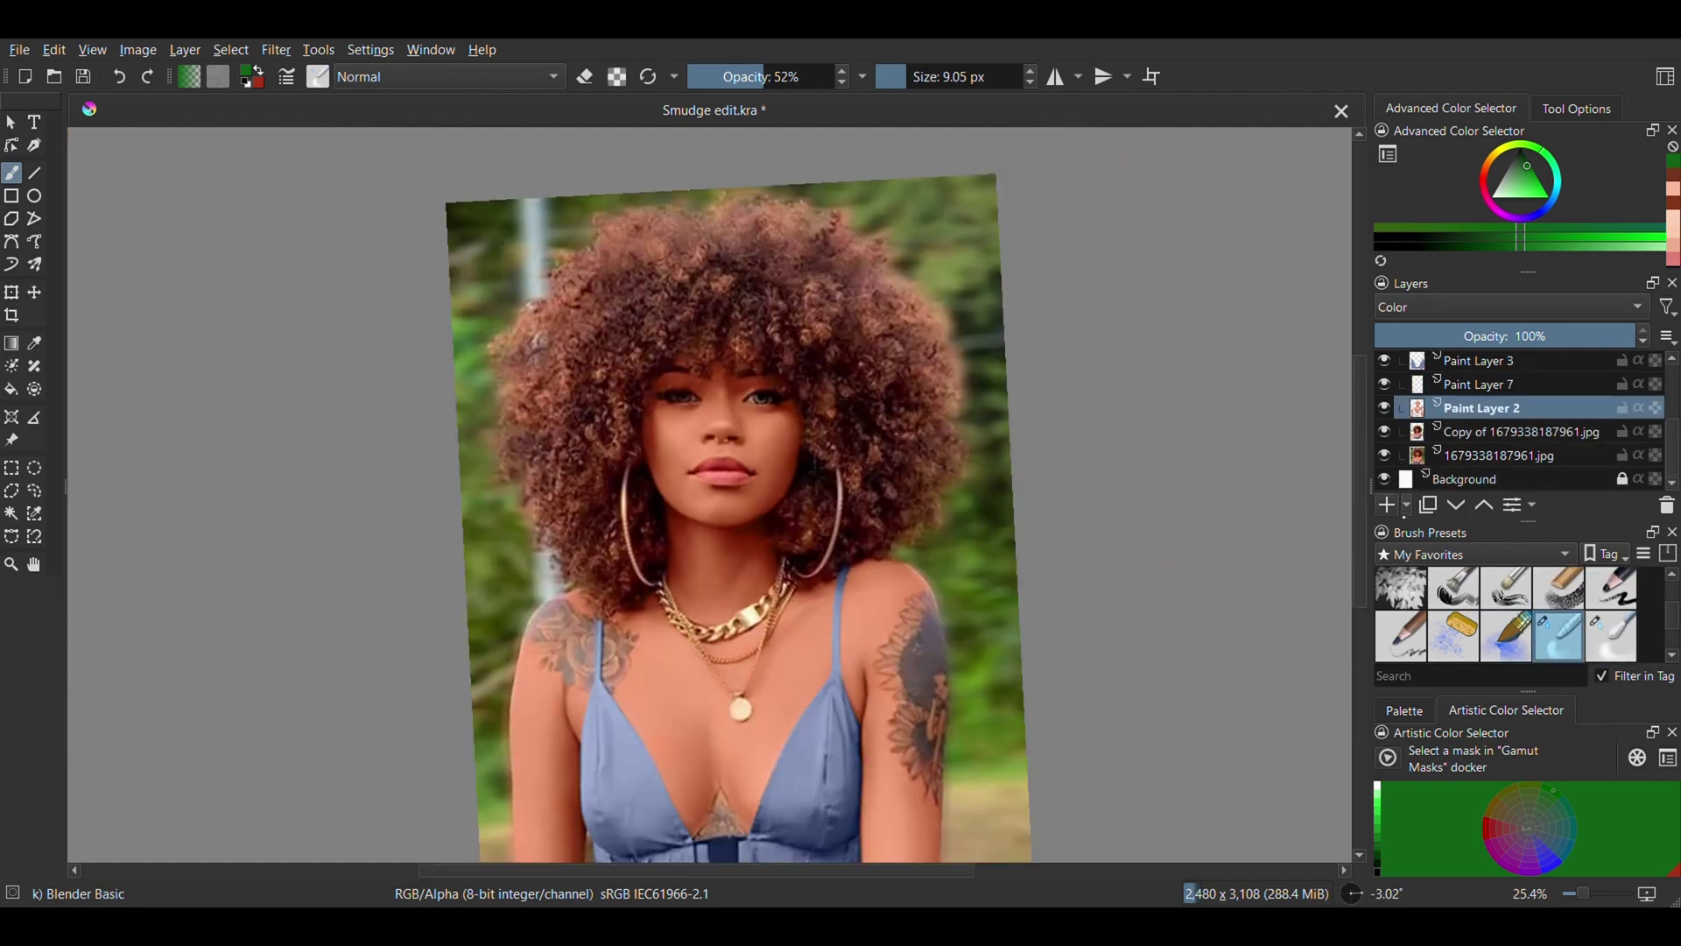
Add a Color-mode layer above Paint Layer 2 and tint the hair dark red-brown with a soft airbrush of about 230 px.
left_click(1387, 505)
scroll(1570, 592, "up", 3)
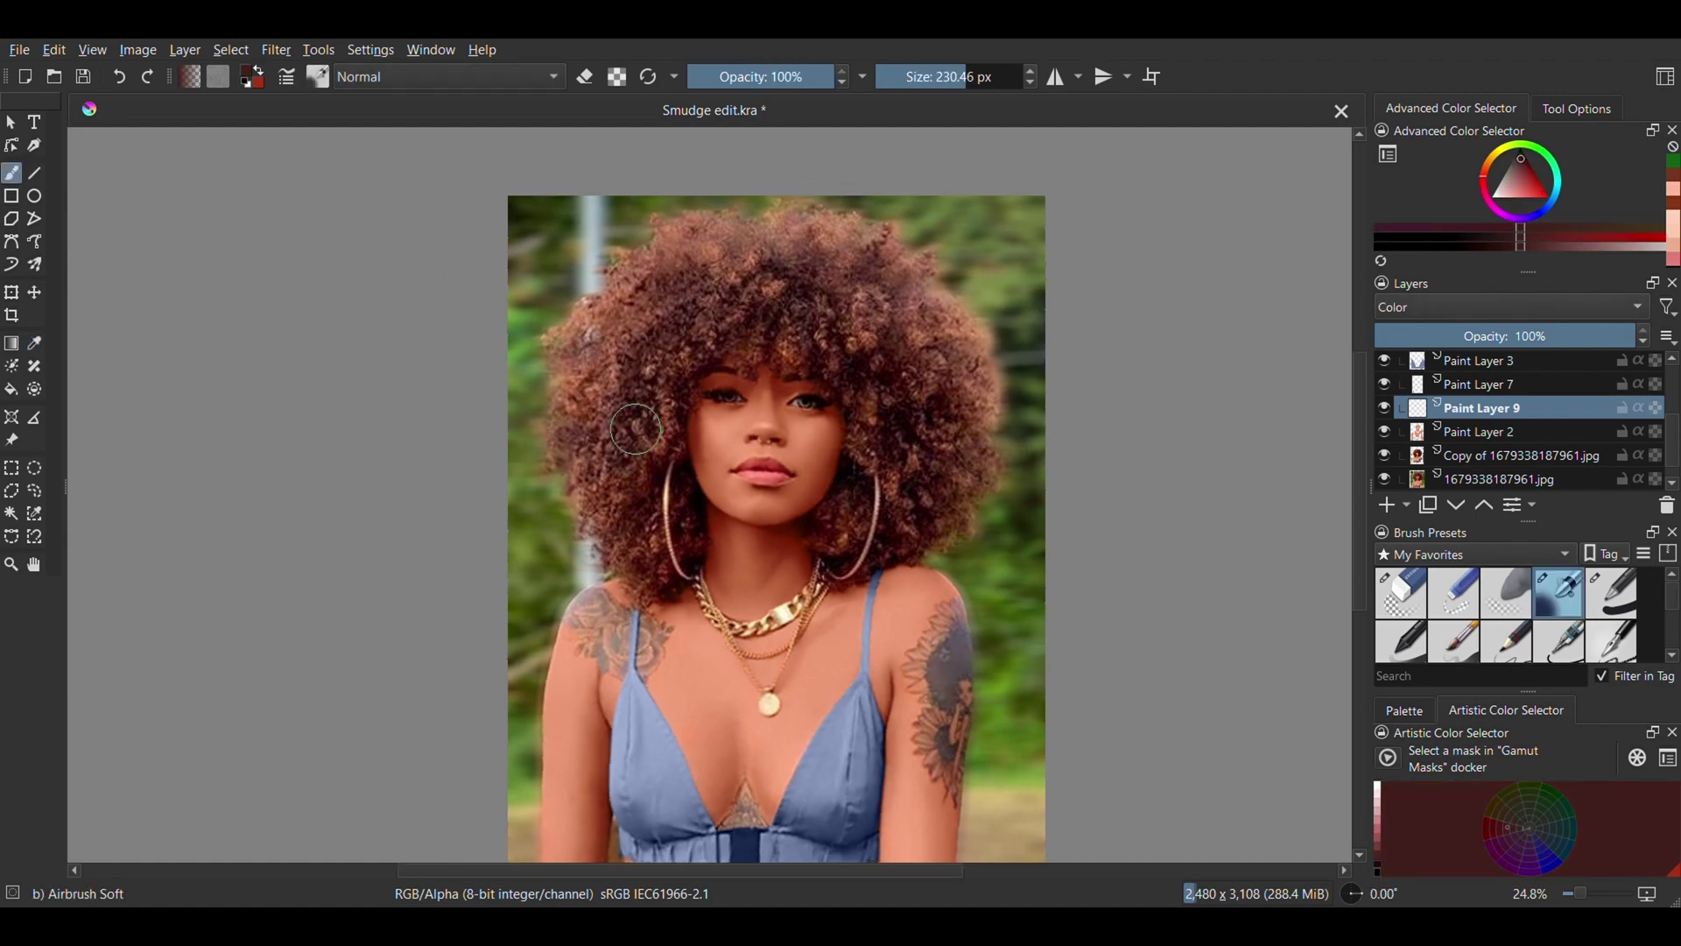
mouse_move(646, 308)
left_mouse_down()
mouse_move(580, 339)
mouse_move(634, 300)
mouse_move(638, 262)
mouse_move(671, 238)
mouse_move(731, 228)
mouse_move(761, 254)
mouse_move(597, 315)
left_mouse_up()
mouse_move(568, 406)
left_mouse_down()
mouse_move(573, 452)
mouse_move(593, 434)
mouse_move(605, 516)
mouse_move(650, 412)
mouse_move(725, 316)
mouse_move(773, 291)
mouse_move(753, 350)
mouse_move(796, 318)
mouse_move(789, 360)
mouse_move(819, 319)
mouse_move(793, 272)
mouse_move(807, 231)
mouse_move(782, 225)
mouse_move(828, 235)
mouse_move(901, 406)
mouse_move(872, 468)
mouse_move(879, 399)
mouse_move(910, 506)
mouse_move(893, 323)
mouse_move(919, 292)
mouse_move(880, 235)
mouse_move(927, 267)
mouse_move(827, 261)
left_mouse_up()
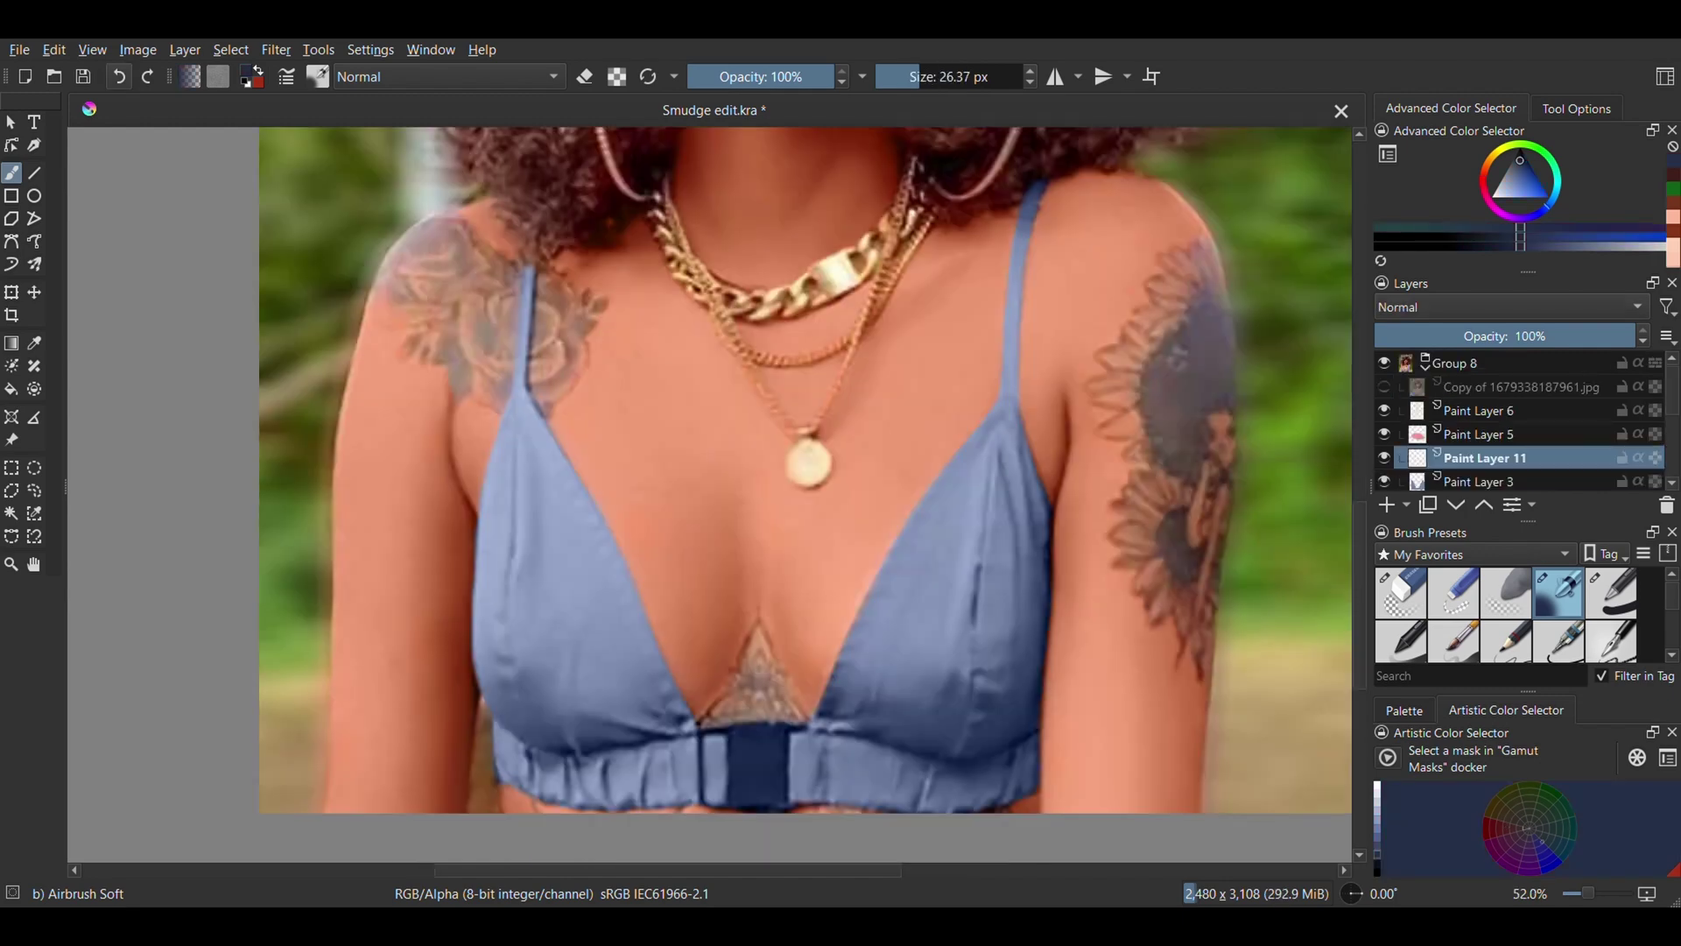
Sample dark blue from the top and airbrush shadows along its underbust seam and clasp on Paint Layer 11 in Multiply mode, at about 63 px.
key("p")
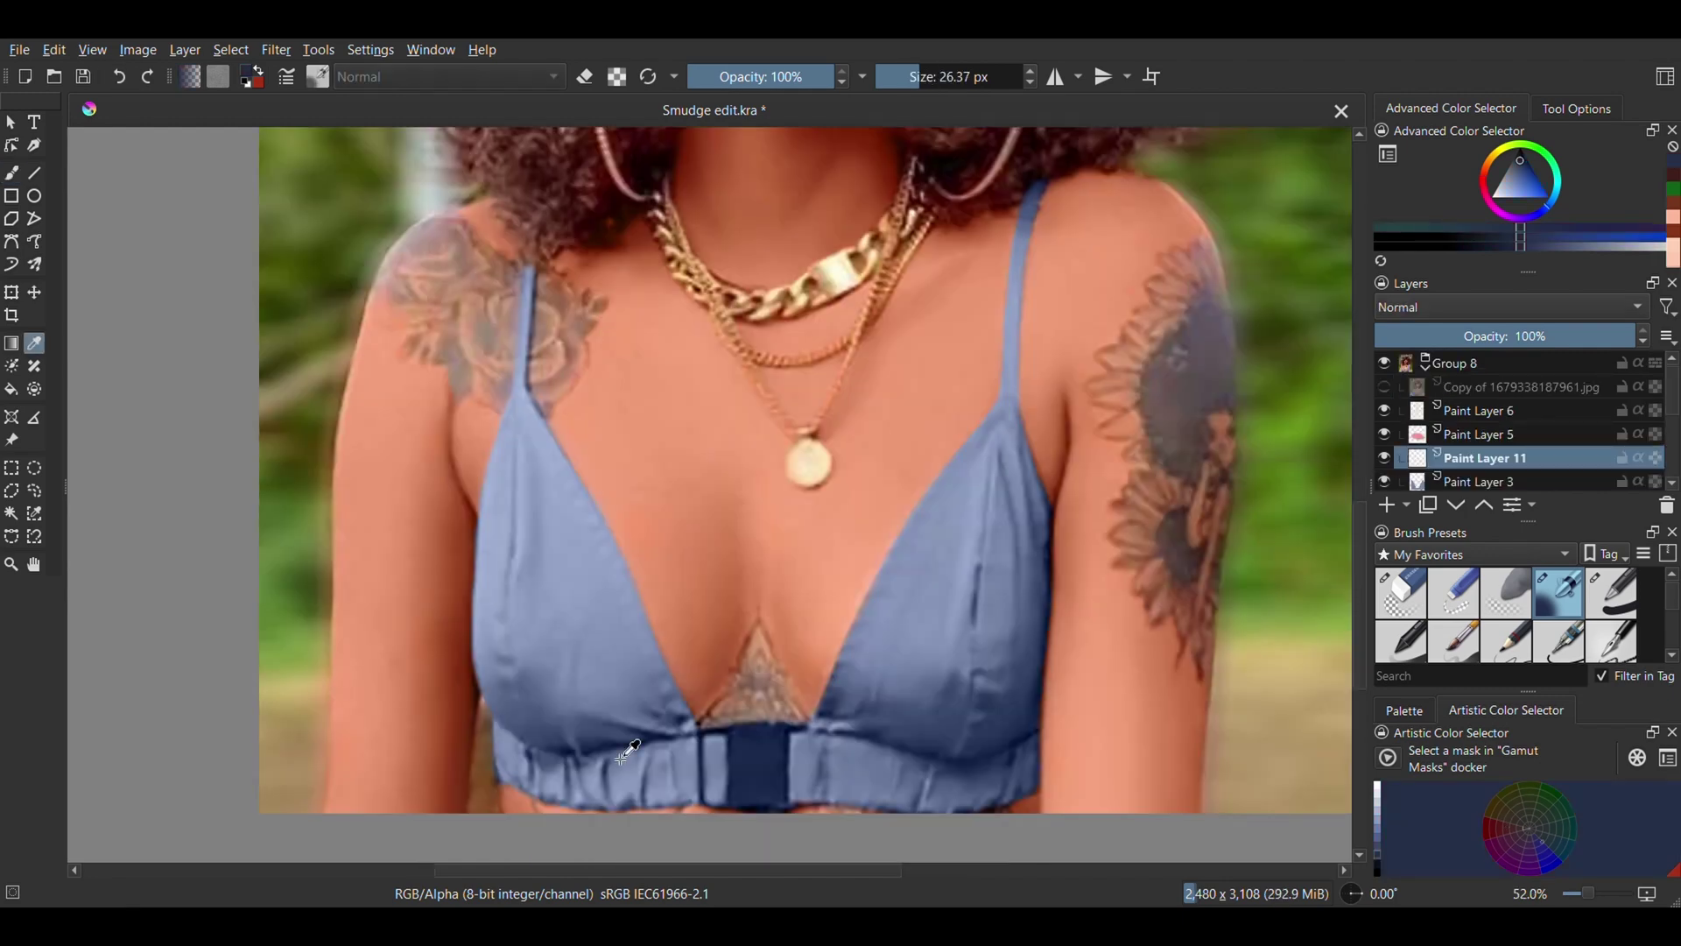
left_click(627, 752)
key("b")
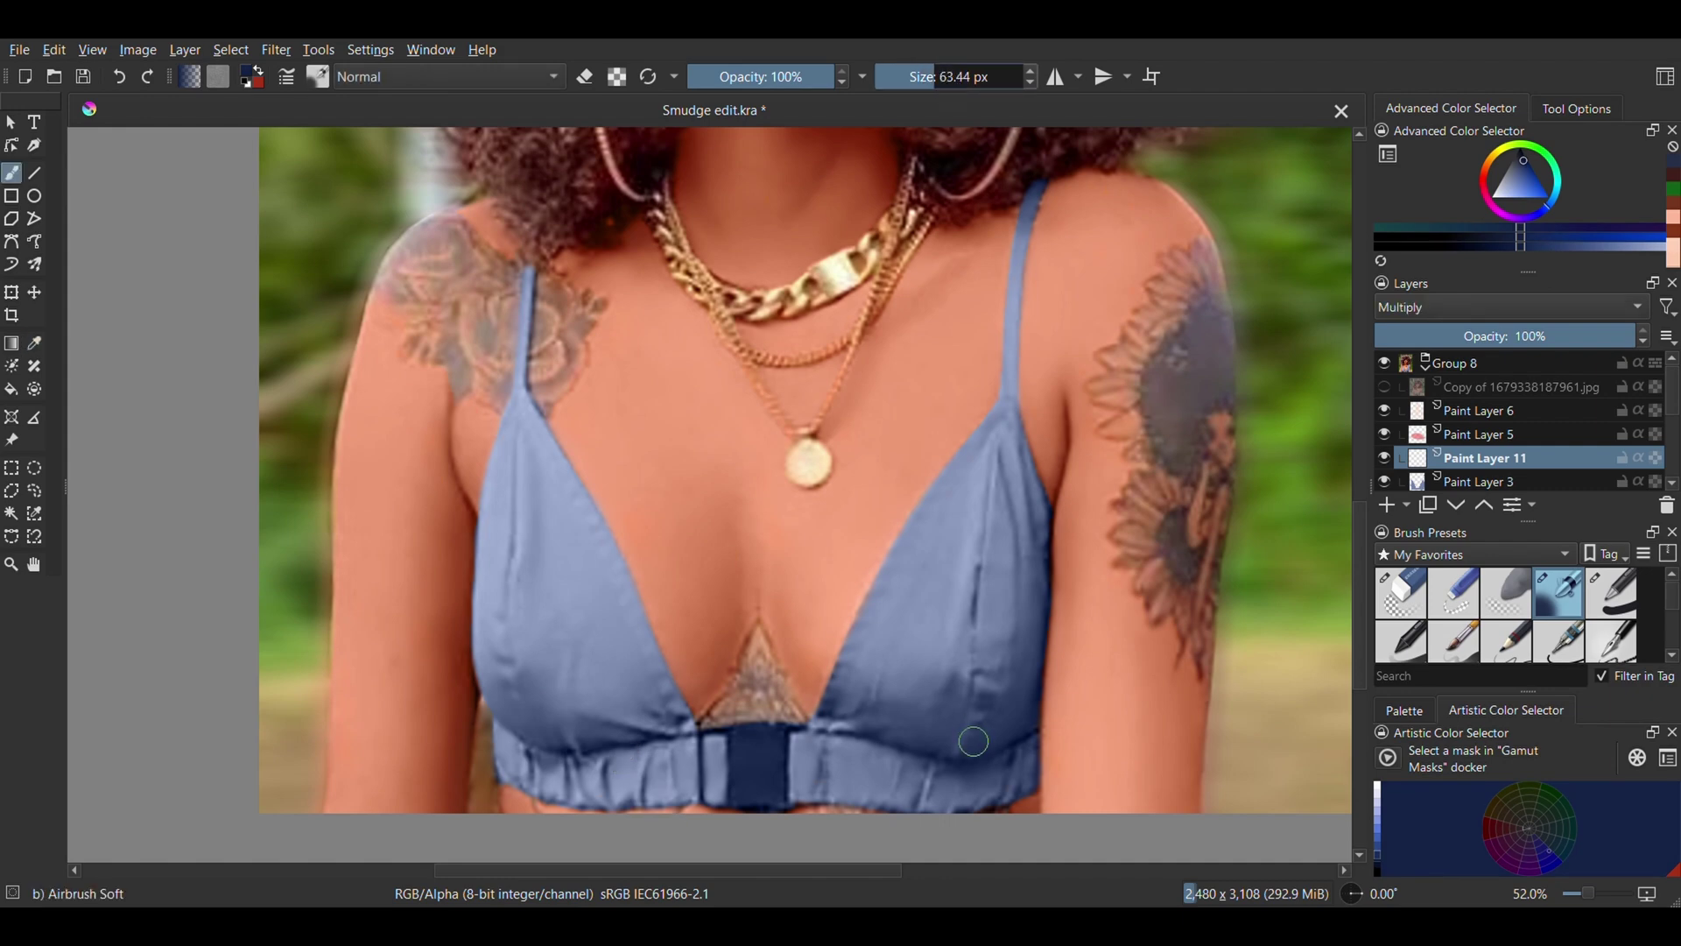
mouse_move(1015, 734)
left_mouse_down()
mouse_move(988, 753)
mouse_move(939, 741)
mouse_move(960, 757)
mouse_move(876, 737)
mouse_move(950, 759)
left_mouse_up()
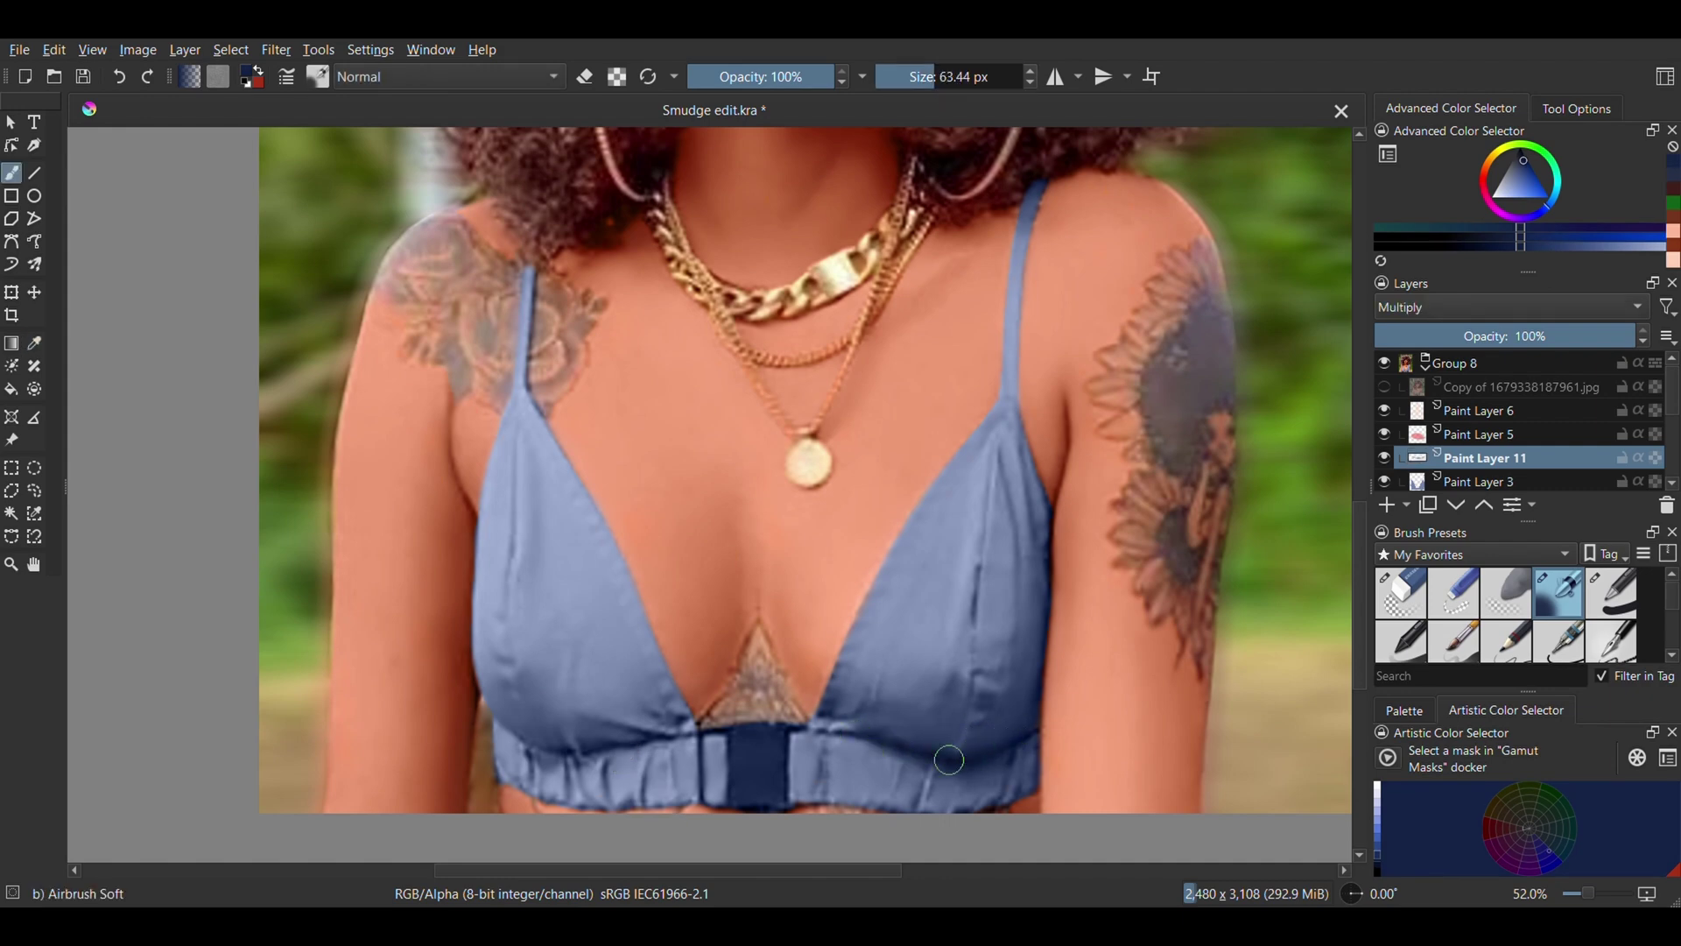
mouse_move(851, 723)
left_mouse_down()
mouse_move(923, 760)
mouse_move(1020, 743)
left_mouse_up()
mouse_move(654, 749)
left_mouse_down()
mouse_move(544, 753)
mouse_move(571, 720)
left_mouse_up()
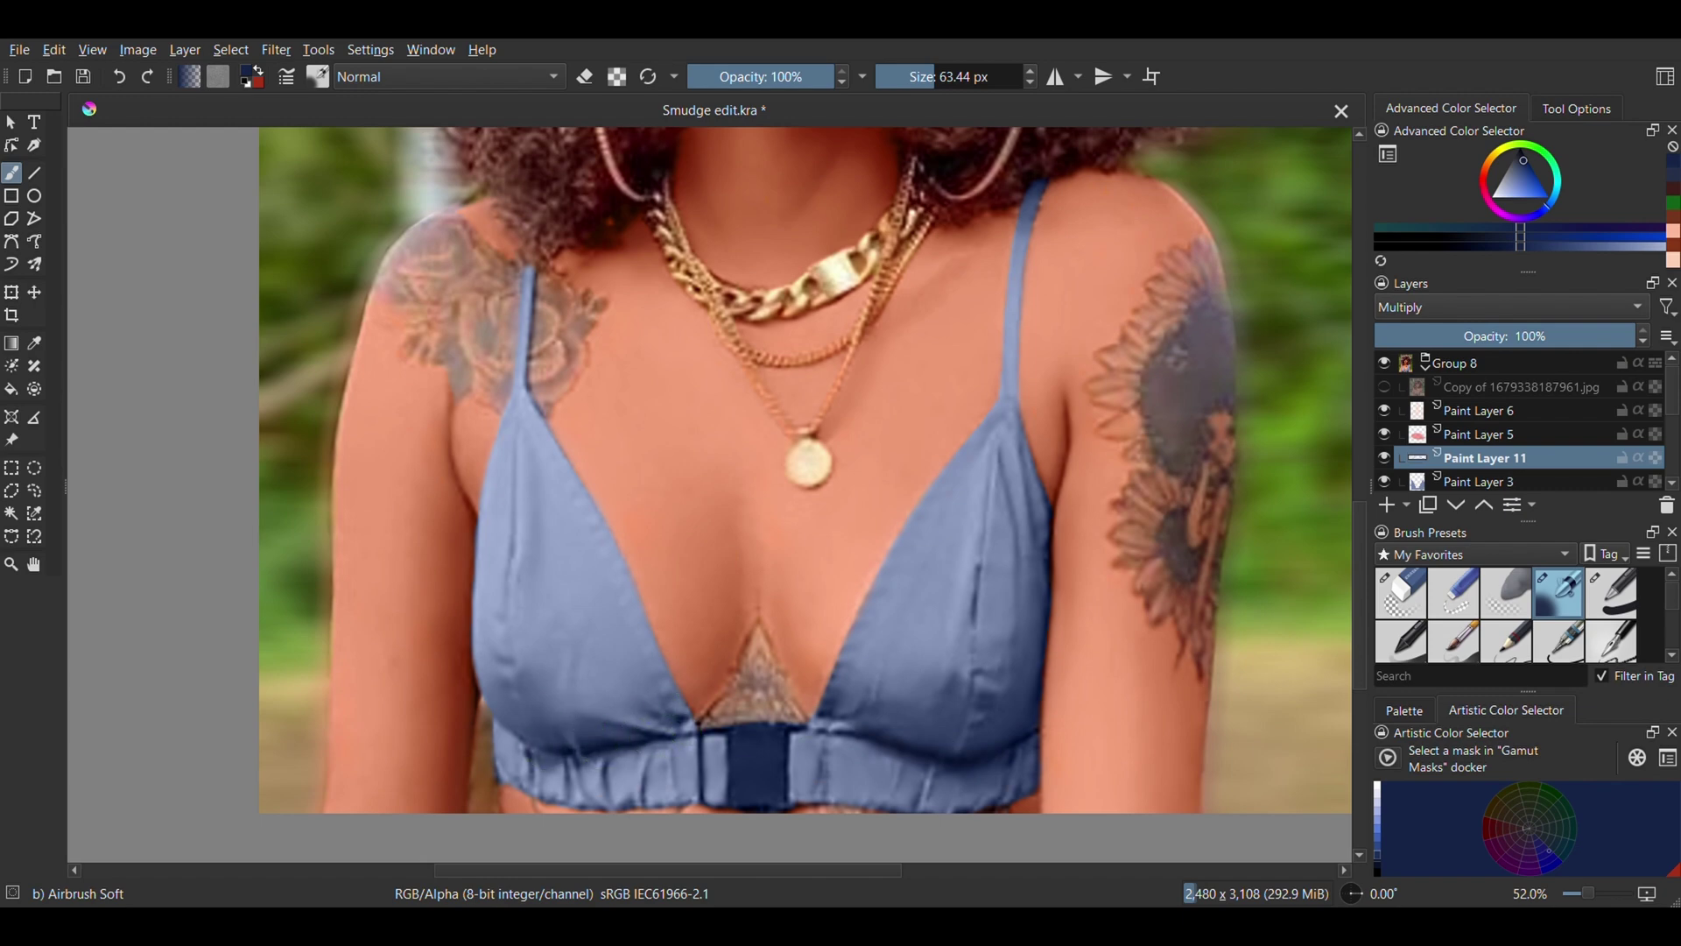
mouse_move(767, 730)
left_mouse_down()
mouse_move(746, 746)
mouse_move(771, 747)
mouse_move(760, 795)
mouse_move(739, 777)
mouse_move(765, 785)
left_mouse_up()
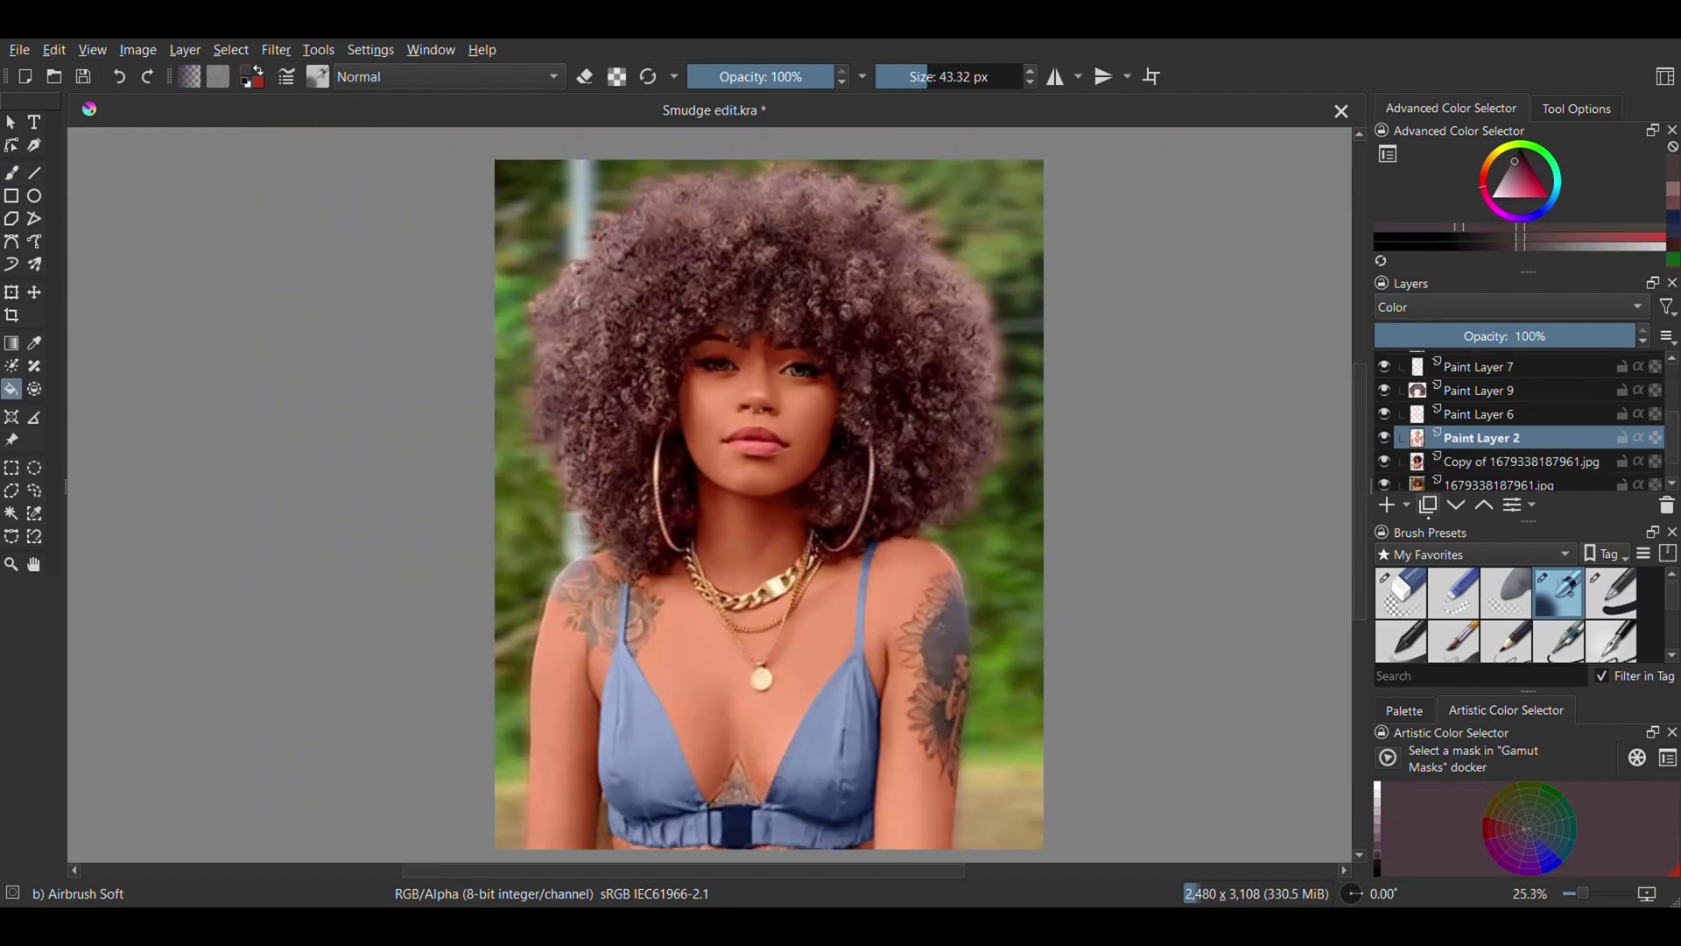
Add a layer above Paint Layer 2, set it to Burn at 20% opacity, and fill it with the dark brown colour.
left_click(1387, 505)
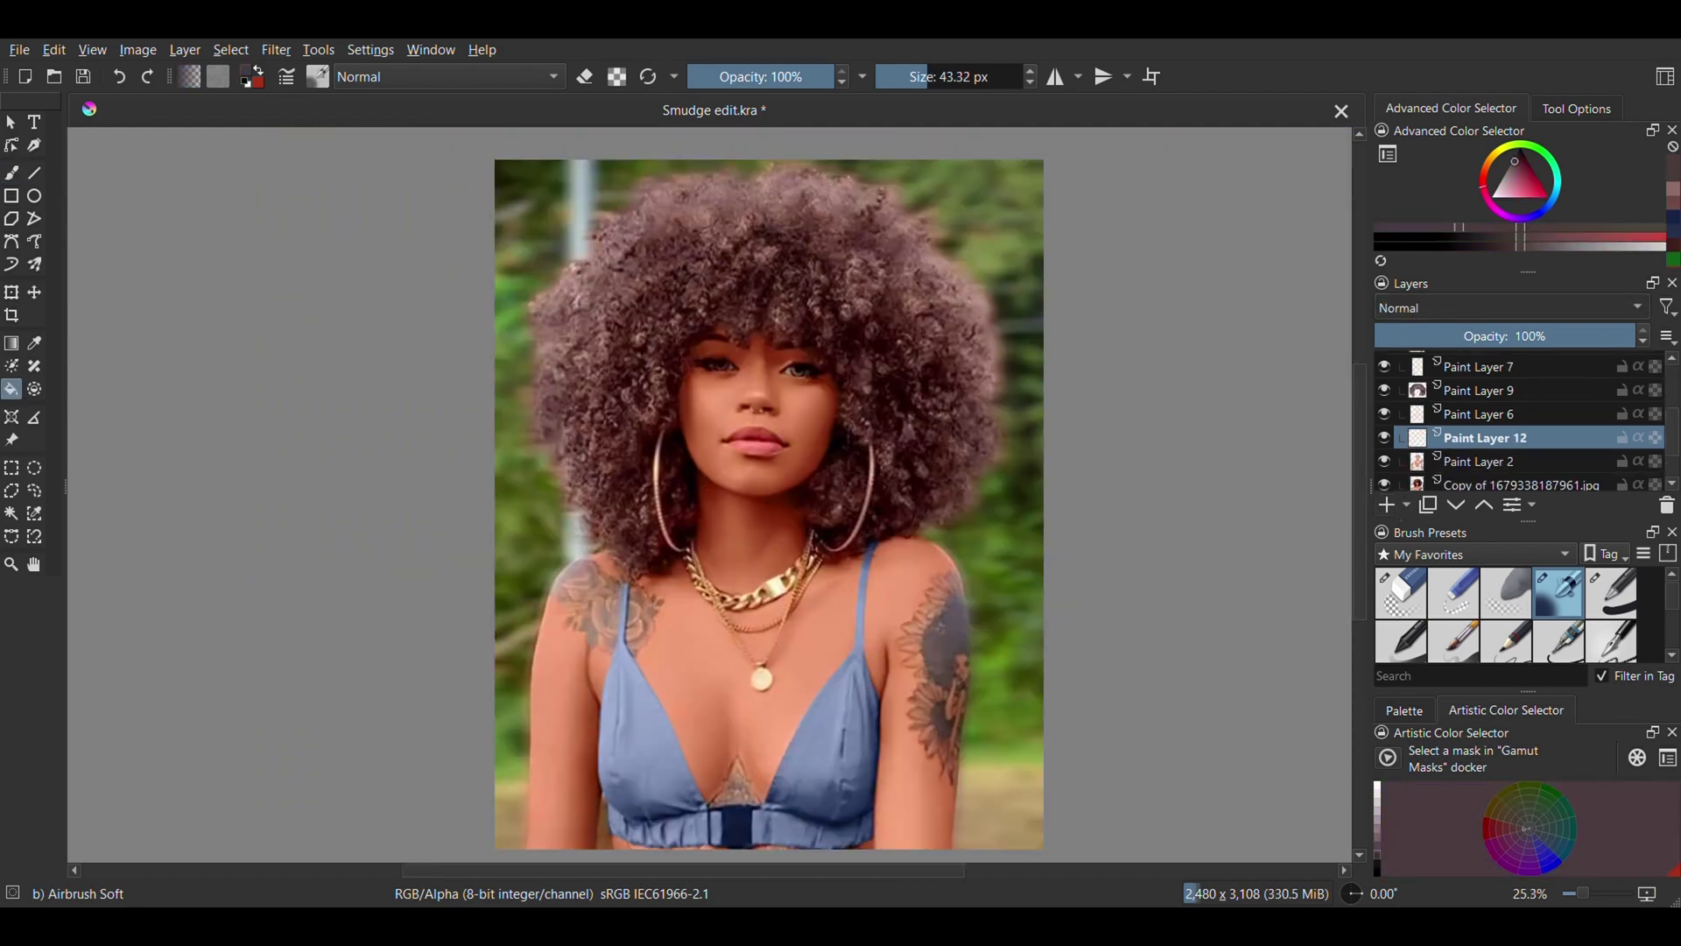
left_click(1389, 153)
left_click_drag(1620, 337, 1434, 370)
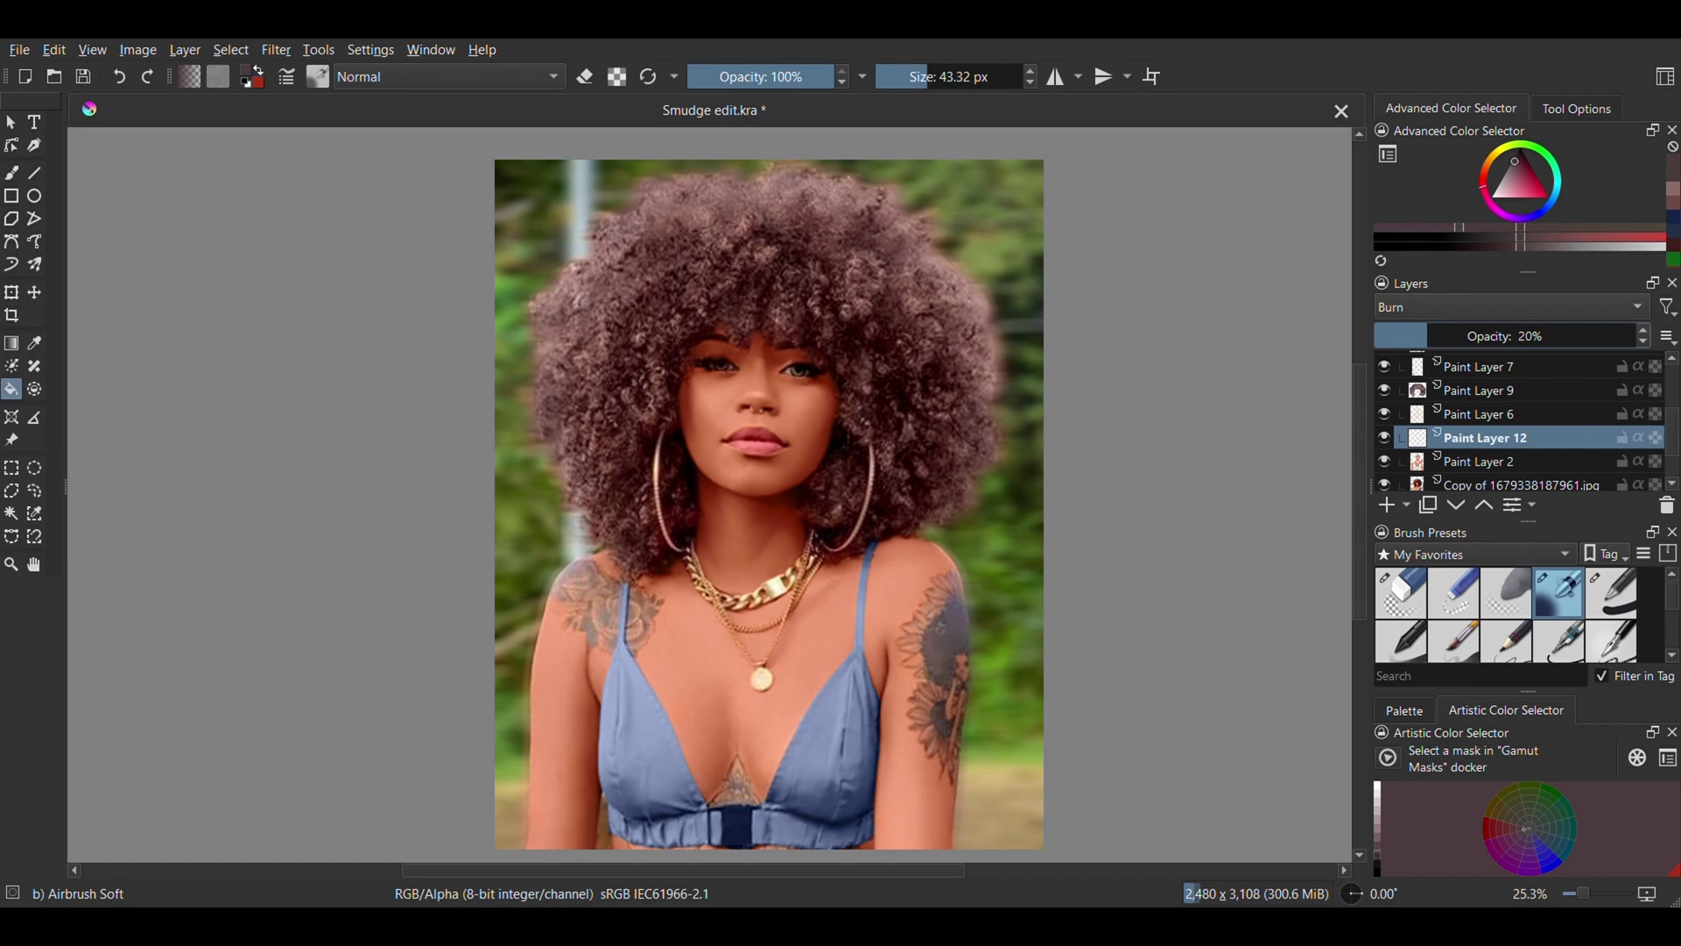
left_click(811, 487)
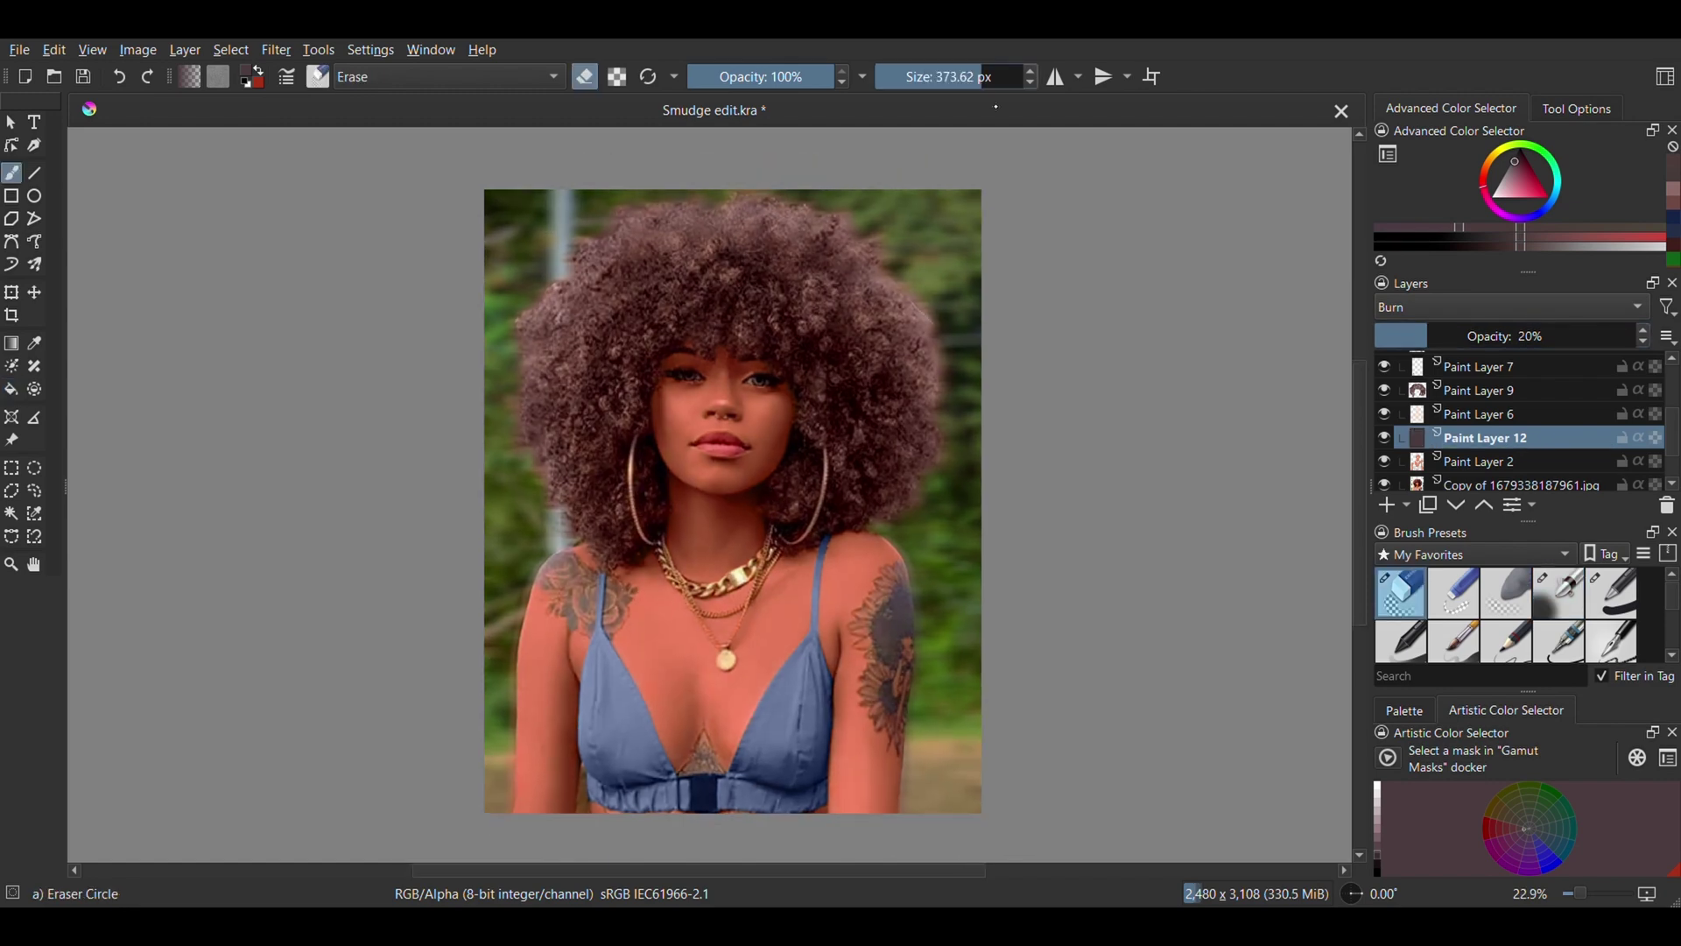
Erase the Burn fill from the background and parts of the hair with an Eraser Circle of about 374 px.
mouse_move(988, 245)
left_mouse_down()
mouse_move(972, 311)
mouse_move(864, 187)
mouse_move(961, 192)
left_mouse_up()
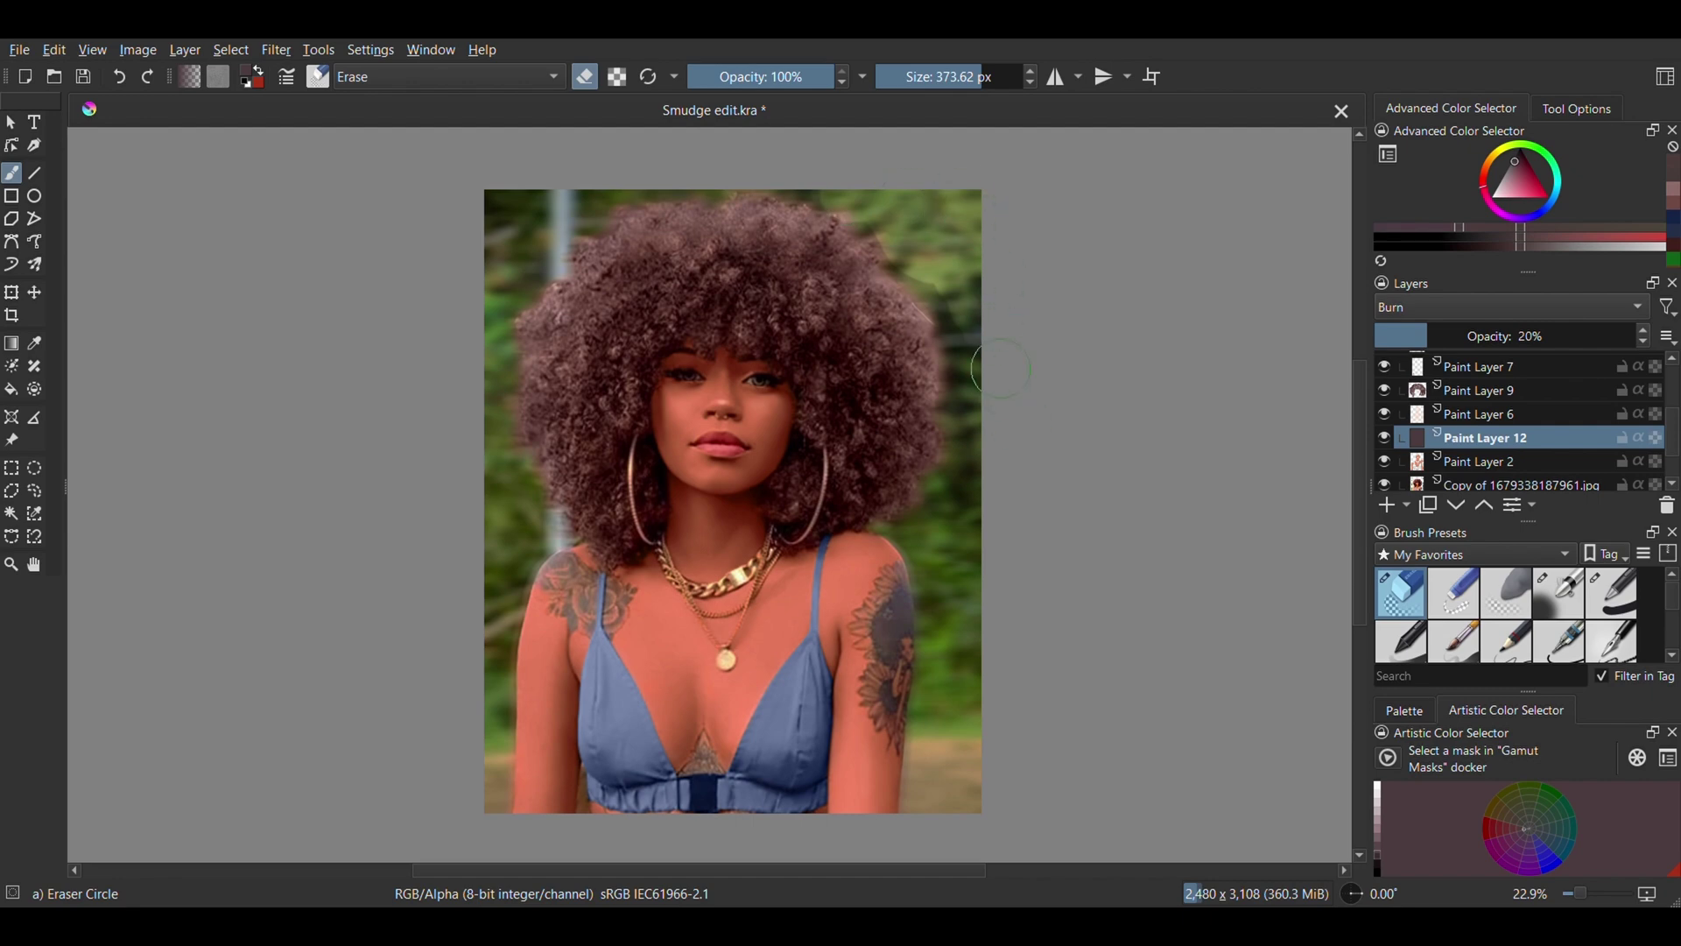
mouse_move(1001, 369)
left_mouse_down()
mouse_move(972, 398)
mouse_move(950, 516)
mouse_move(949, 786)
mouse_move(954, 484)
left_mouse_up()
mouse_move(501, 458)
left_mouse_down()
mouse_move(490, 736)
mouse_move(464, 837)
mouse_move(506, 376)
mouse_move(530, 525)
mouse_move(512, 489)
mouse_move(509, 227)
mouse_move(700, 254)
mouse_move(543, 315)
mouse_move(499, 298)
mouse_move(795, 276)
mouse_move(738, 312)
mouse_move(635, 311)
mouse_move(552, 464)
mouse_move(586, 482)
mouse_move(570, 511)
mouse_move(630, 324)
mouse_move(525, 258)
mouse_move(376, 236)
left_mouse_up()
mouse_move(898, 249)
left_mouse_down()
mouse_move(846, 297)
mouse_move(739, 322)
mouse_move(662, 303)
mouse_move(865, 321)
mouse_move(806, 344)
left_mouse_up()
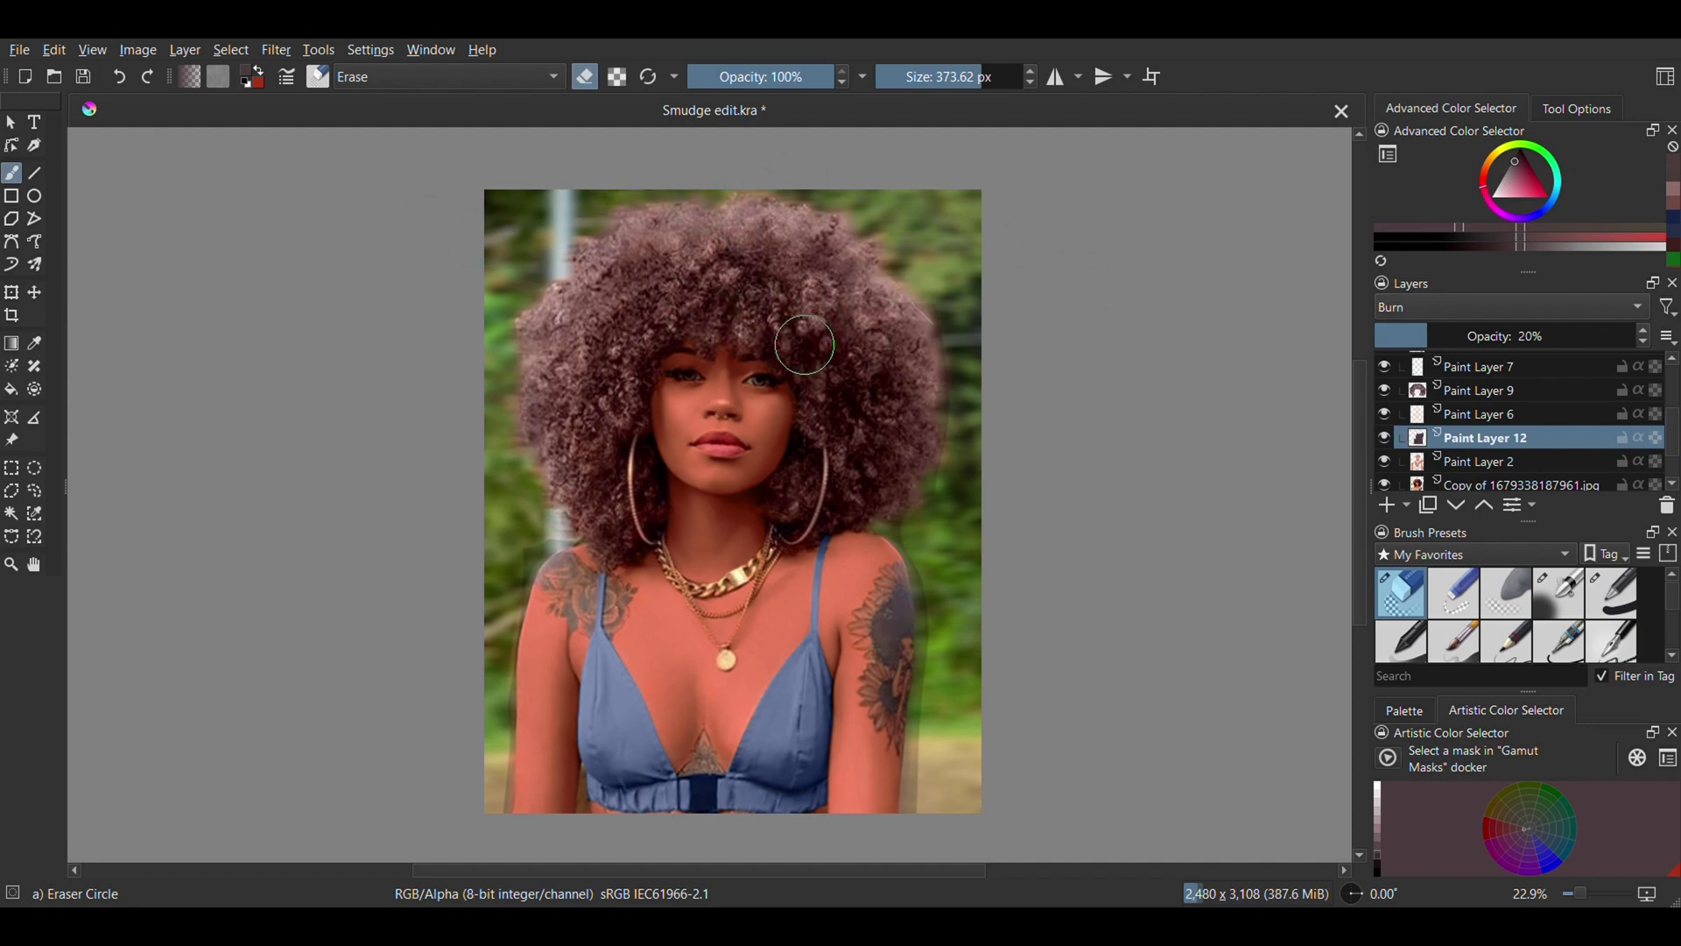
mouse_move(833, 407)
left_mouse_down()
mouse_move(867, 465)
mouse_move(918, 271)
mouse_move(953, 422)
mouse_move(913, 365)
mouse_move(828, 343)
mouse_move(811, 266)
left_mouse_up()
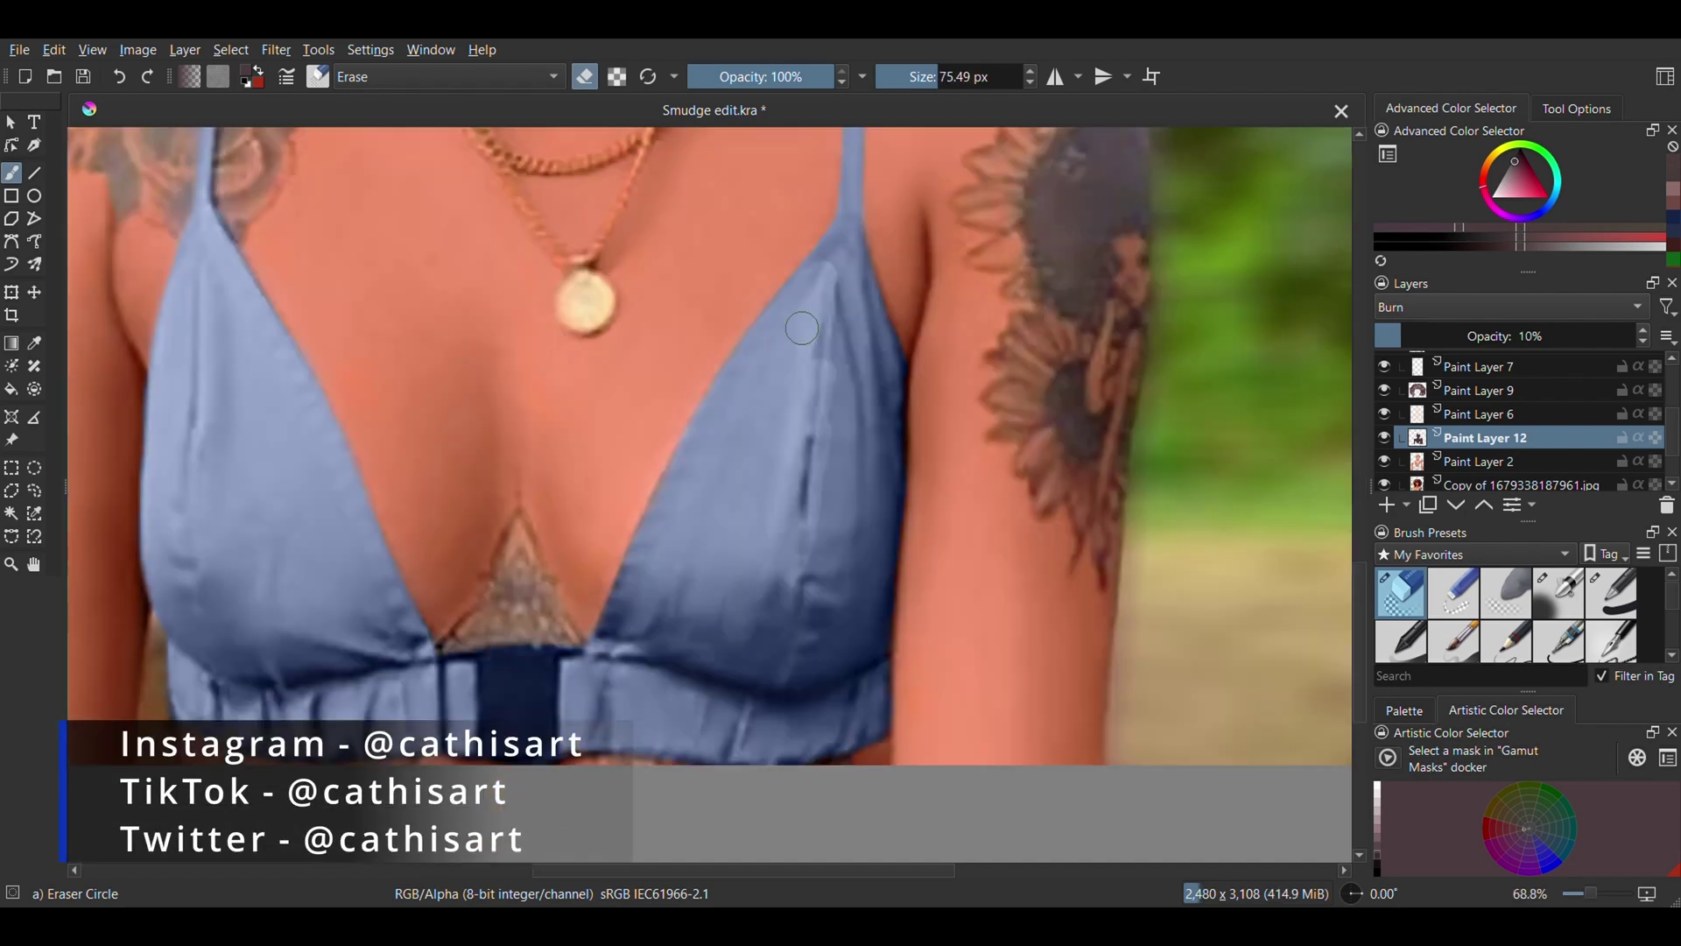
With Paint Layer 12 at 10% opacity, erase highlights on the top at about 75 px and on the lips at about 23 px.
mouse_move(802, 328)
left_mouse_down()
mouse_move(809, 303)
mouse_move(797, 454)
mouse_move(848, 288)
mouse_move(784, 450)
left_mouse_up()
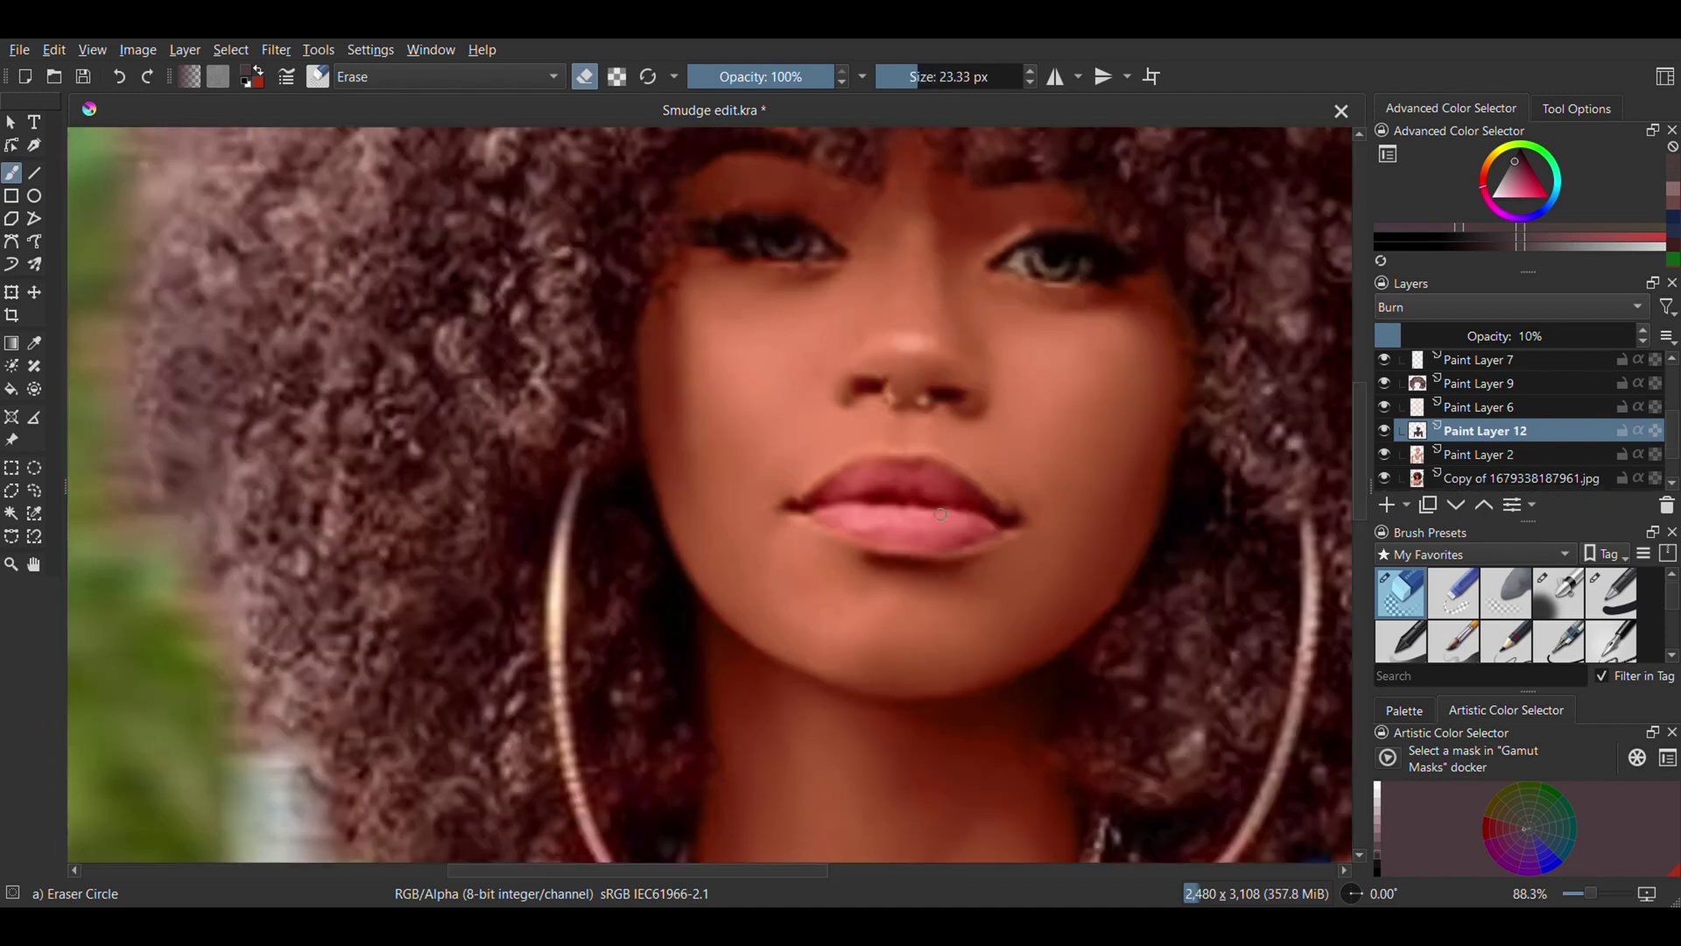
left_click_drag(909, 483, 897, 479)
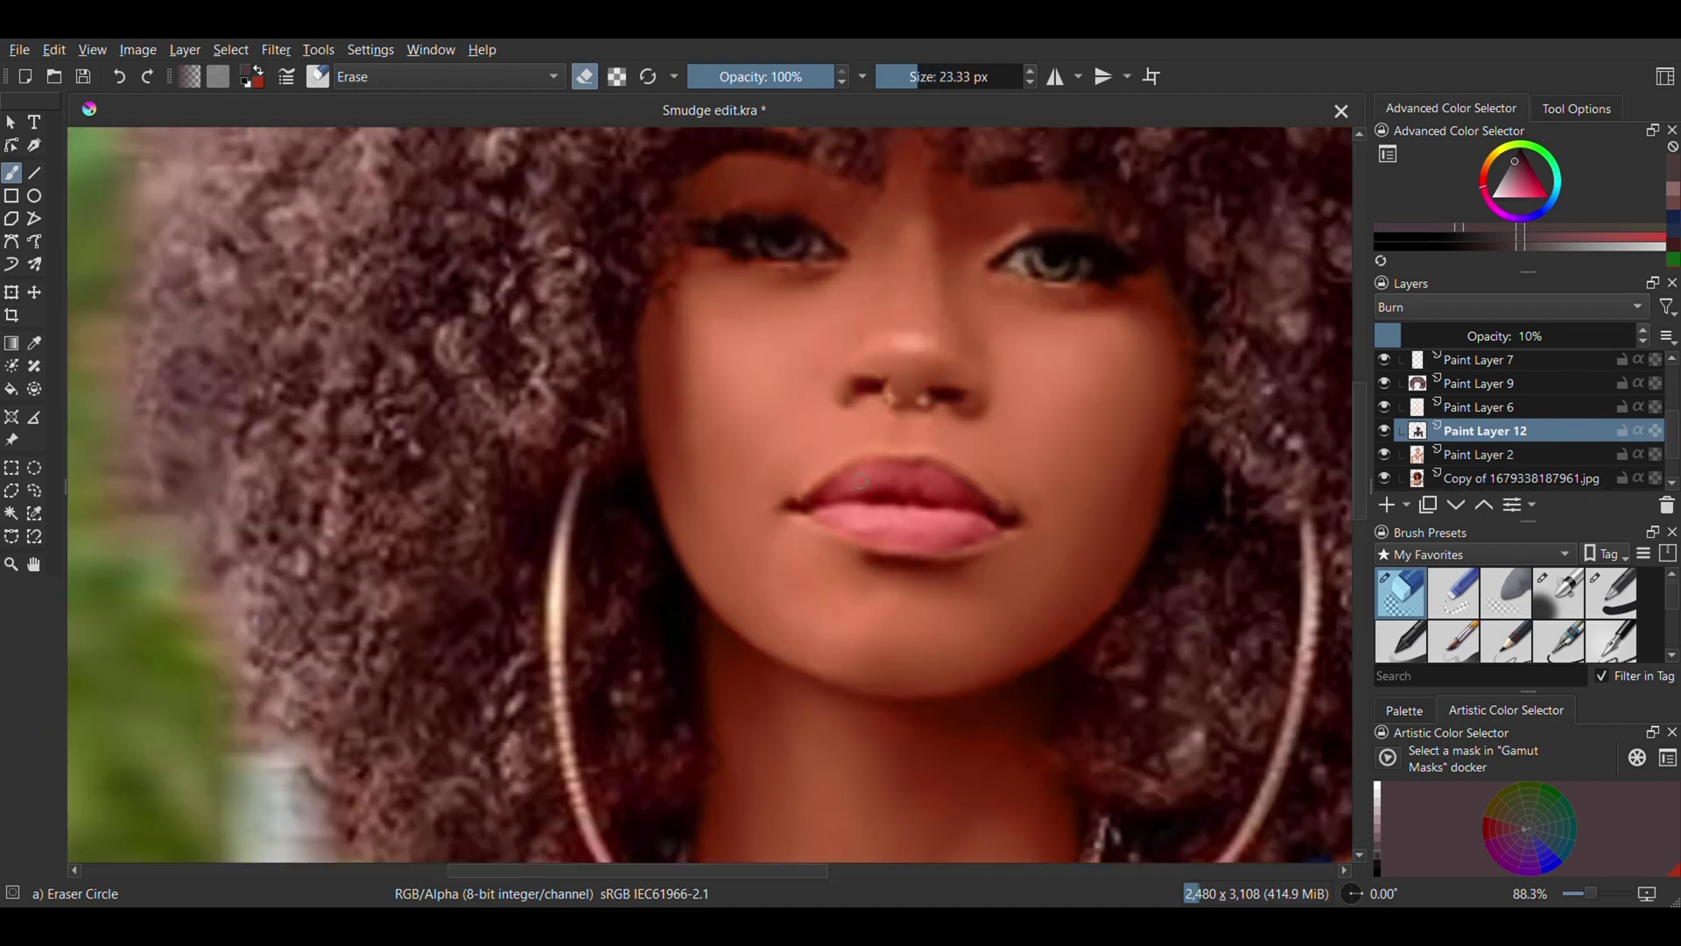